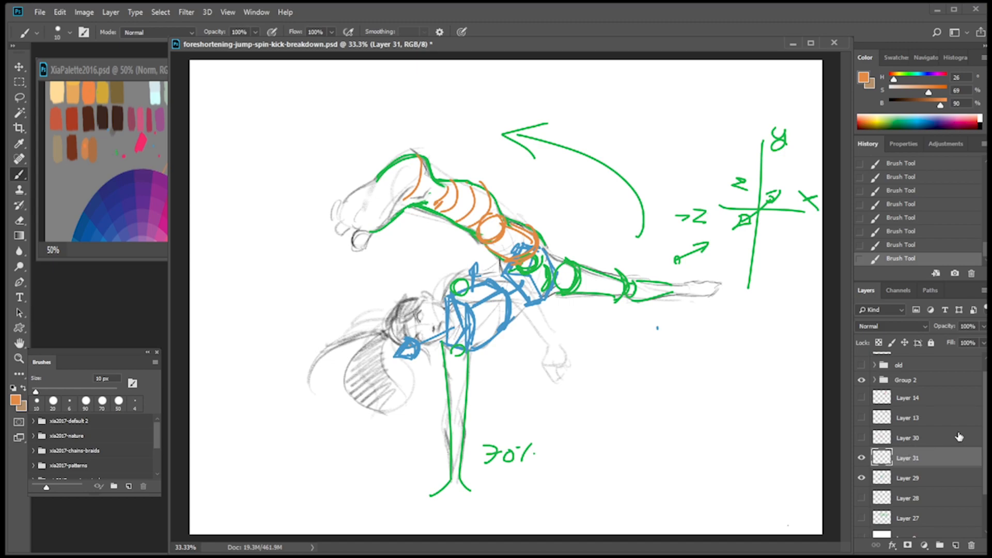
# Compare the perspective breakdown in the old layer group with Group 2 by toggling the visibility of both groups.
pyautogui.scroll(1, 920, 445)
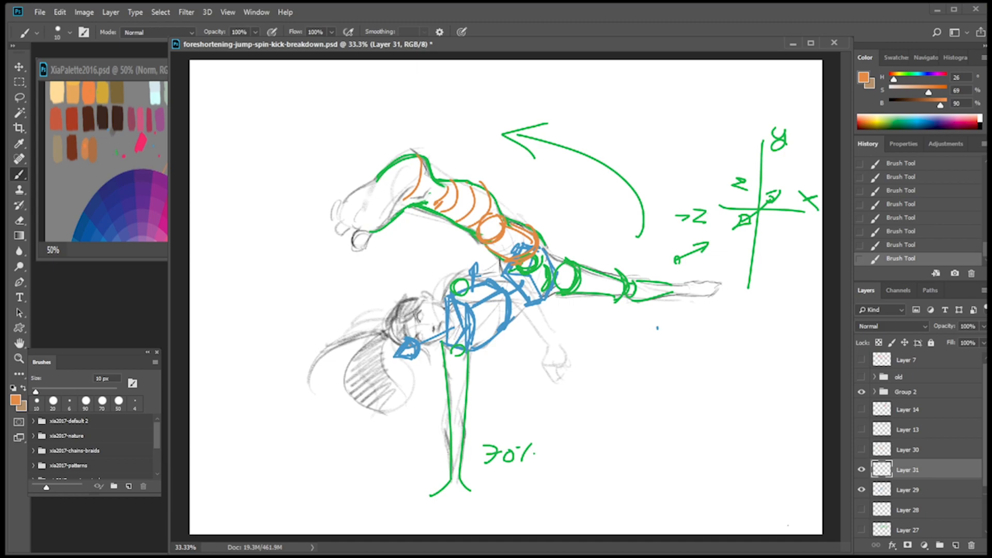
pyautogui.click(862, 377)
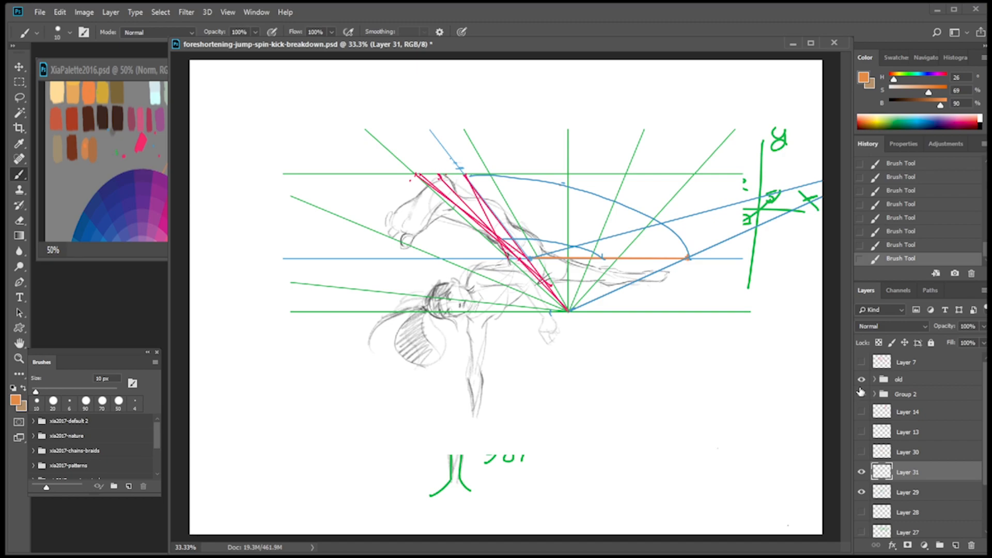
pyautogui.click(862, 394)
pyautogui.click(863, 381)
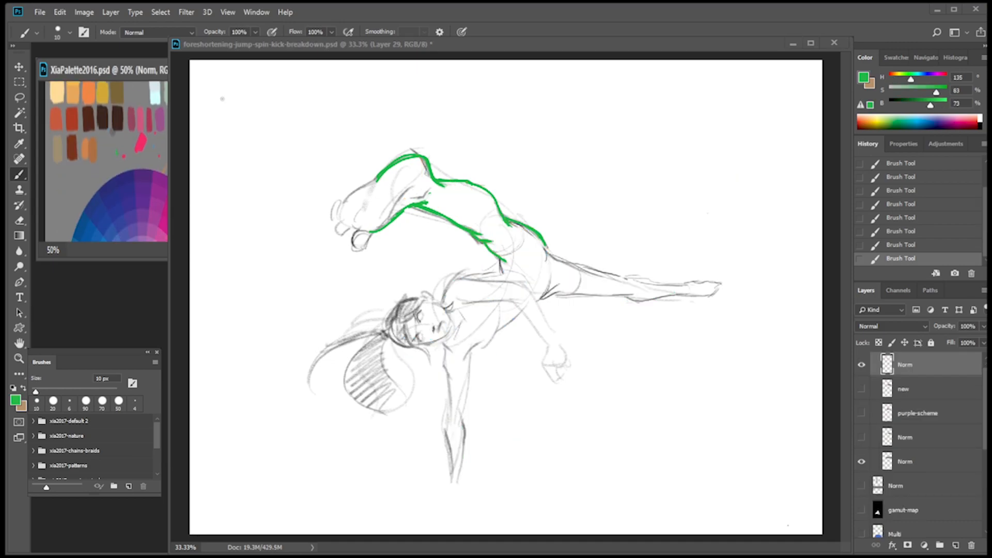
# Draw a blue box with a curved outline over the figure's chest as the ribcage block.
pyautogui.keyDown('alt'); pyautogui.click(179, 72); pyautogui.keyUp('alt')
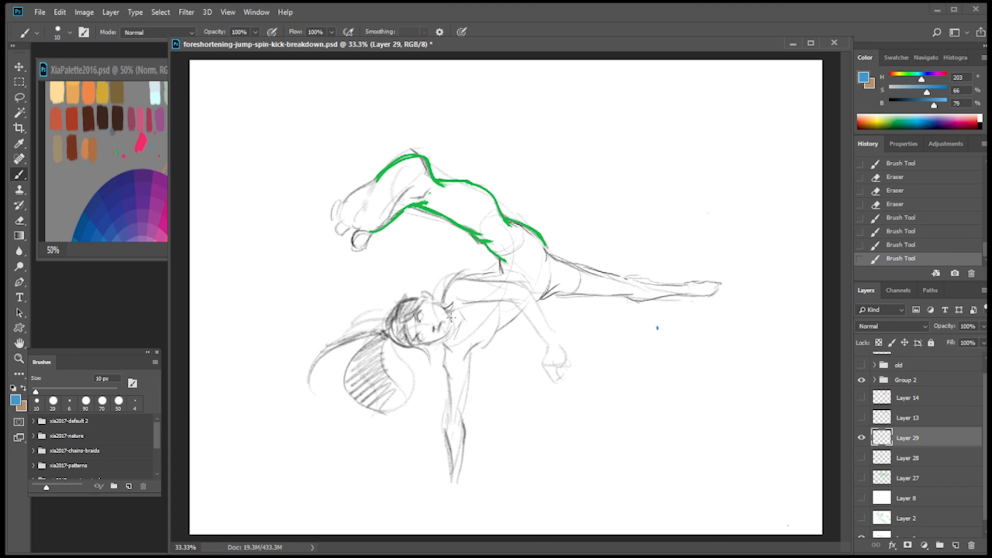
pyautogui.moveTo(468, 295); pyautogui.dragTo(467, 345)
pyautogui.hotkey('ctrl', 'z')
pyautogui.moveTo(467, 303); pyautogui.dragTo(467, 350)
pyautogui.moveTo(447, 298); pyautogui.dragTo(447, 339)
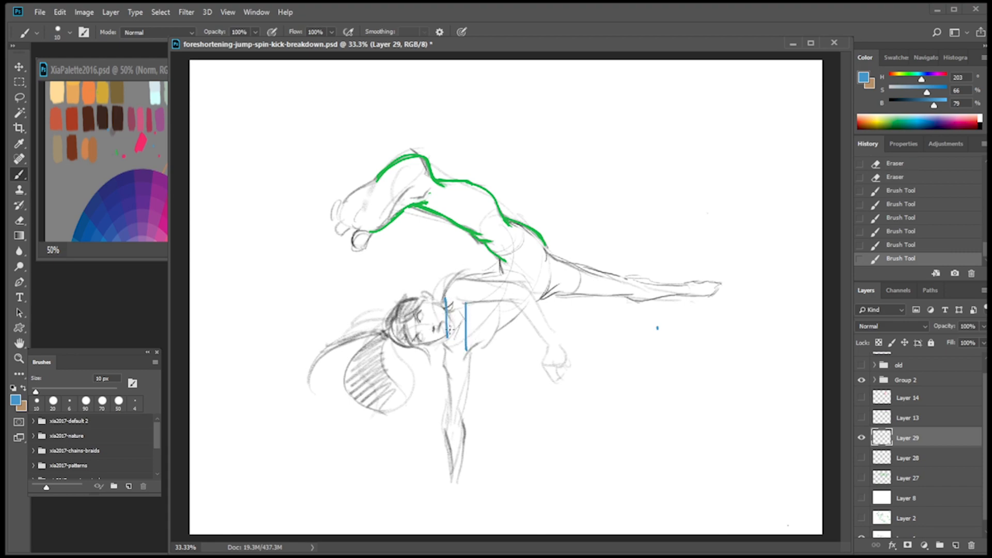
pyautogui.moveTo(450, 292)
pyautogui.mouseDown()
pyautogui.moveTo(462, 331)
pyautogui.moveTo(455, 348)
pyautogui.mouseUp()
pyautogui.moveTo(452, 293)
pyautogui.mouseDown()
pyautogui.moveTo(467, 335)
pyautogui.moveTo(452, 293)
pyautogui.moveTo(458, 319)
pyautogui.moveTo(452, 296)
pyautogui.moveTo(469, 307)
pyautogui.mouseUp()
pyautogui.moveTo(467, 350)
pyautogui.mouseDown()
pyautogui.moveTo(441, 342)
pyautogui.moveTo(515, 318)
pyautogui.mouseUp()
pyautogui.moveTo(452, 294)
pyautogui.mouseDown()
pyautogui.moveTo(490, 283)
pyautogui.moveTo(506, 323)
pyautogui.mouseUp()
pyautogui.moveTo(500, 283)
pyautogui.mouseDown()
pyautogui.moveTo(511, 315)
pyautogui.moveTo(473, 334)
pyautogui.moveTo(501, 289)
pyautogui.moveTo(511, 293)
pyautogui.moveTo(503, 334)
pyautogui.moveTo(474, 349)
pyautogui.mouseUp()
pyautogui.moveTo(467, 304)
pyautogui.mouseDown()
pyautogui.moveTo(477, 344)
pyautogui.moveTo(506, 322)
pyautogui.mouseUp()
pyautogui.moveTo(453, 296)
pyautogui.mouseDown()
pyautogui.moveTo(488, 283)
pyautogui.moveTo(503, 290)
pyautogui.moveTo(446, 340)
pyautogui.mouseUp()
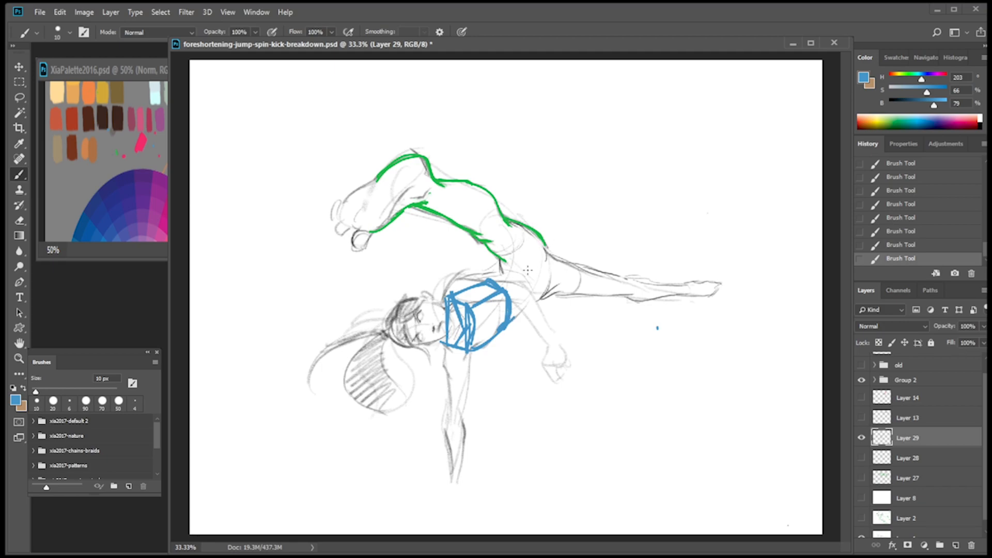
# Draw a blue neck line ending in a small block at the head and a blue box for the pelvis.
pyautogui.moveTo(458, 325)
pyautogui.mouseDown()
pyautogui.moveTo(414, 338)
pyautogui.moveTo(405, 350)
pyautogui.moveTo(415, 357)
pyautogui.moveTo(400, 352)
pyautogui.moveTo(419, 352)
pyautogui.mouseUp()
pyautogui.hotkey('ctrl', 'z')
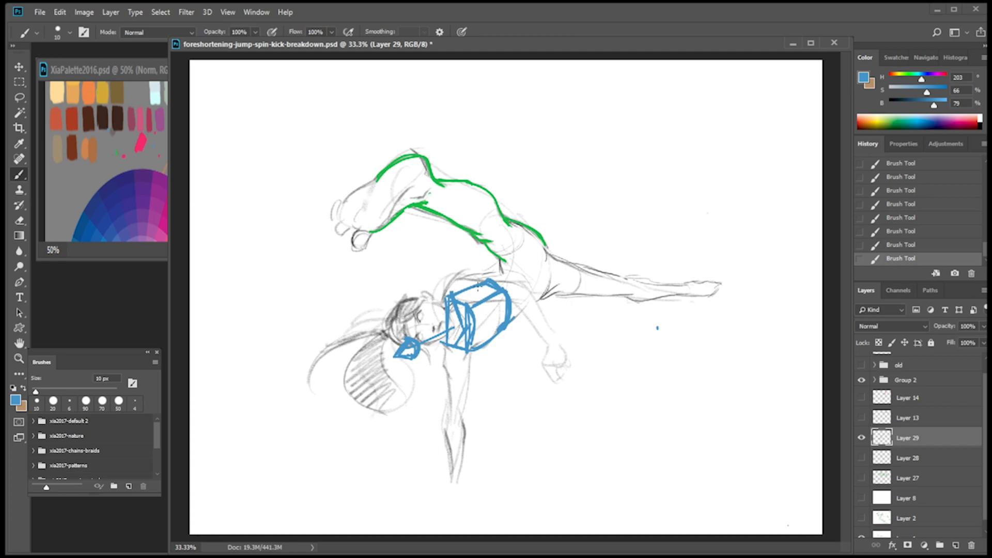
pyautogui.moveTo(475, 286)
pyautogui.mouseDown()
pyautogui.moveTo(476, 263)
pyautogui.moveTo(479, 275)
pyautogui.mouseUp()
pyautogui.moveTo(502, 273)
pyautogui.mouseDown()
pyautogui.moveTo(529, 275)
pyautogui.moveTo(538, 246)
pyautogui.moveTo(506, 273)
pyautogui.moveTo(533, 245)
pyautogui.moveTo(516, 256)
pyautogui.moveTo(518, 248)
pyautogui.moveTo(538, 246)
pyautogui.moveTo(546, 262)
pyautogui.moveTo(544, 248)
pyautogui.moveTo(555, 279)
pyautogui.moveTo(527, 286)
pyautogui.moveTo(528, 301)
pyautogui.moveTo(530, 272)
pyautogui.moveTo(542, 302)
pyautogui.mouseUp()
pyautogui.moveTo(521, 309)
pyautogui.mouseDown()
pyautogui.moveTo(540, 301)
pyautogui.moveTo(523, 276)
pyautogui.moveTo(545, 301)
pyautogui.moveTo(557, 273)
pyautogui.mouseUp()
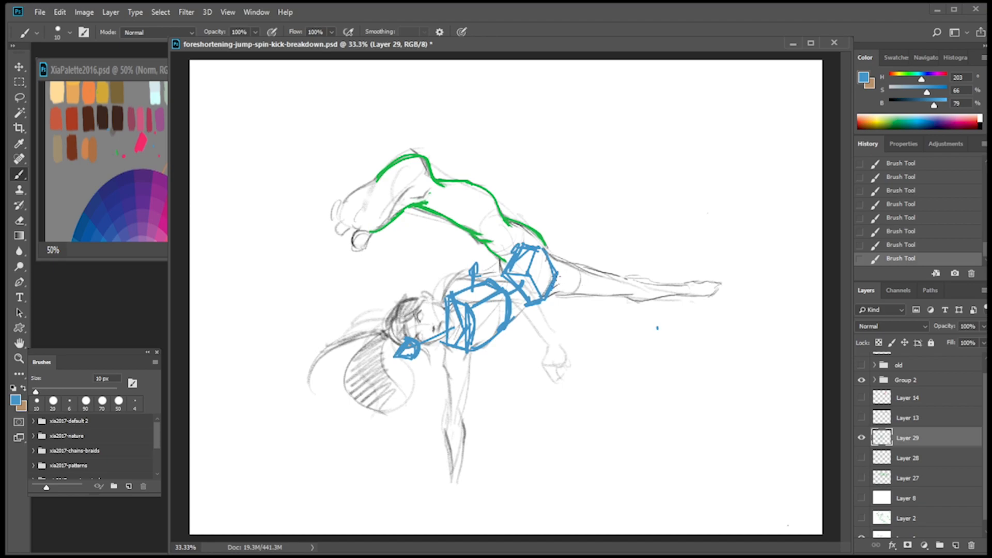
# Mark the two hip joints on the pelvis box with green rounded strokes.
pyautogui.click(147, 169)
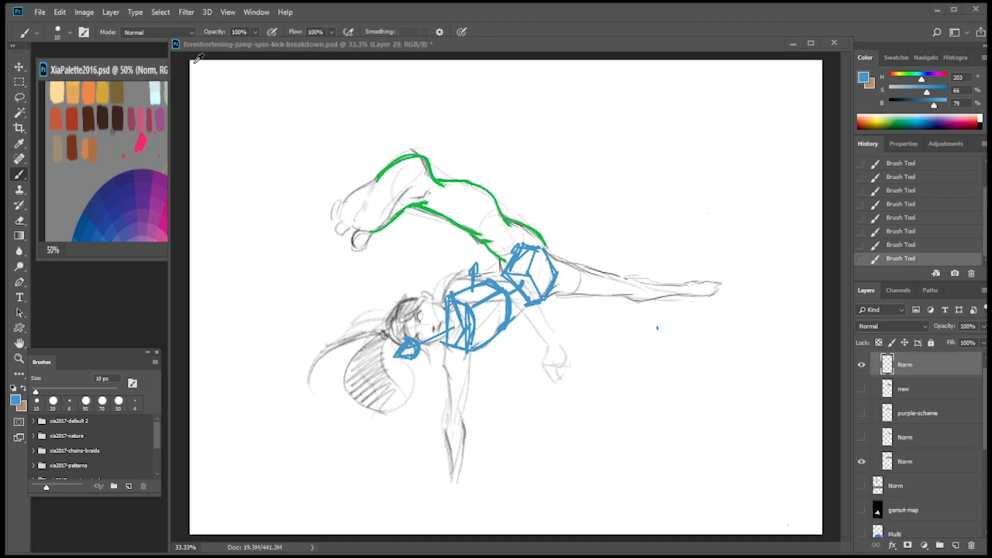
pyautogui.keyDown('alt'); pyautogui.click(190, 54); pyautogui.keyUp('alt')
pyautogui.click(447, 62)
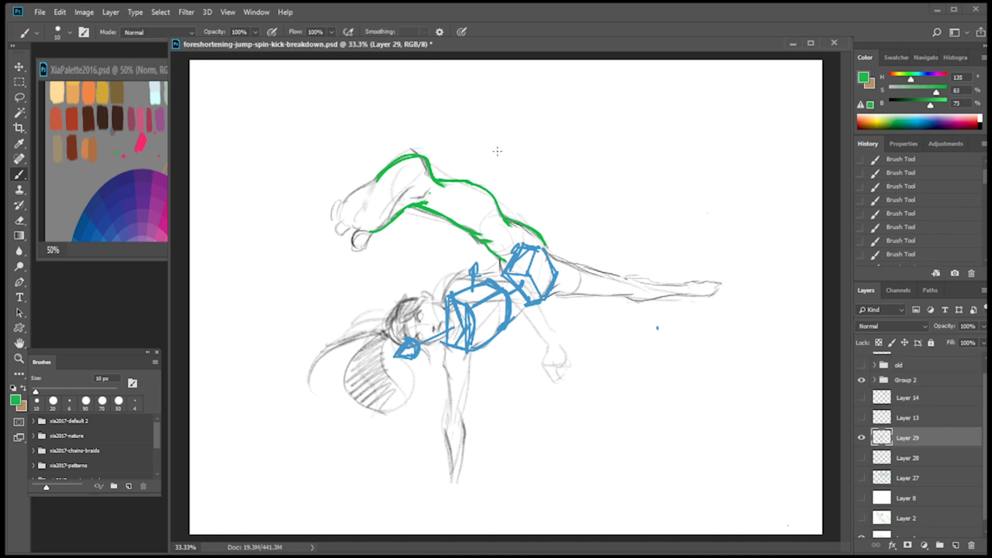
pyautogui.moveTo(528, 274)
pyautogui.mouseDown()
pyautogui.moveTo(543, 252)
pyautogui.moveTo(518, 267)
pyautogui.moveTo(544, 290)
pyautogui.moveTo(545, 266)
pyautogui.moveTo(525, 264)
pyautogui.mouseUp()
pyautogui.moveTo(551, 272); pyautogui.dragTo(548, 283)
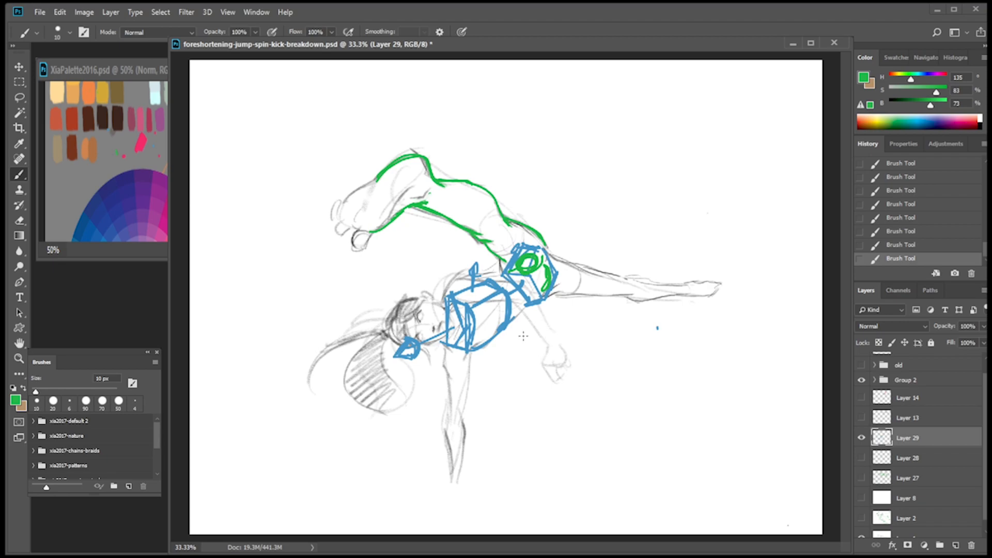
# Draw green shoulder joint circles on the ribcage box and two tapering green lines along the supporting arm.
pyautogui.moveTo(465, 282); pyautogui.dragTo(464, 285)
pyautogui.moveTo(456, 346); pyautogui.dragTo(452, 513)
pyautogui.hotkey('ctrl', 'z')
pyautogui.moveTo(441, 344)
pyautogui.mouseDown()
pyautogui.moveTo(451, 480)
pyautogui.moveTo(459, 480)
pyautogui.mouseUp()
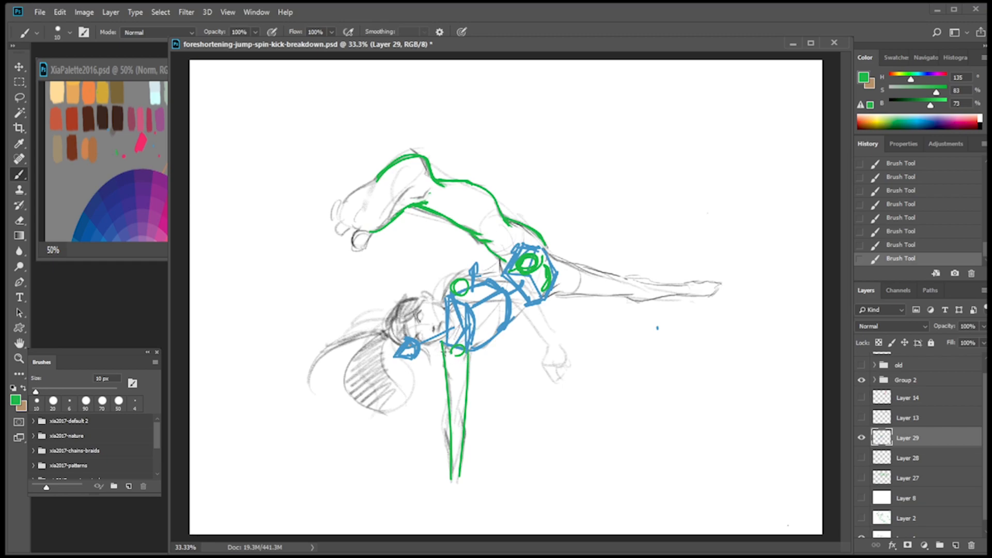
# Draw a green curved motion arrow above the legs, outline the supporting hand, and write "70%" beside it.
pyautogui.moveTo(638, 236)
pyautogui.mouseDown()
pyautogui.moveTo(552, 145)
pyautogui.moveTo(504, 135)
pyautogui.moveTo(535, 158)
pyautogui.mouseUp()
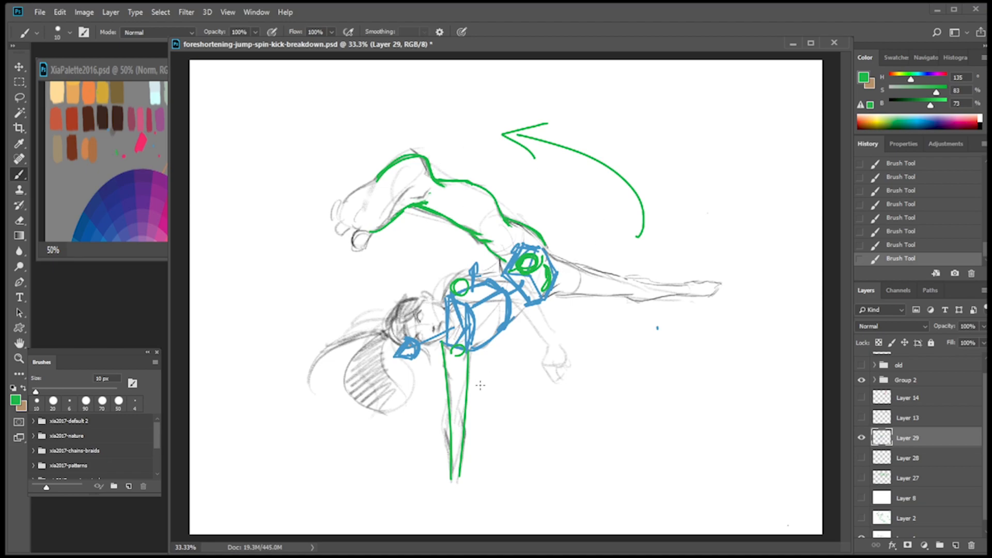
pyautogui.moveTo(452, 480)
pyautogui.mouseDown()
pyautogui.moveTo(430, 496)
pyautogui.moveTo(471, 491)
pyautogui.mouseUp()
pyautogui.moveTo(483, 445)
pyautogui.mouseDown()
pyautogui.moveTo(486, 464)
pyautogui.moveTo(519, 453)
pyautogui.mouseUp()
pyautogui.moveTo(529, 447); pyautogui.dragTo(524, 461)
pyautogui.click(535, 455)
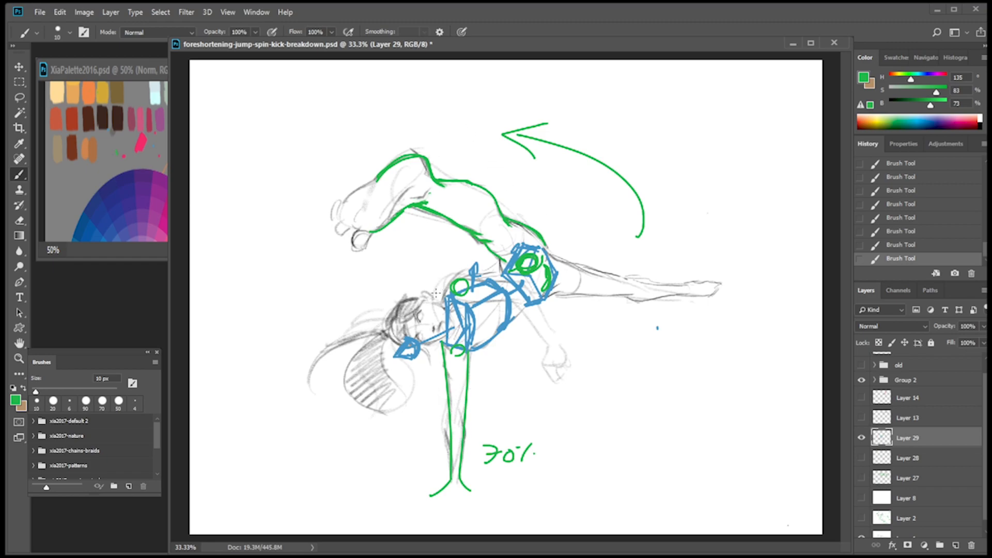
# Sketch orange demonstration strokes across the upper body and raised leg on a new layer, and hide that layer.
pyautogui.click(956, 546)
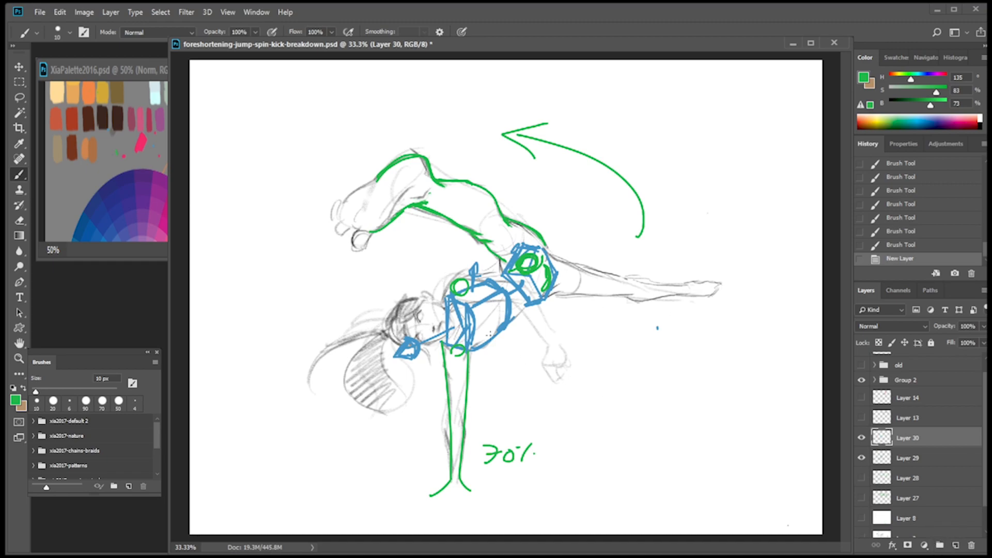
pyautogui.click(133, 177)
pyautogui.keyDown('alt'); pyautogui.click(93, 93); pyautogui.keyUp('alt')
pyautogui.moveTo(431, 314); pyautogui.dragTo(481, 149)
pyautogui.moveTo(487, 146)
pyautogui.mouseDown()
pyautogui.moveTo(526, 168)
pyautogui.moveTo(478, 336)
pyautogui.mouseUp()
pyautogui.moveTo(408, 251); pyautogui.dragTo(460, 234)
pyautogui.moveTo(496, 243); pyautogui.dragTo(517, 274)
pyautogui.moveTo(425, 100)
pyautogui.mouseDown()
pyautogui.moveTo(475, 179)
pyautogui.moveTo(508, 147)
pyautogui.mouseUp()
pyautogui.click(862, 438)
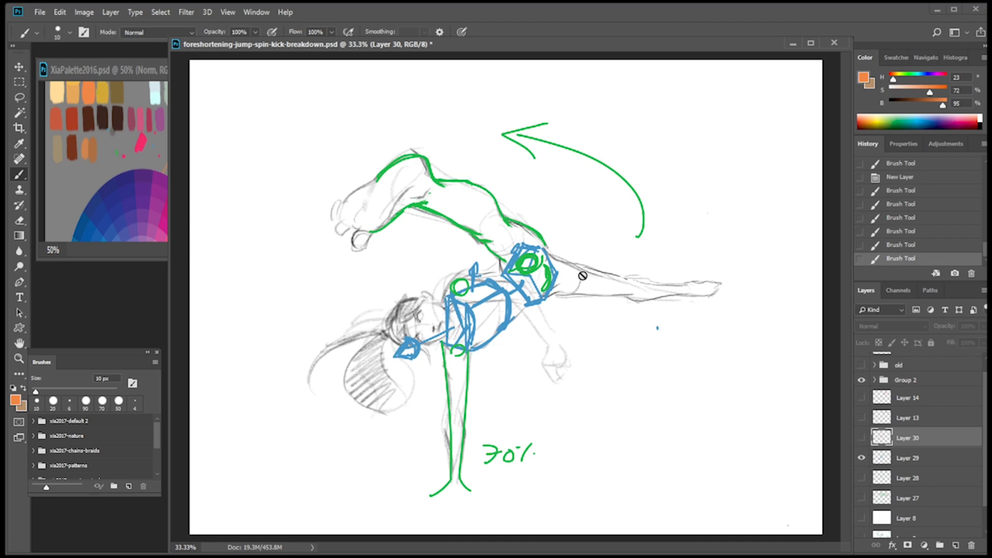
# Draw green joint circles and thigh and shin cylinders along the extended leg on Layer 29.
pyautogui.click(890, 460)
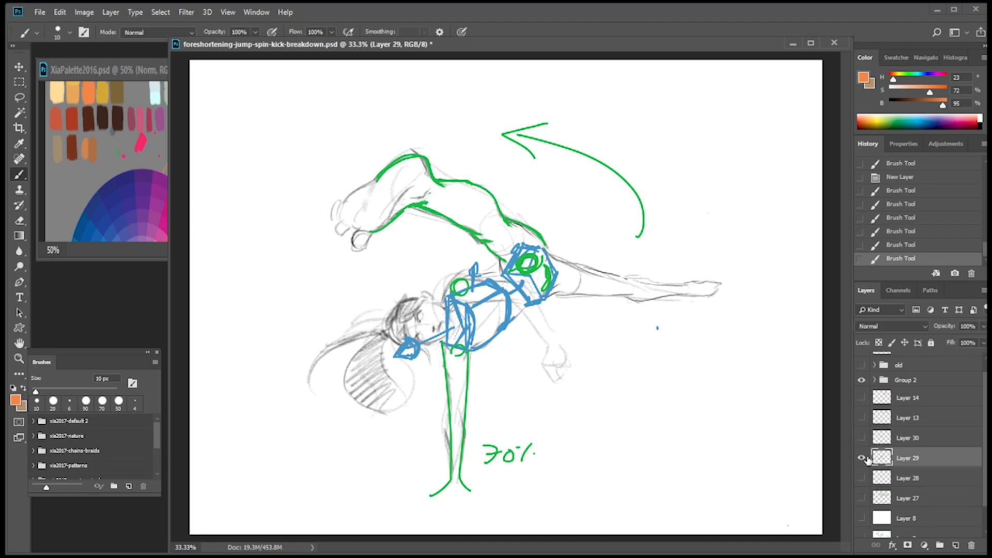
pyautogui.keyDown('alt'); pyautogui.click(861, 458); pyautogui.keyUp('alt')
pyautogui.keyDown('alt'); pyautogui.click(862, 458); pyautogui.keyUp('alt')
pyautogui.click(92, 162)
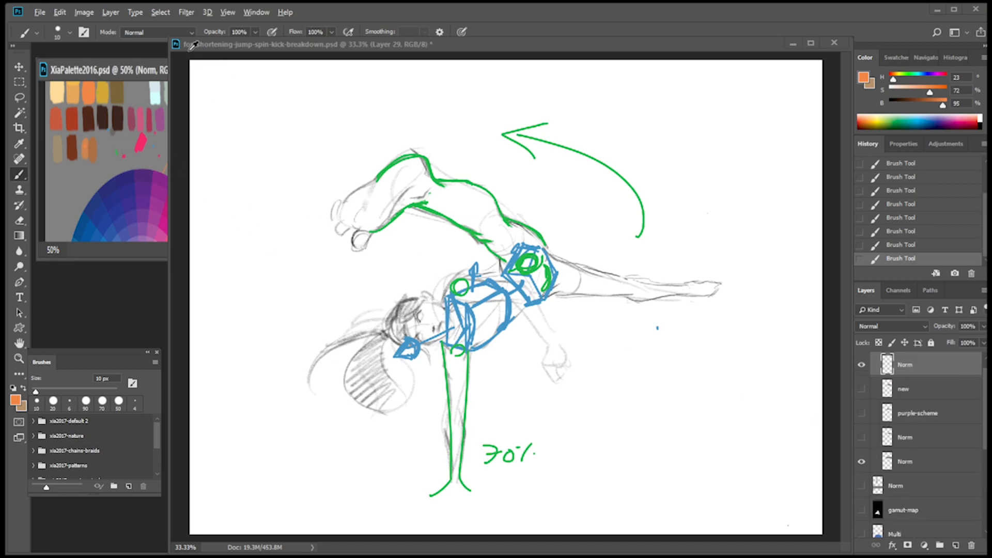
pyautogui.keyDown('alt'); pyautogui.click(642, 227); pyautogui.keyUp('alt')
pyautogui.click(644, 264)
pyautogui.moveTo(566, 258)
pyautogui.mouseDown()
pyautogui.moveTo(619, 300)
pyautogui.moveTo(616, 268)
pyautogui.moveTo(615, 301)
pyautogui.mouseUp()
pyautogui.moveTo(571, 262)
pyautogui.mouseDown()
pyautogui.moveTo(565, 294)
pyautogui.moveTo(575, 289)
pyautogui.moveTo(564, 262)
pyautogui.moveTo(572, 293)
pyautogui.moveTo(636, 287)
pyautogui.moveTo(628, 297)
pyautogui.moveTo(672, 285)
pyautogui.moveTo(673, 293)
pyautogui.moveTo(707, 247)
pyautogui.mouseUp()
# Draw green X, Y and Z axes with labels beyond the extended foot, plus a short direction arrow and a Z note beside them.
pyautogui.moveTo(677, 218)
pyautogui.mouseDown()
pyautogui.moveTo(705, 213)
pyautogui.moveTo(707, 224)
pyautogui.mouseUp()
pyautogui.moveTo(679, 259)
pyautogui.mouseDown()
pyautogui.moveTo(709, 242)
pyautogui.moveTo(708, 251)
pyautogui.mouseUp()
pyautogui.moveTo(763, 140); pyautogui.dragTo(748, 288)
pyautogui.moveTo(719, 207); pyautogui.dragTo(819, 209)
pyautogui.moveTo(814, 196); pyautogui.dragTo(803, 212)
pyautogui.moveTo(773, 129)
pyautogui.mouseDown()
pyautogui.moveTo(784, 131)
pyautogui.moveTo(773, 150)
pyautogui.mouseUp()
pyautogui.moveTo(738, 182)
pyautogui.mouseDown()
pyautogui.moveTo(761, 209)
pyautogui.moveTo(742, 222)
pyautogui.mouseUp()
pyautogui.moveTo(733, 186); pyautogui.dragTo(743, 182)
pyautogui.moveTo(740, 216); pyautogui.dragTo(739, 225)
pyautogui.moveTo(741, 216)
pyautogui.mouseDown()
pyautogui.moveTo(749, 225)
pyautogui.moveTo(732, 229)
pyautogui.mouseUp()
pyautogui.moveTo(740, 226)
pyautogui.mouseDown()
pyautogui.moveTo(777, 190)
pyautogui.moveTo(773, 198)
pyautogui.mouseUp()
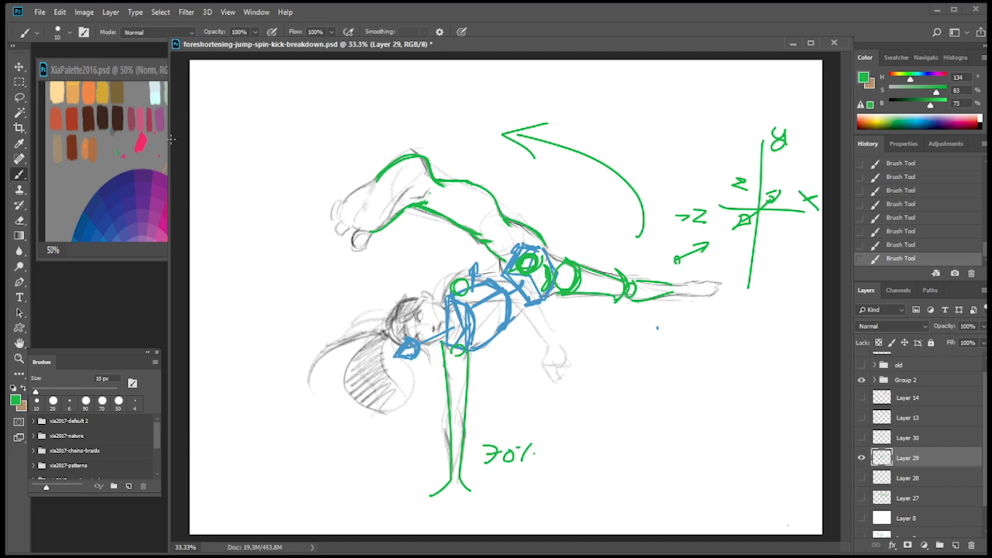
# On a new layer, draw an orange joint circle, thigh cylinder and curved cross-contours along the raised leg.
pyautogui.click(862, 460)
pyautogui.click(862, 459)
pyautogui.click(956, 545)
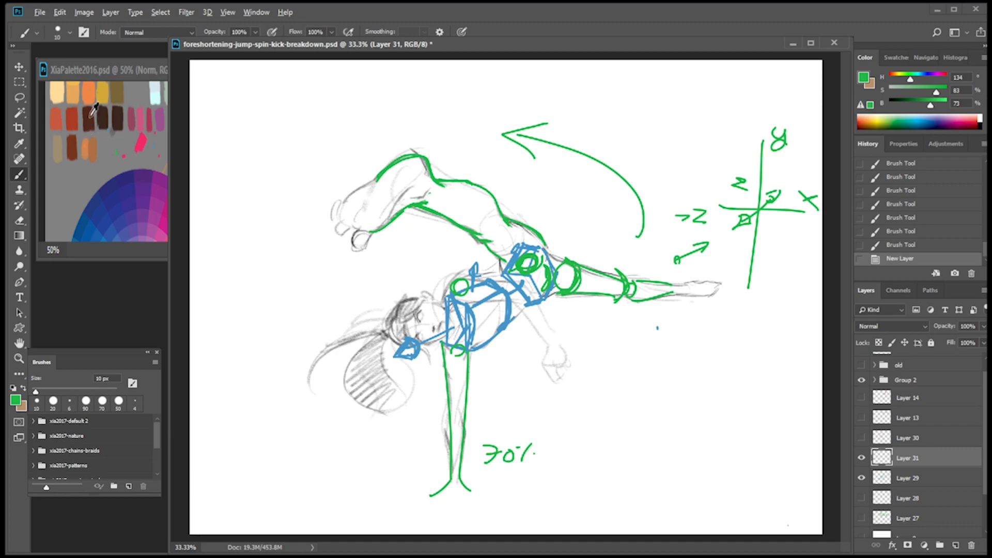
pyautogui.keyDown('alt'); pyautogui.click(92, 93); pyautogui.keyUp('alt')
pyautogui.click(502, 236)
pyautogui.moveTo(505, 222)
pyautogui.mouseDown()
pyautogui.moveTo(479, 237)
pyautogui.moveTo(505, 225)
pyautogui.moveTo(498, 238)
pyautogui.moveTo(522, 264)
pyautogui.moveTo(524, 237)
pyautogui.moveTo(531, 242)
pyautogui.mouseUp()
pyautogui.moveTo(538, 242)
pyautogui.mouseDown()
pyautogui.moveTo(493, 245)
pyautogui.moveTo(538, 240)
pyautogui.moveTo(507, 260)
pyautogui.mouseUp()
pyautogui.moveTo(506, 224); pyautogui.dragTo(536, 236)
pyautogui.moveTo(492, 191)
pyautogui.mouseDown()
pyautogui.moveTo(488, 214)
pyautogui.moveTo(471, 223)
pyautogui.mouseUp()
pyautogui.moveTo(467, 185)
pyautogui.mouseDown()
pyautogui.moveTo(444, 210)
pyautogui.moveTo(454, 186)
pyautogui.moveTo(434, 203)
pyautogui.moveTo(418, 158)
pyautogui.moveTo(398, 205)
pyautogui.mouseUp()
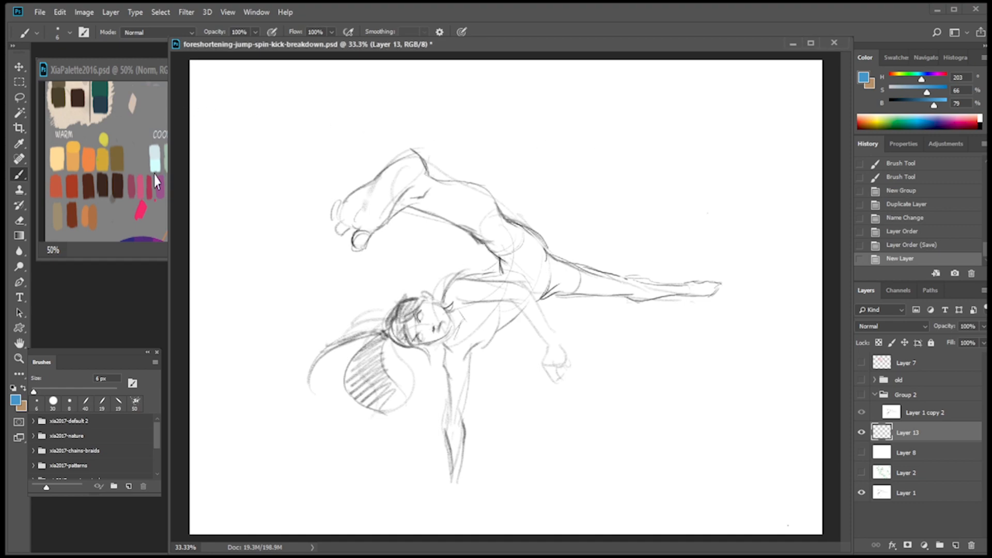
pyautogui.click(152, 222)
pyautogui.keyDown('alt'); pyautogui.click(193, 96); pyautogui.keyUp('alt')
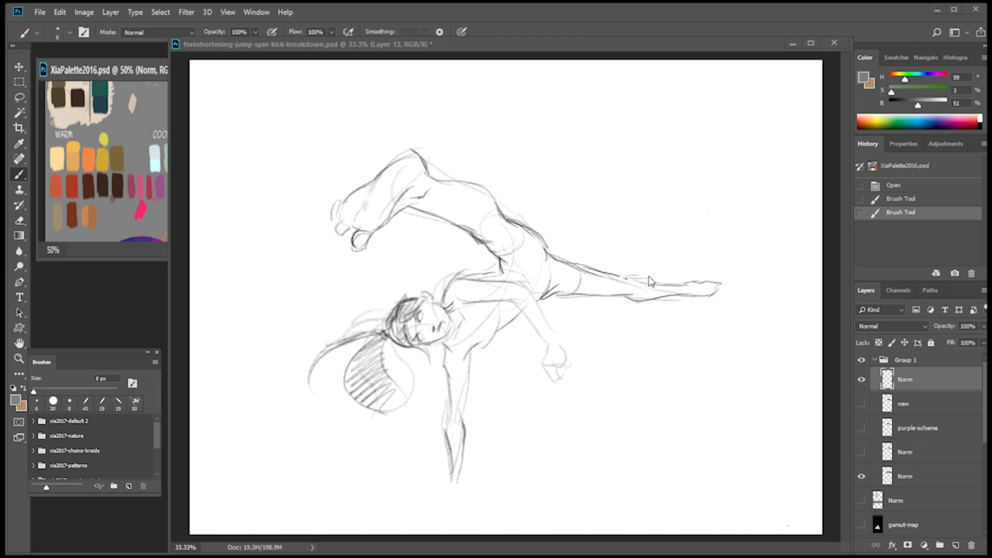
pyautogui.click(678, 232)
pyautogui.moveTo(523, 192); pyautogui.dragTo(827, 193)
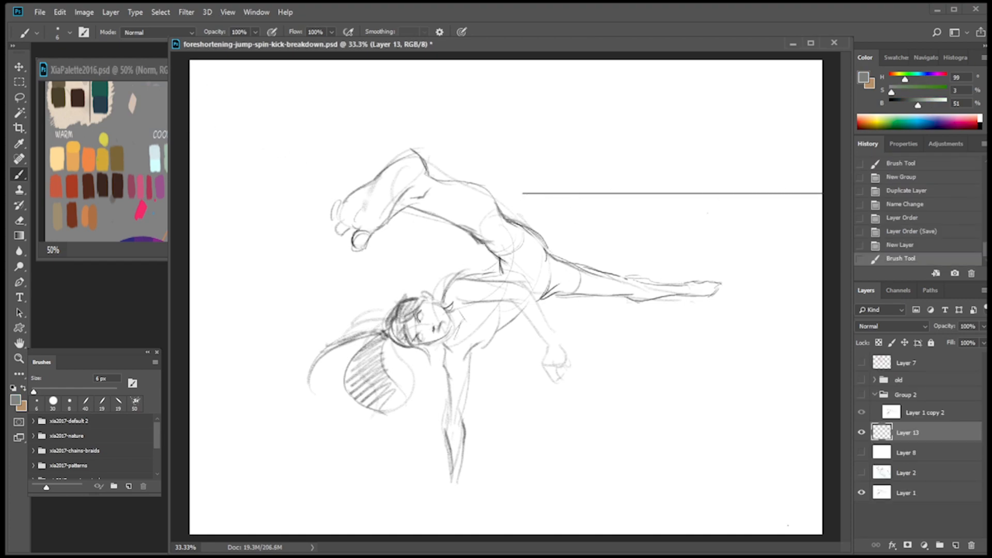
pyautogui.hotkey('ctrl', 'z')
# Draw a straight green horizontal line with a small tick mark above the extended leg, and pick pink as the brush colour.
pyautogui.click(158, 117)
pyautogui.keyDown('alt'); pyautogui.click(194, 97); pyautogui.keyUp('alt')
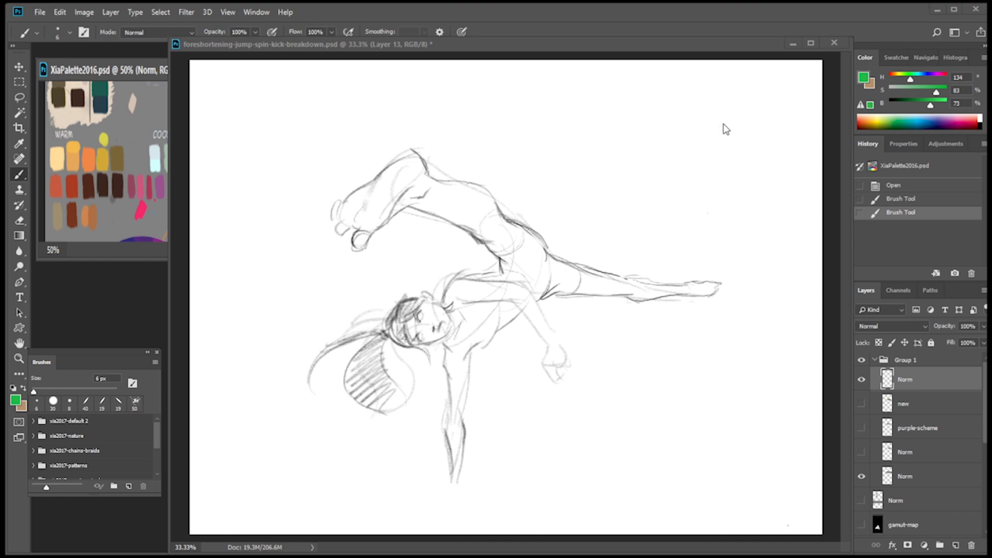
pyautogui.click(741, 122)
pyautogui.moveTo(498, 132); pyautogui.dragTo(738, 133)
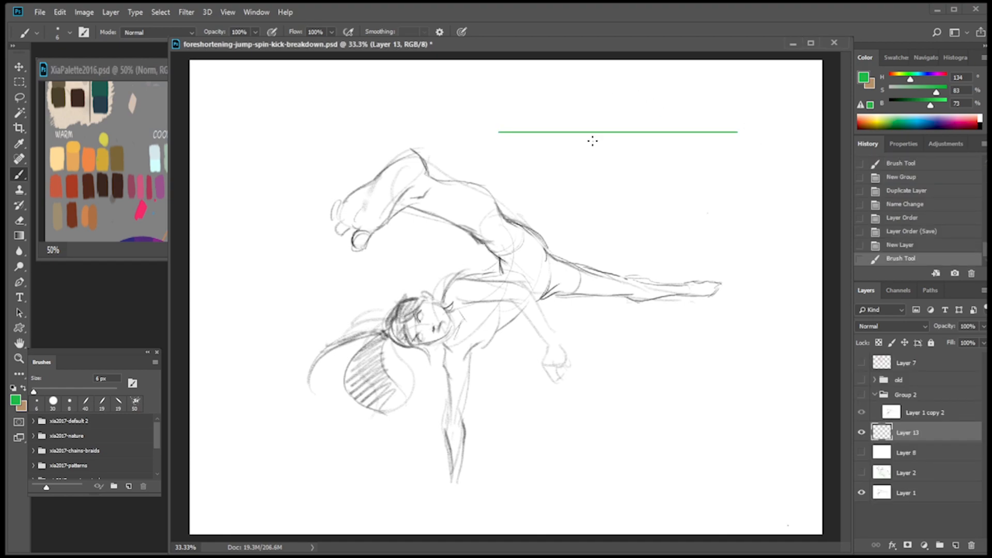
pyautogui.click(631, 131)
pyautogui.keyDown('alt'); pyautogui.click(140, 209); pyautogui.keyUp('alt')
pyautogui.moveTo(633, 150)
pyautogui.mouseDown()
pyautogui.moveTo(637, 135)
pyautogui.moveTo(627, 133)
pyautogui.mouseUp()
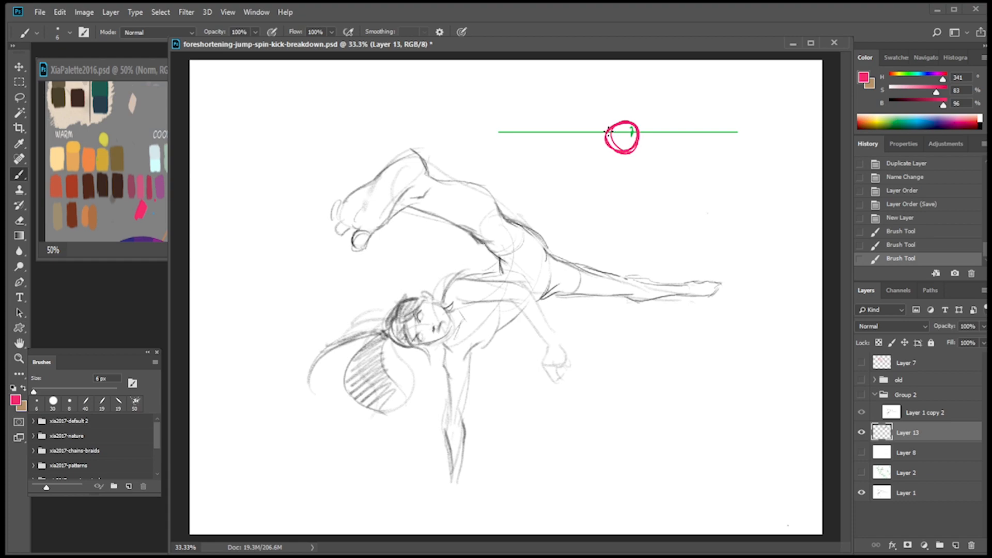
pyautogui.moveTo(632, 96)
pyautogui.mouseDown()
pyautogui.moveTo(623, 120)
pyautogui.moveTo(634, 99)
pyautogui.mouseUp()
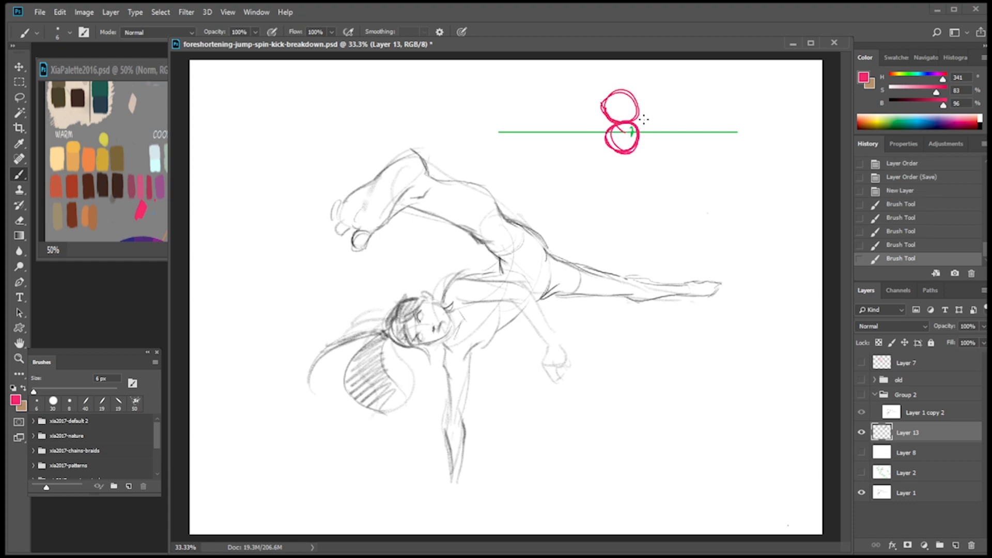
pyautogui.moveTo(599, 110); pyautogui.dragTo(631, 138)
pyautogui.moveTo(644, 96); pyautogui.dragTo(633, 128)
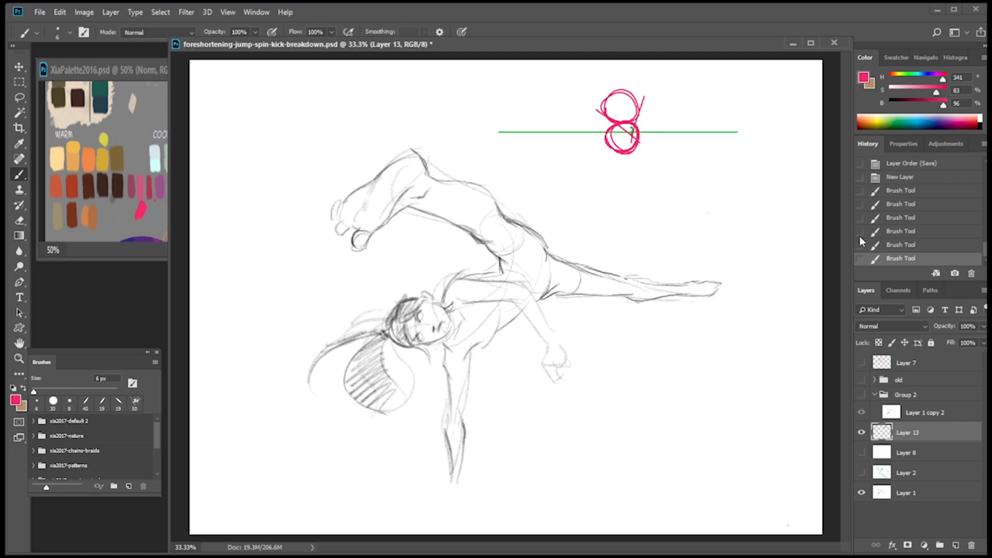
pyautogui.click(926, 231)
pyautogui.click(912, 190)
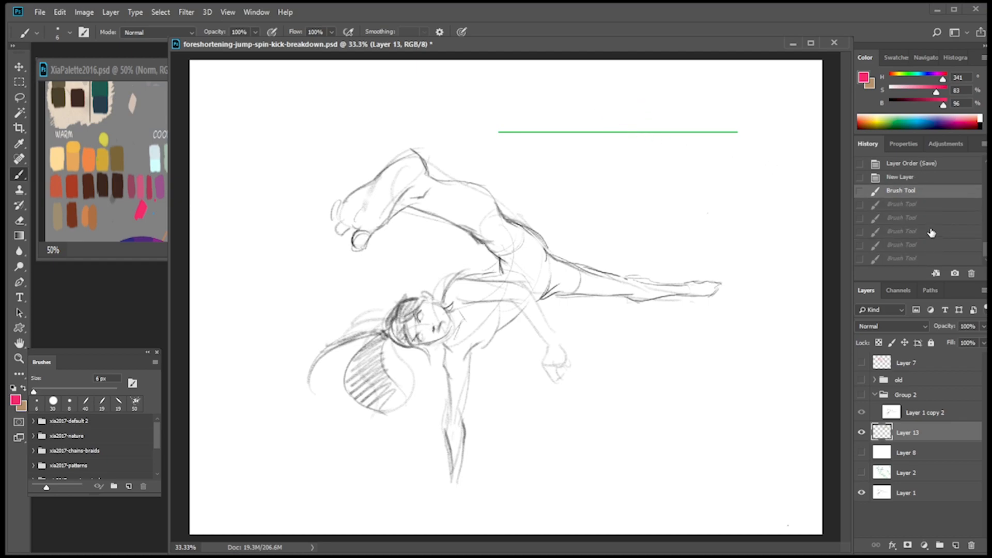
pyautogui.click(924, 207)
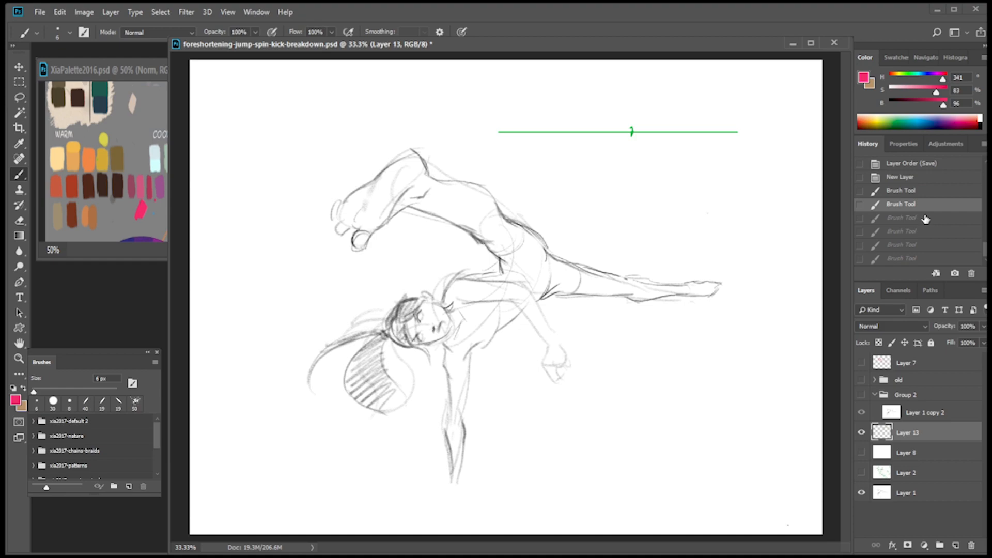
# On a new layer, draw pink foreshortened cylinders radiating sideways, downward and diagonally from the green tick, with a circle above it.
pyautogui.click(955, 546)
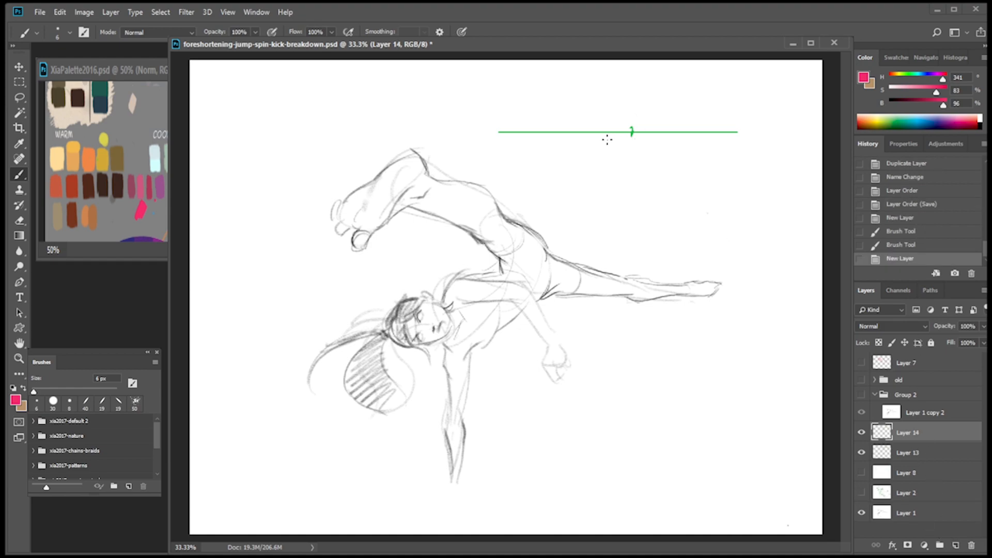
pyautogui.moveTo(601, 121)
pyautogui.mouseDown()
pyautogui.moveTo(595, 145)
pyautogui.moveTo(606, 120)
pyautogui.moveTo(646, 129)
pyautogui.moveTo(625, 139)
pyautogui.mouseUp()
pyautogui.hotkey('ctrl', 'z')
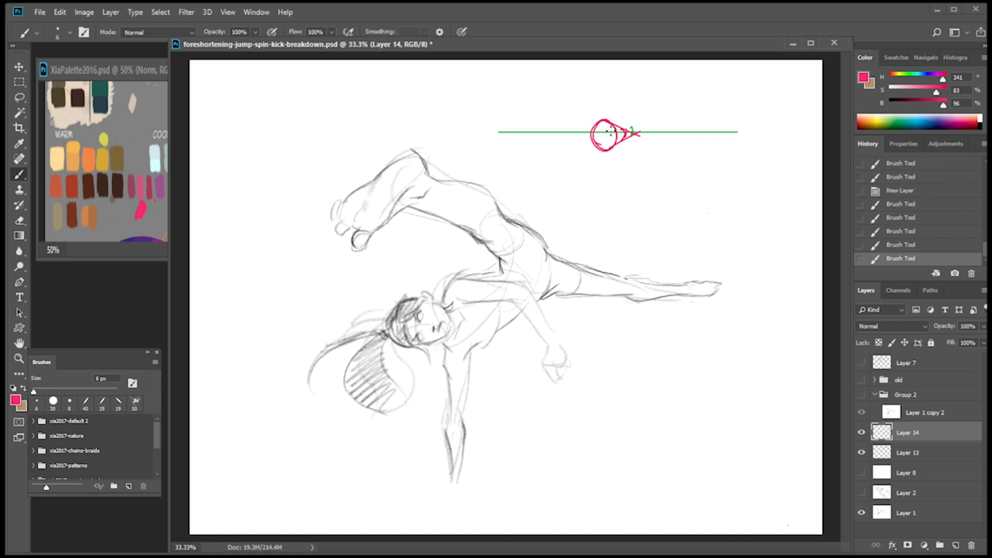
pyautogui.moveTo(626, 193)
pyautogui.mouseDown()
pyautogui.moveTo(647, 203)
pyautogui.moveTo(625, 196)
pyautogui.mouseUp()
pyautogui.moveTo(634, 135); pyautogui.dragTo(628, 196)
pyautogui.hotkey('ctrl', 'z')
pyautogui.moveTo(635, 137)
pyautogui.mouseDown()
pyautogui.moveTo(629, 194)
pyautogui.moveTo(648, 198)
pyautogui.moveTo(629, 202)
pyautogui.moveTo(643, 192)
pyautogui.moveTo(653, 205)
pyautogui.moveTo(637, 178)
pyautogui.moveTo(647, 176)
pyautogui.moveTo(648, 186)
pyautogui.moveTo(648, 164)
pyautogui.mouseUp()
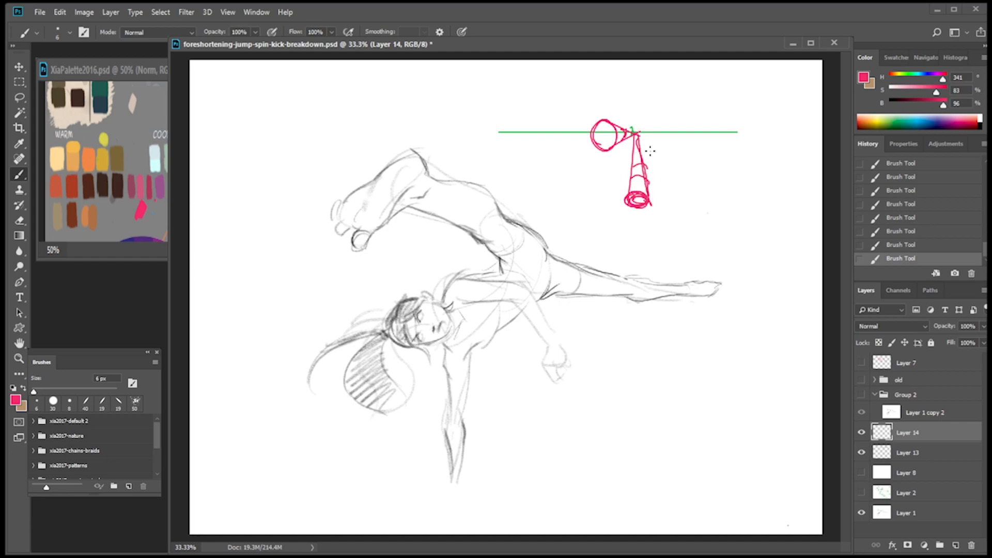
pyautogui.moveTo(655, 119)
pyautogui.mouseDown()
pyautogui.moveTo(648, 136)
pyautogui.moveTo(663, 122)
pyautogui.moveTo(650, 127)
pyautogui.moveTo(661, 148)
pyautogui.moveTo(632, 133)
pyautogui.moveTo(655, 149)
pyautogui.moveTo(642, 142)
pyautogui.moveTo(641, 100)
pyautogui.moveTo(622, 122)
pyautogui.mouseUp()
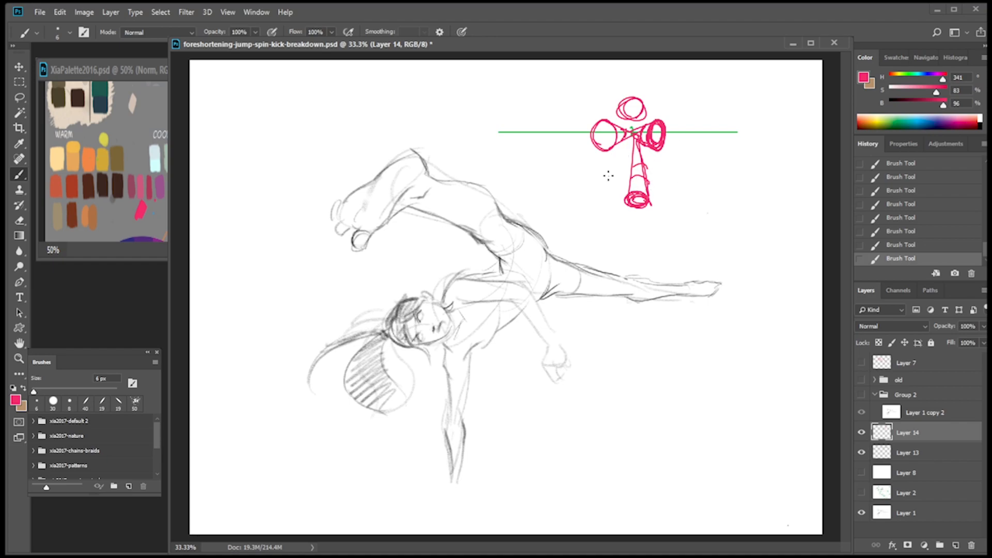
pyautogui.moveTo(633, 134)
pyautogui.mouseDown()
pyautogui.moveTo(573, 203)
pyautogui.moveTo(599, 201)
pyautogui.moveTo(604, 176)
pyautogui.moveTo(631, 149)
pyautogui.mouseUp()
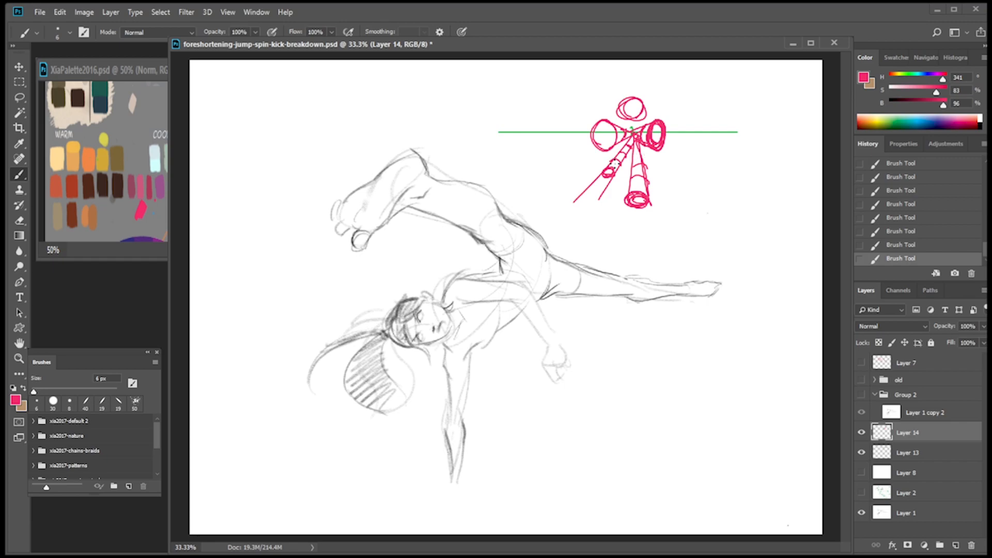
# Hide Layer 14 and Layer 13, show Group 2, and add a new layer above Layer 1 copy 2.
pyautogui.click(862, 432)
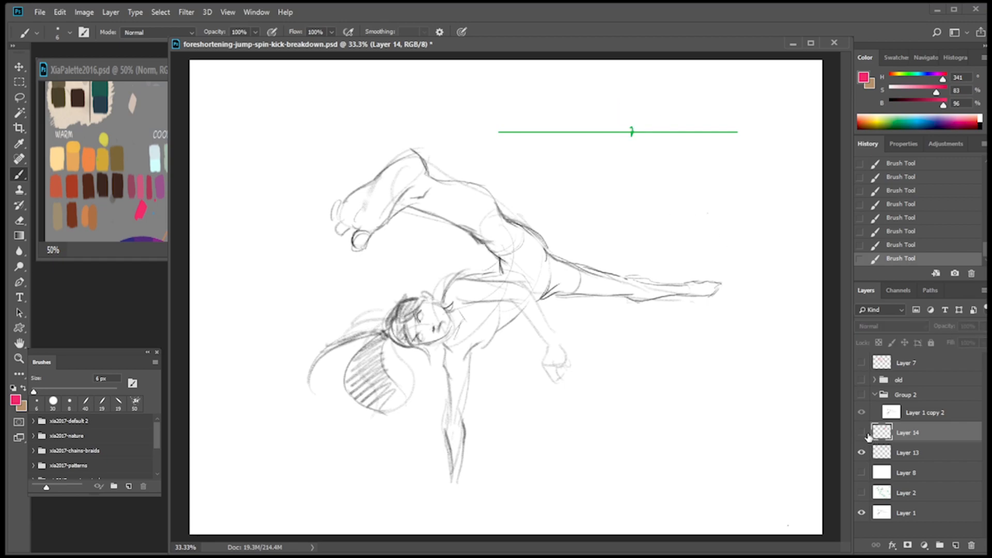
pyautogui.click(862, 452)
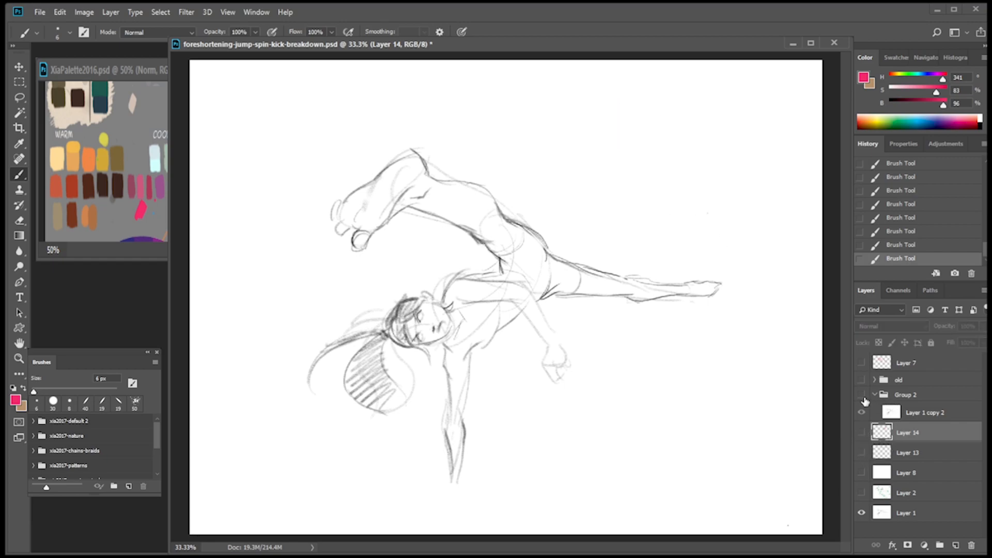
pyautogui.click(862, 395)
pyautogui.click(918, 416)
pyautogui.click(956, 546)
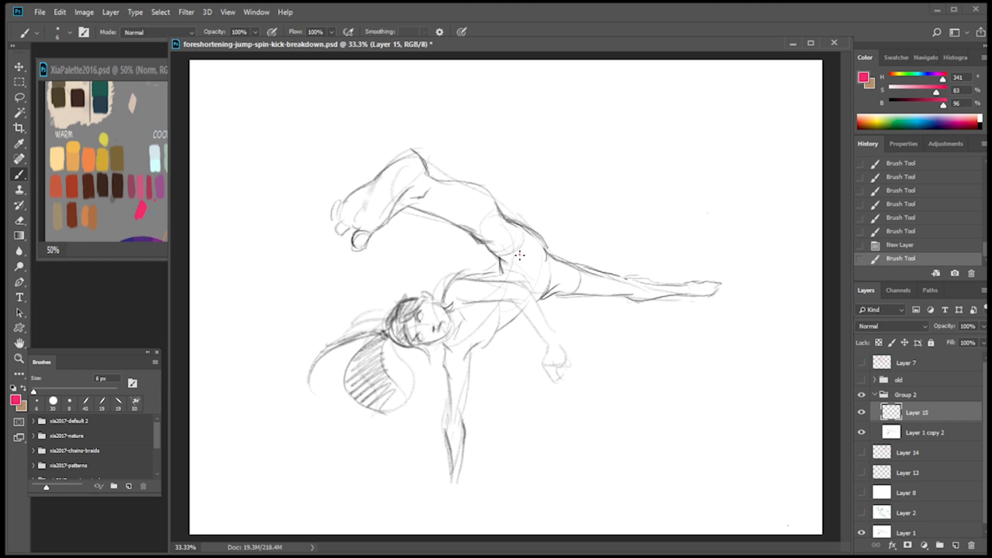
# Mark a small pink dot on the figure's hip and another on the bent knee of the raised leg.
pyautogui.moveTo(520, 254); pyautogui.dragTo(523, 256)
pyautogui.moveTo(522, 254); pyautogui.dragTo(520, 256)
pyautogui.hotkey('ctrl', 'alt', 'z')
pyautogui.hotkey('ctrl', 'alt', 'z')
pyautogui.click(925, 232)
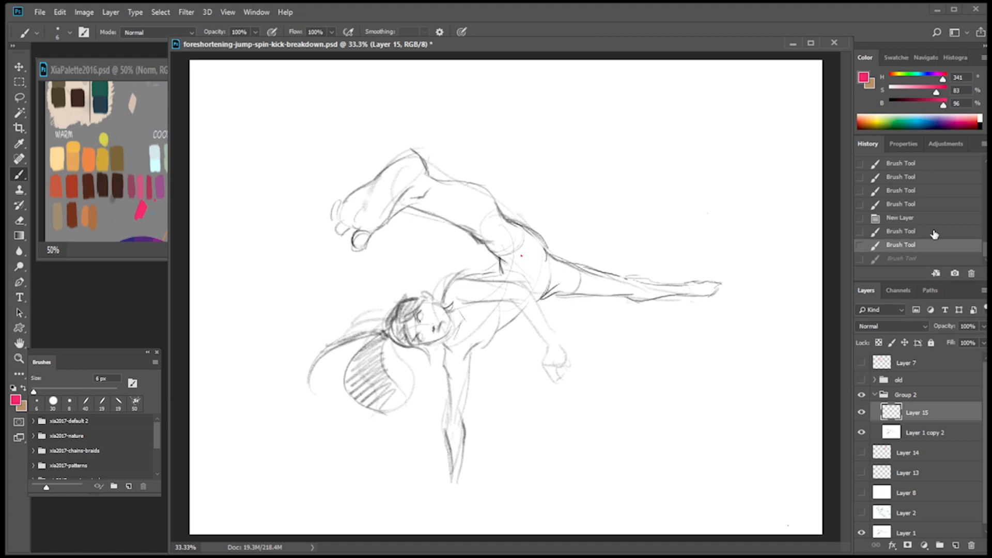
pyautogui.moveTo(521, 255); pyautogui.dragTo(523, 258)
pyautogui.moveTo(523, 256); pyautogui.dragTo(521, 258)
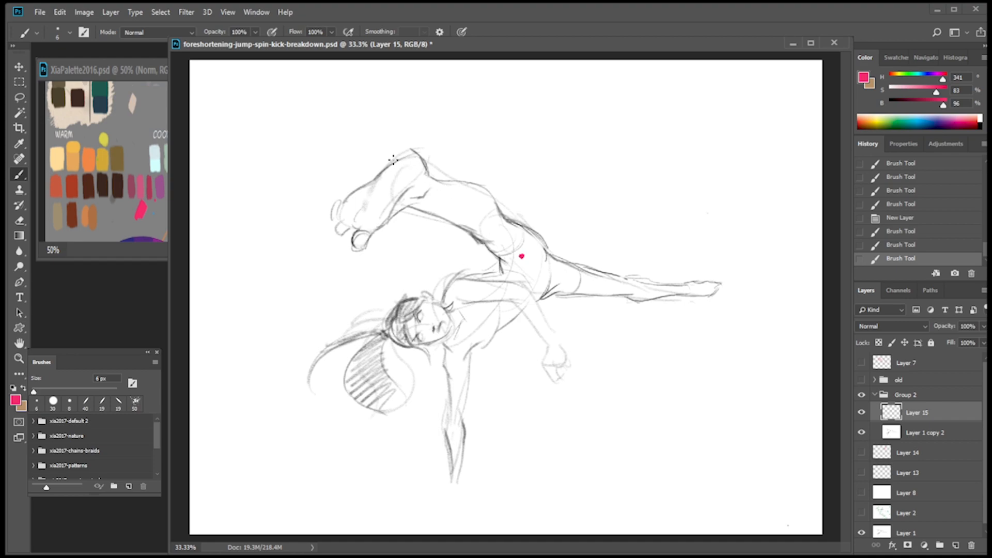
pyautogui.moveTo(402, 160); pyautogui.dragTo(402, 158)
# Rename the layer holding the pink dots as "lenght".
pyautogui.click(862, 412)
pyautogui.click(862, 413)
pyautogui.doubleClick(918, 412)
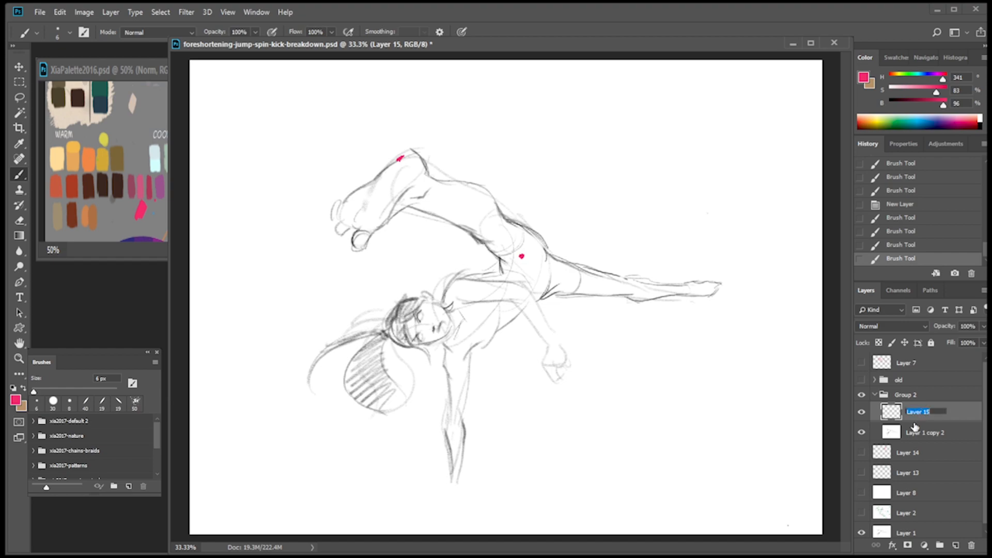
pyautogui.write('H')
pyautogui.write('enght')
pyautogui.press('Return')
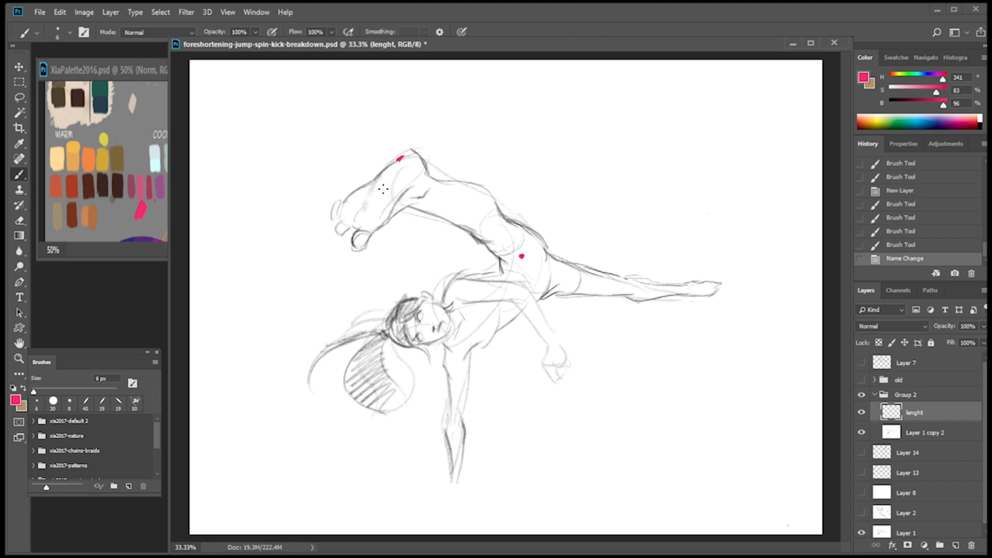
# On a new layer, pick green as the brush colour and sketch a circle around the raised leg's knee.
pyautogui.click(956, 545)
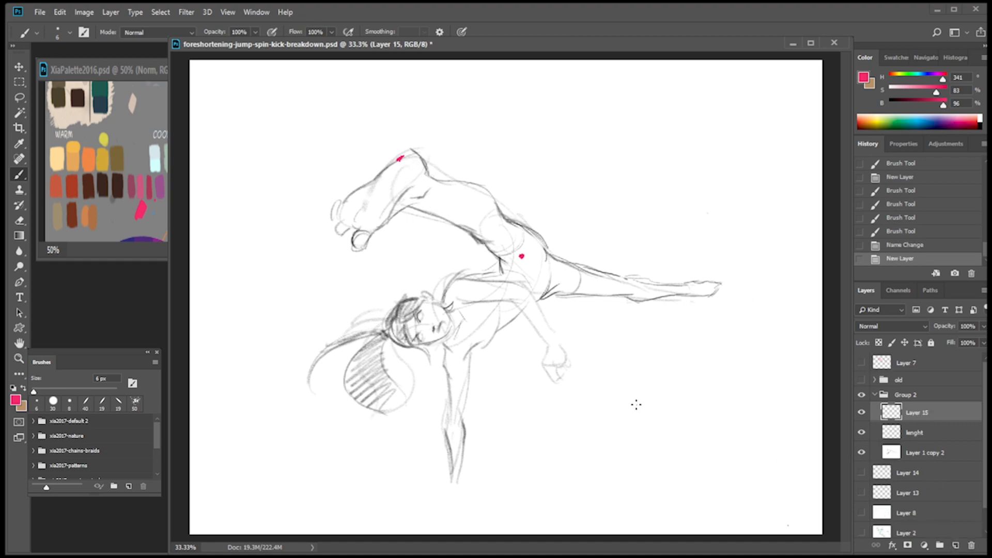
pyautogui.click(127, 130)
pyautogui.keyDown('alt'); pyautogui.click(198, 101); pyautogui.keyUp('alt')
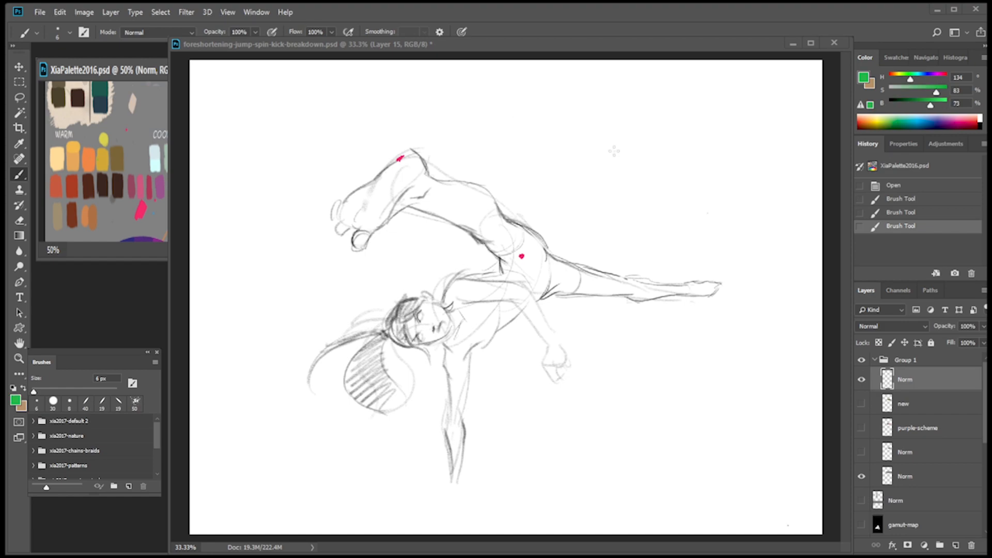
pyautogui.click(615, 151)
pyautogui.moveTo(399, 188)
pyautogui.mouseDown()
pyautogui.moveTo(405, 161)
pyautogui.moveTo(387, 161)
pyautogui.moveTo(384, 197)
pyautogui.mouseUp()
pyautogui.hotkey('ctrl', 'z')
pyautogui.moveTo(404, 163)
pyautogui.mouseDown()
pyautogui.moveTo(392, 157)
pyautogui.moveTo(392, 192)
pyautogui.mouseUp()
# Draw two straight converging green edges from the knee circle to the hip, reinforce the circle and close the hip end with a curve.
pyautogui.keyDown('shift'); pyautogui.click(514, 258); pyautogui.keyUp('shift')
pyautogui.click(437, 167)
pyautogui.keyDown('shift'); pyautogui.click(534, 251); pyautogui.keyUp('shift')
pyautogui.moveTo(416, 184); pyautogui.dragTo(404, 195)
pyautogui.moveTo(423, 158); pyautogui.dragTo(417, 185)
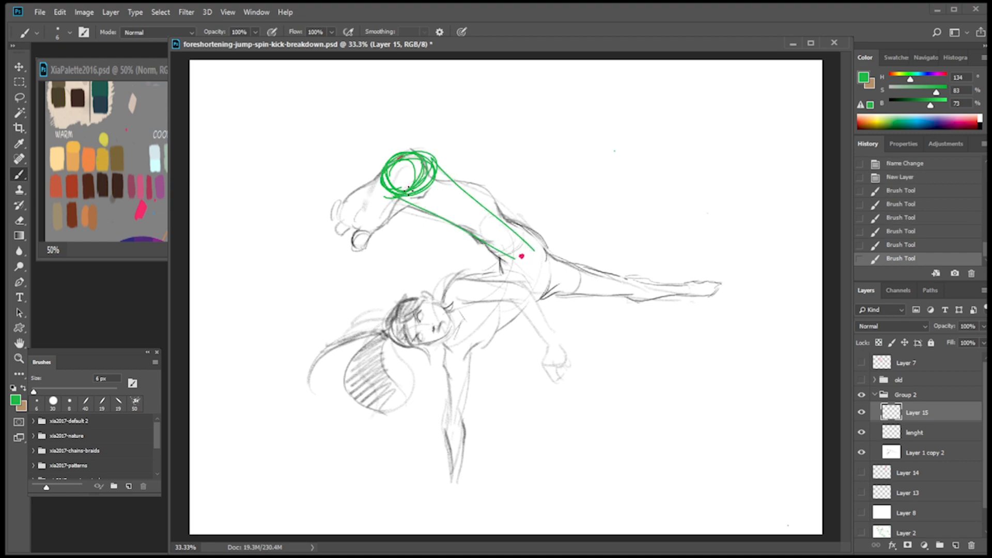
pyautogui.moveTo(533, 243); pyautogui.dragTo(500, 255)
pyautogui.click(631, 356)
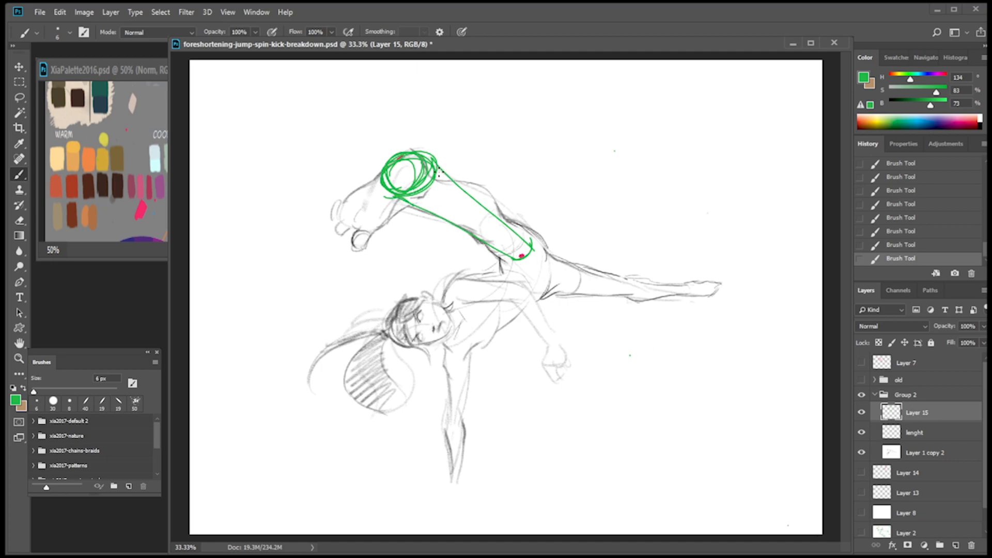
pyautogui.click(862, 412)
pyautogui.click(862, 412)
# On a new layer, extend the thigh cylinder's lower edge as a long straight green line running diagonally down past the hip.
pyautogui.click(957, 545)
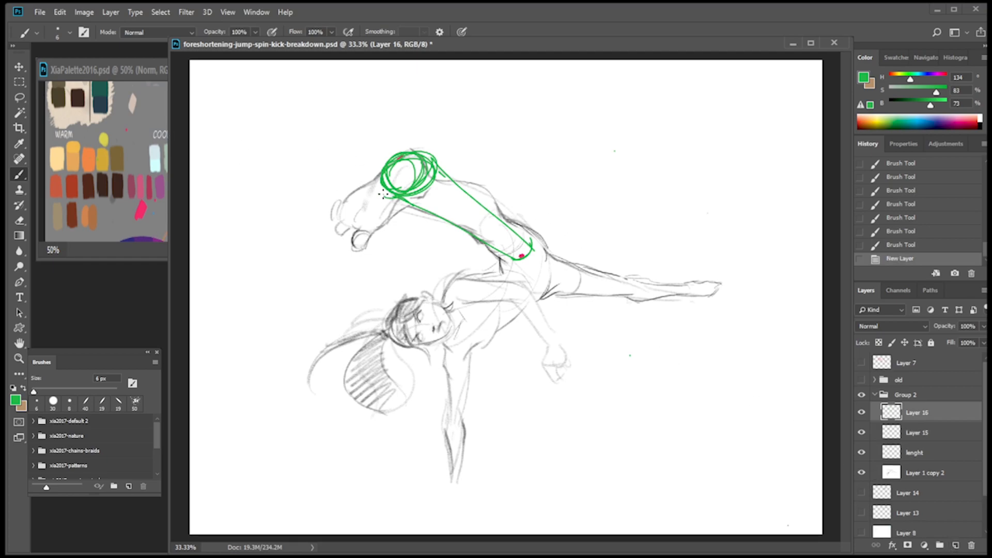
pyautogui.click(394, 195)
pyautogui.keyDown('shift'); pyautogui.click(780, 402); pyautogui.keyUp('shift')
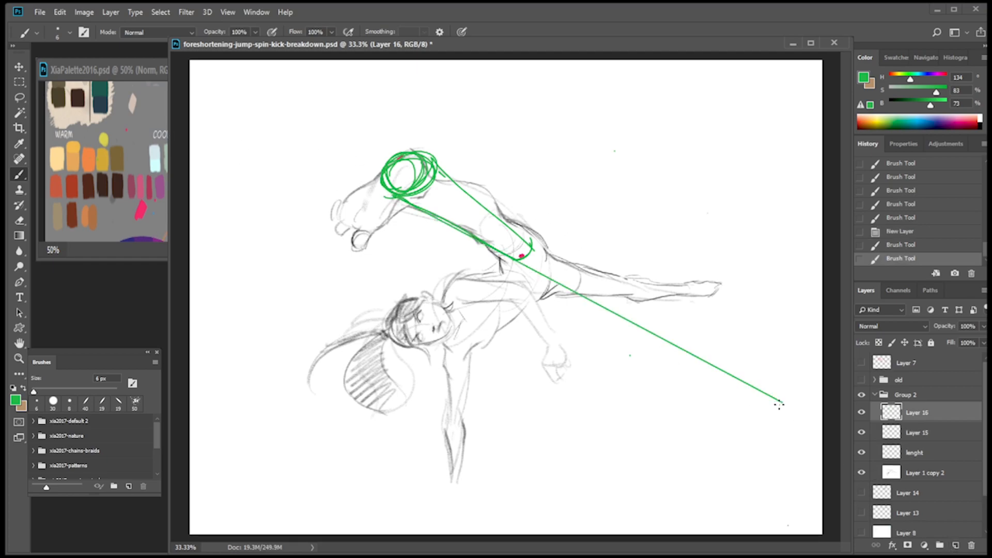
pyautogui.click(435, 163)
pyautogui.click(440, 168)
pyautogui.keyDown('shift'); pyautogui.click(785, 432); pyautogui.keyUp('shift')
pyautogui.hotkey('ctrl', 'z')
pyautogui.click(439, 163)
pyautogui.keyDown('shift'); pyautogui.click(783, 402); pyautogui.keyUp('shift')
# On another layer, extend the cylinder's upper edge with a straight line crossing the lower one, merge it down, and add a fresh layer.
pyautogui.click(955, 545)
pyautogui.click(437, 165)
pyautogui.keyDown('shift'); pyautogui.click(756, 428); pyautogui.keyUp('shift')
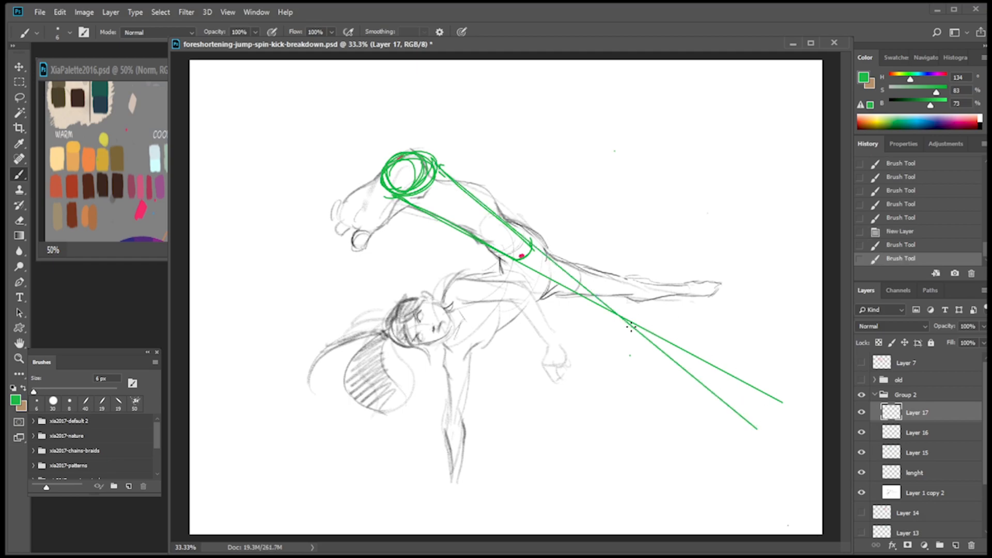
pyautogui.click(862, 412)
pyautogui.click(862, 413)
pyautogui.hotkey('ctrl', 'e')
pyautogui.click(954, 544)
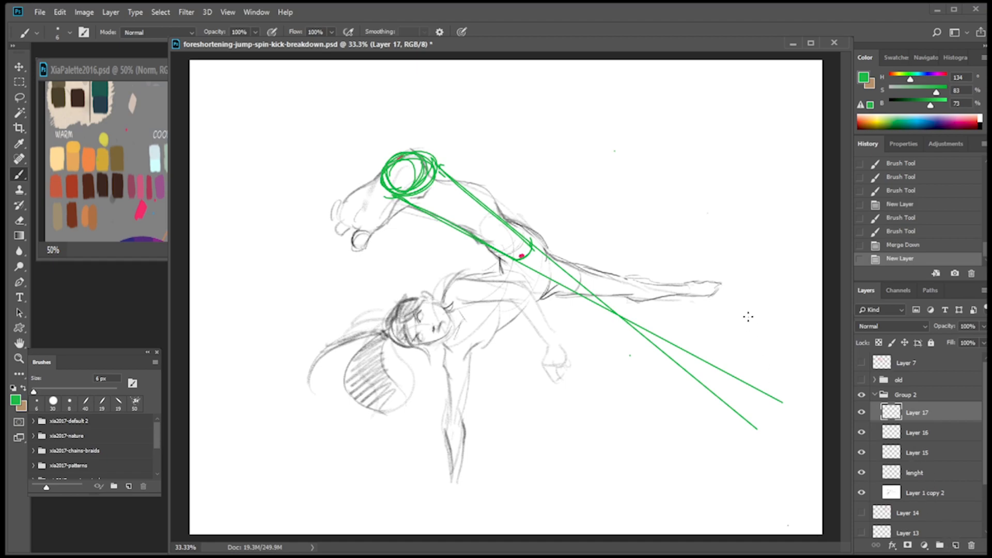
pyautogui.moveTo(816, 318); pyautogui.dragTo(351, 319)
pyautogui.hotkey('ctrl', 'z')
pyautogui.moveTo(223, 318)
pyautogui.mouseDown()
pyautogui.moveTo(521, 318)
pyautogui.moveTo(813, 341)
pyautogui.moveTo(672, 312)
pyautogui.moveTo(433, 313)
pyautogui.mouseUp()
pyautogui.hotkey('ctrl', 'z')
pyautogui.hotkey('ctrl', 'z')
# Draw a horizontal green line across the canvas, align it with the crossing of the diagonals, and rename its layer H.
pyautogui.moveTo(620, 318)
pyautogui.mouseDown()
pyautogui.moveTo(267, 307)
pyautogui.moveTo(818, 317)
pyautogui.mouseUp()
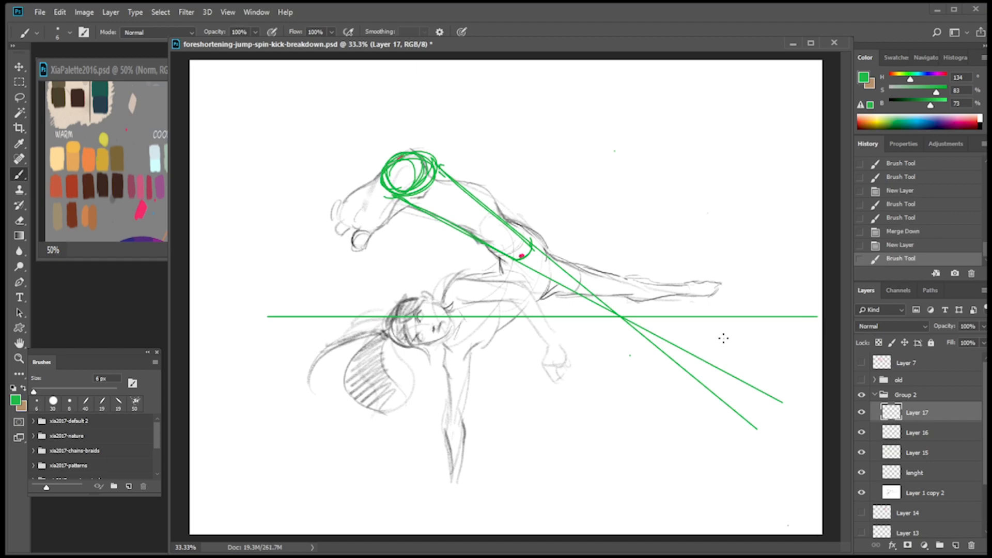
pyautogui.press('v')
pyautogui.moveTo(635, 321); pyautogui.dragTo(633, 312)
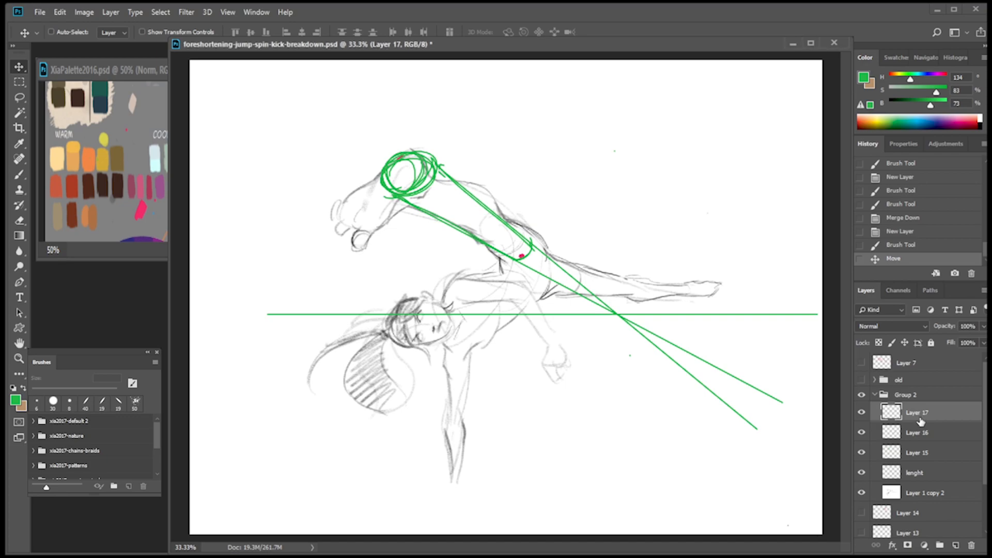
pyautogui.write('H')
pyautogui.click(917, 434)
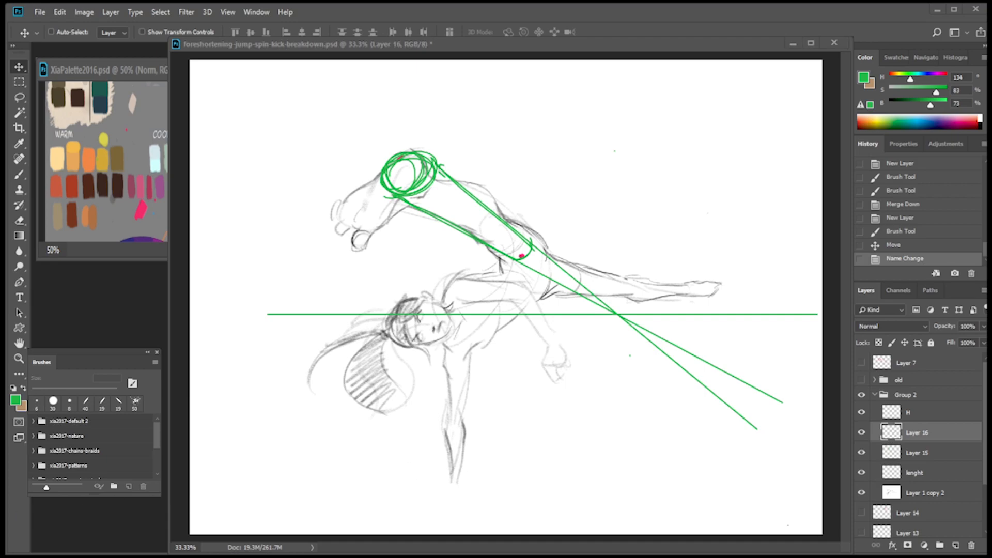
# Scale Group 2 and all its layers to about 70%, reposition them within the canvas, and show Layer 8 as a blank backdrop.
pyautogui.click(914, 399)
pyautogui.keyDown('shift'); pyautogui.click(936, 493); pyautogui.keyUp('shift')
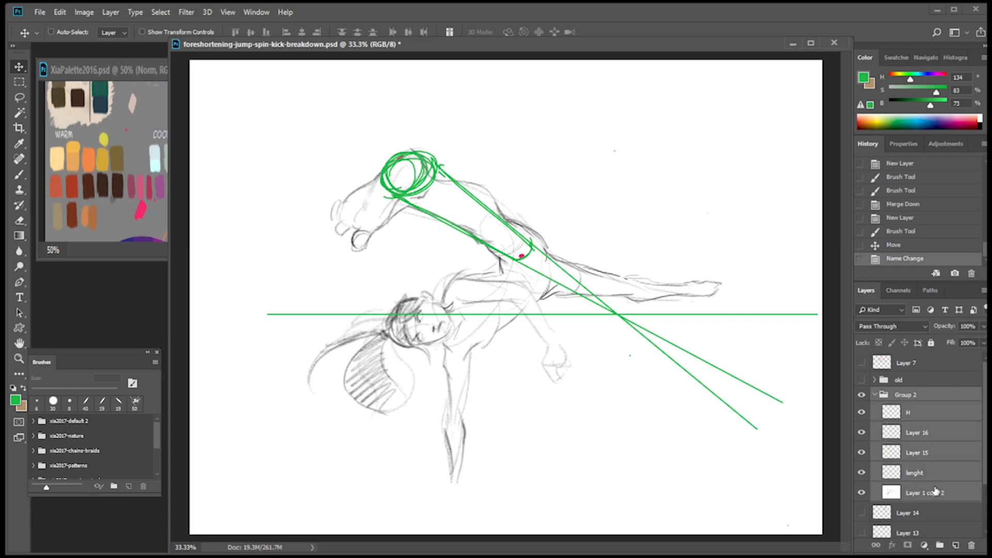
pyautogui.hotkey('ctrl', 't')
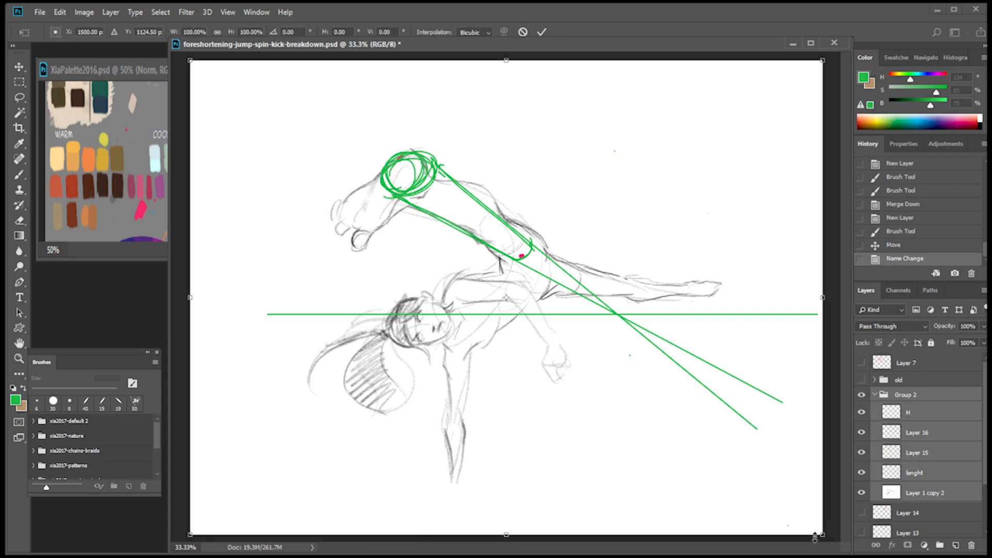
pyautogui.moveTo(789, 509); pyautogui.dragTo(633, 392)
pyautogui.moveTo(577, 332); pyautogui.dragTo(610, 382)
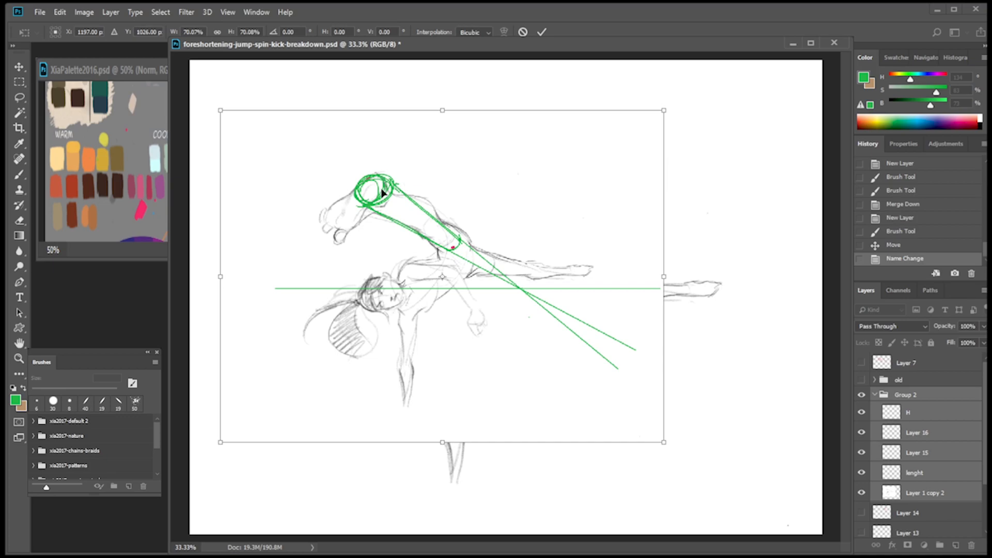
pyautogui.moveTo(548, 332); pyautogui.dragTo(532, 337)
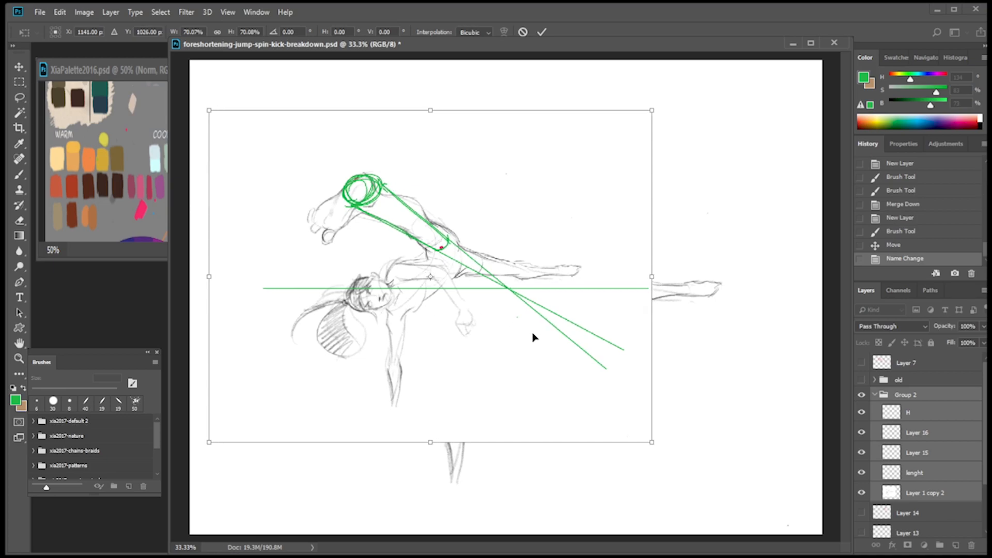
pyautogui.press('Return')
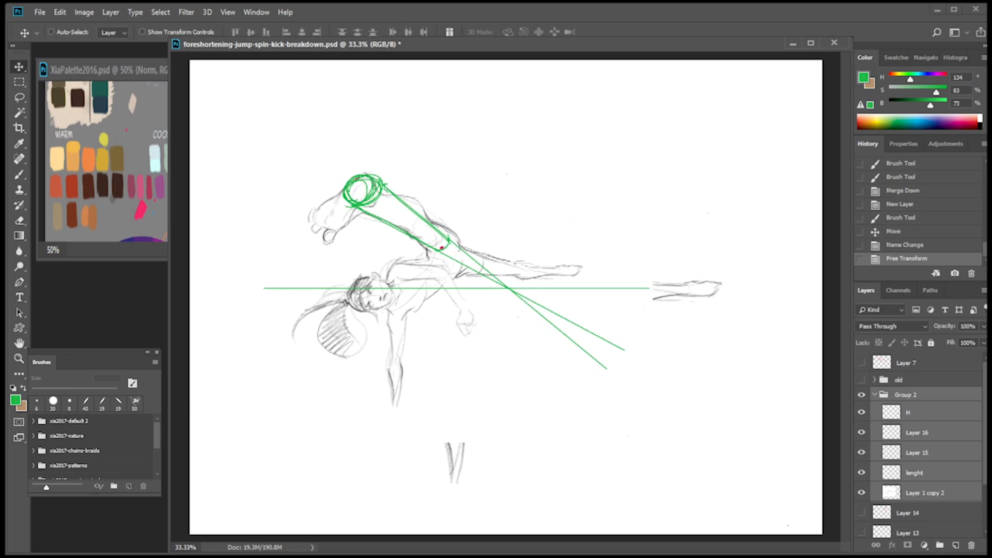
pyautogui.scroll(-2, 875, 511)
pyautogui.click(862, 504)
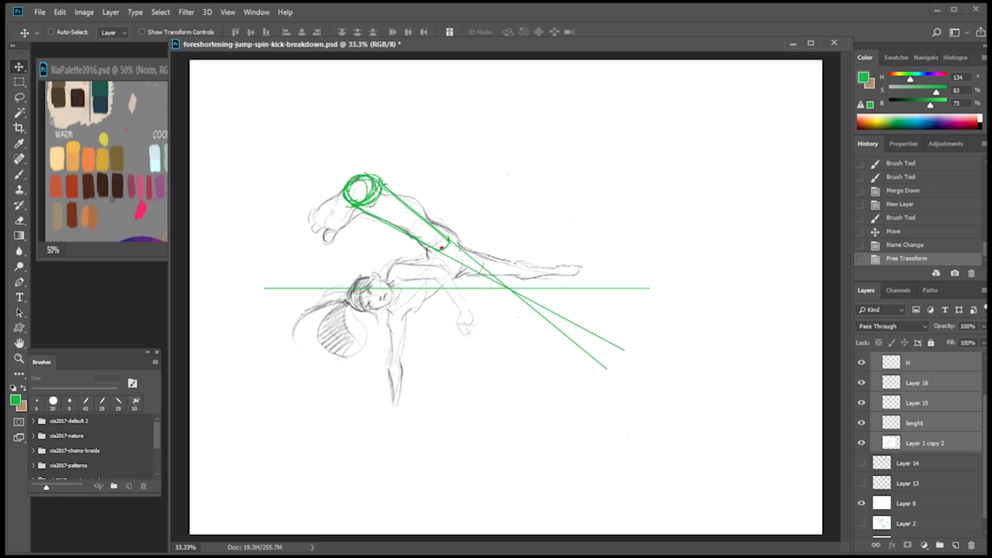
# Compare the sketch with and without the green thigh cylinder on Layer 15, and leave that layer hidden.
pyautogui.click(917, 404)
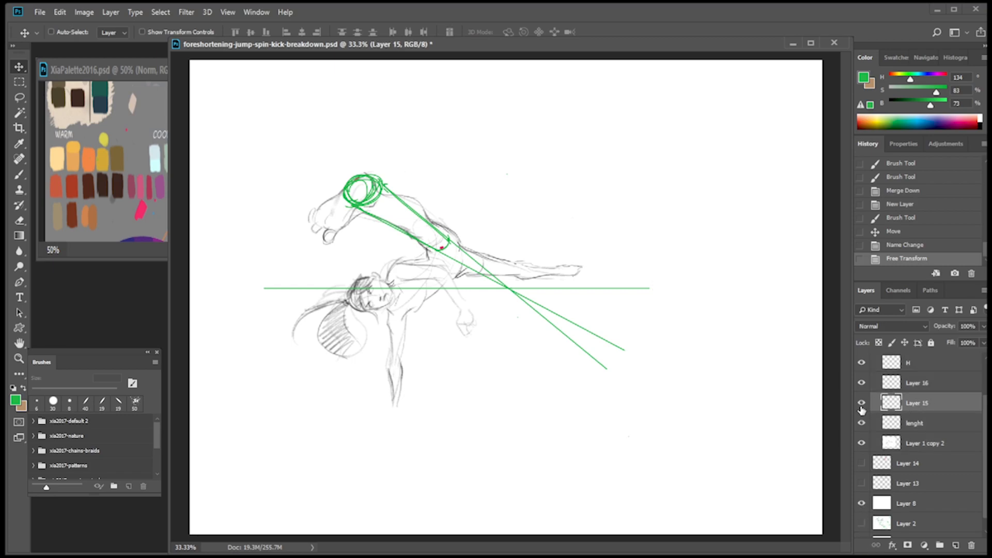
pyautogui.click(862, 403)
pyautogui.click(862, 404)
pyautogui.click(862, 405)
pyautogui.click(861, 405)
pyautogui.click(862, 405)
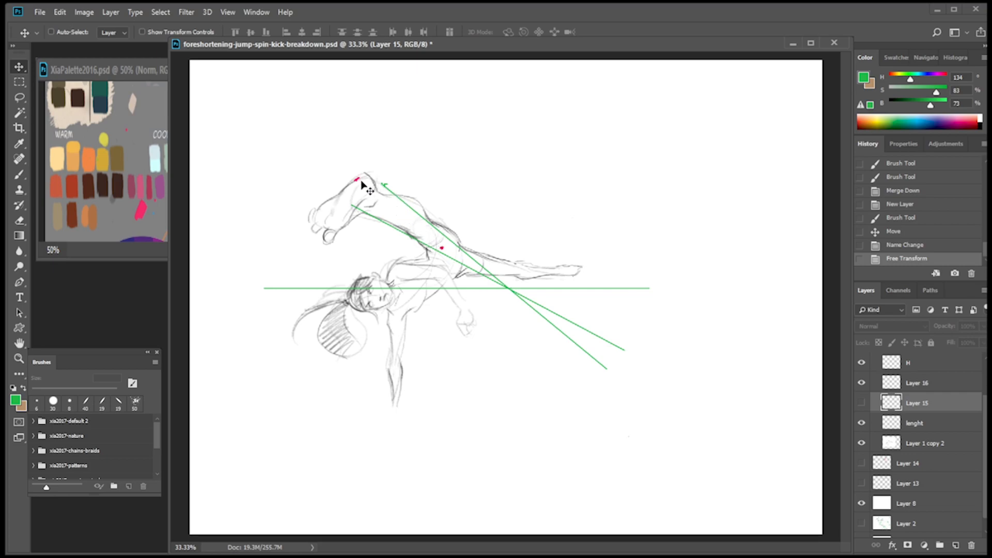
# Compare the sketch with and without the converging diagonals on Layer 16, and rename that layer V.
pyautogui.click(934, 385)
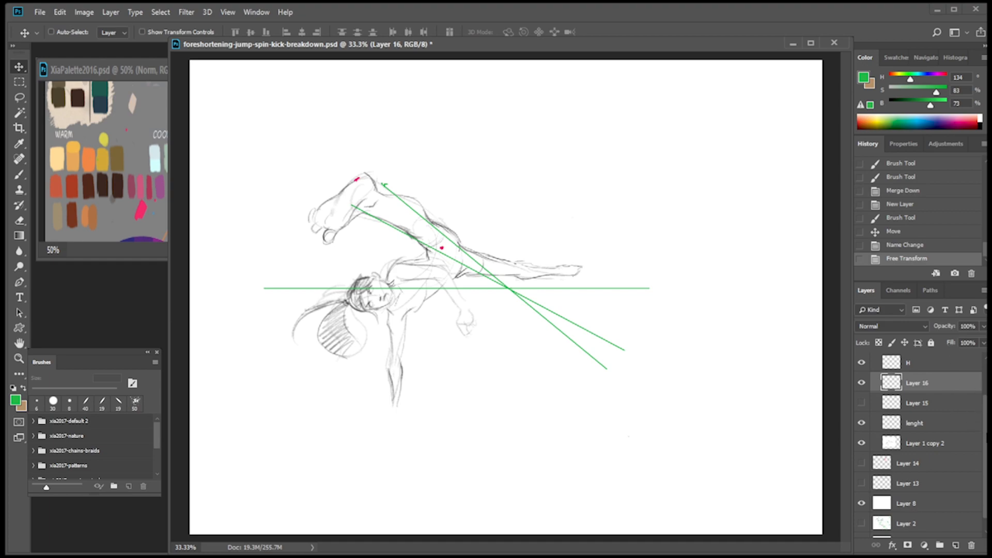
pyautogui.scroll(2, 982, 387)
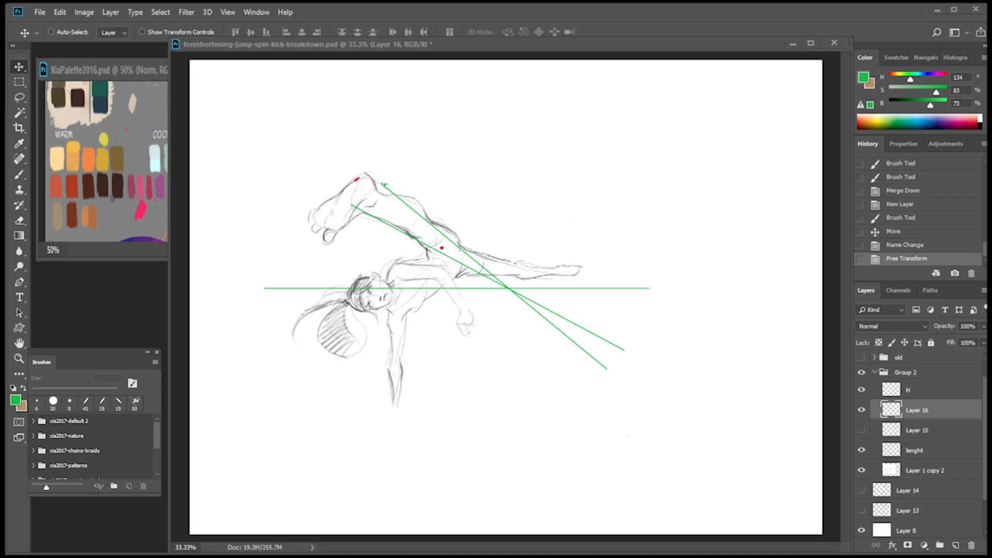
pyautogui.click(862, 410)
pyautogui.click(862, 411)
pyautogui.click(861, 411)
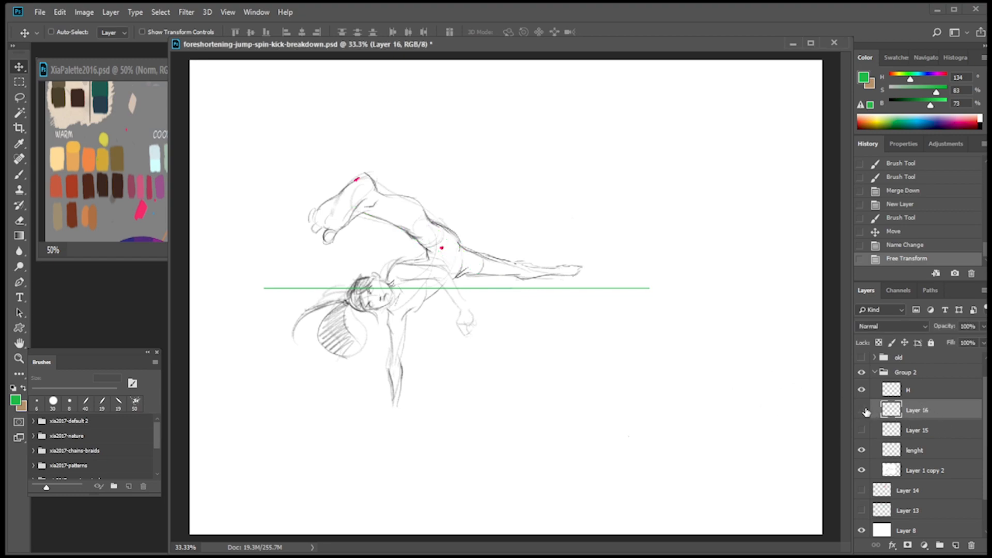
pyautogui.click(862, 410)
pyautogui.doubleClick(918, 411)
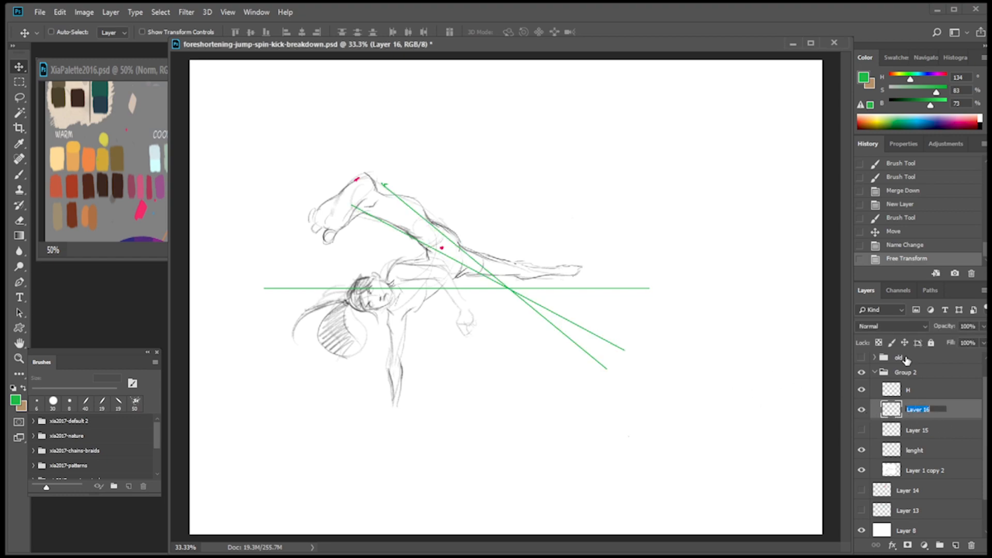
pyautogui.write('V')
pyautogui.press('Return')
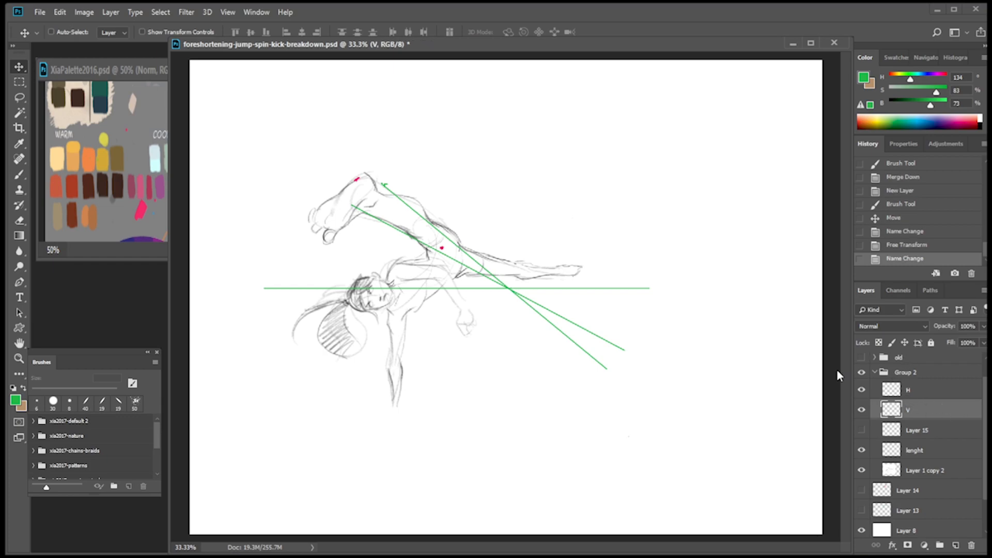
# Dab a green dot where the diagonals meet the horizontal line, and add a new layer named X-leg above the "lenght" layer.
pyautogui.press('b')
pyautogui.click(510, 290)
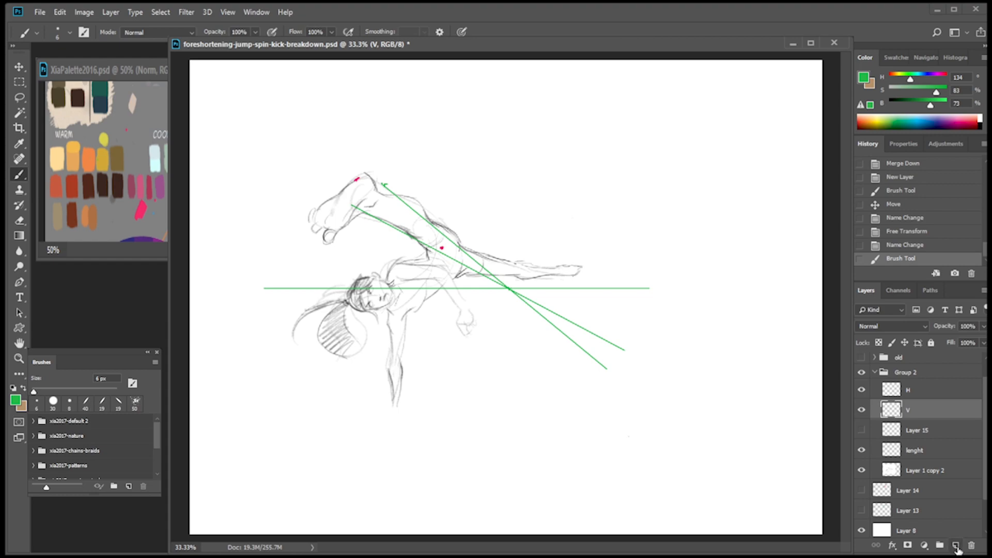
pyautogui.click(937, 393)
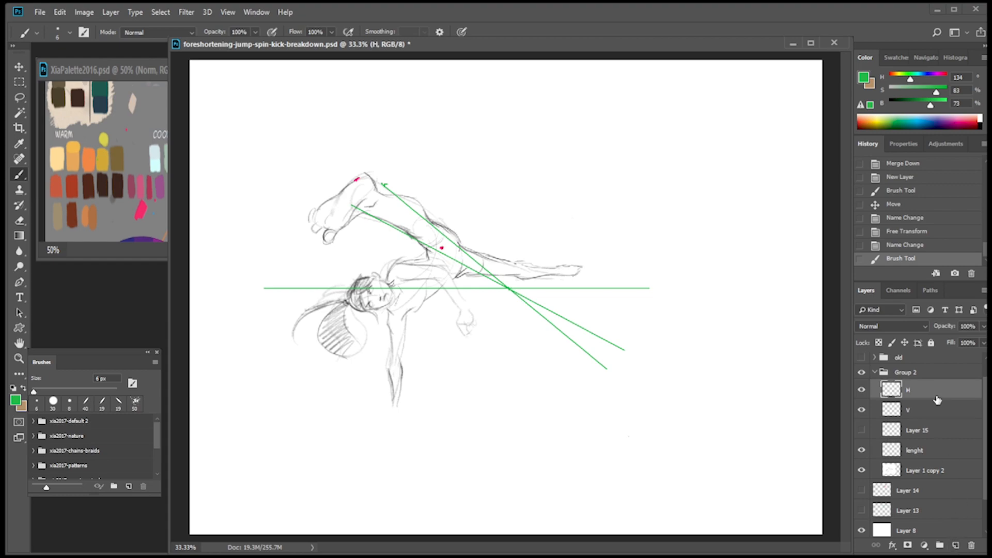
pyautogui.click(937, 455)
pyautogui.click(956, 545)
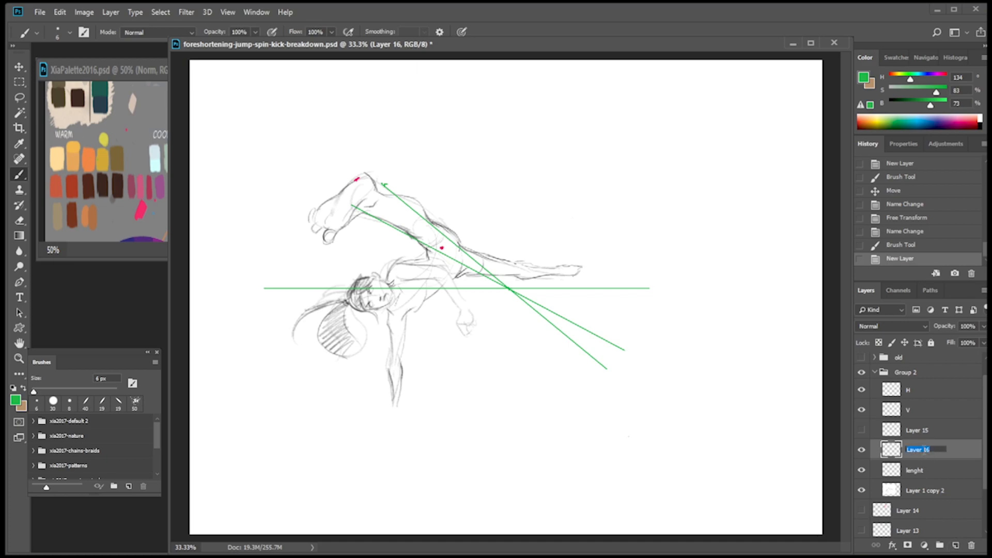
pyautogui.write('X-leg')
pyautogui.press('Return')
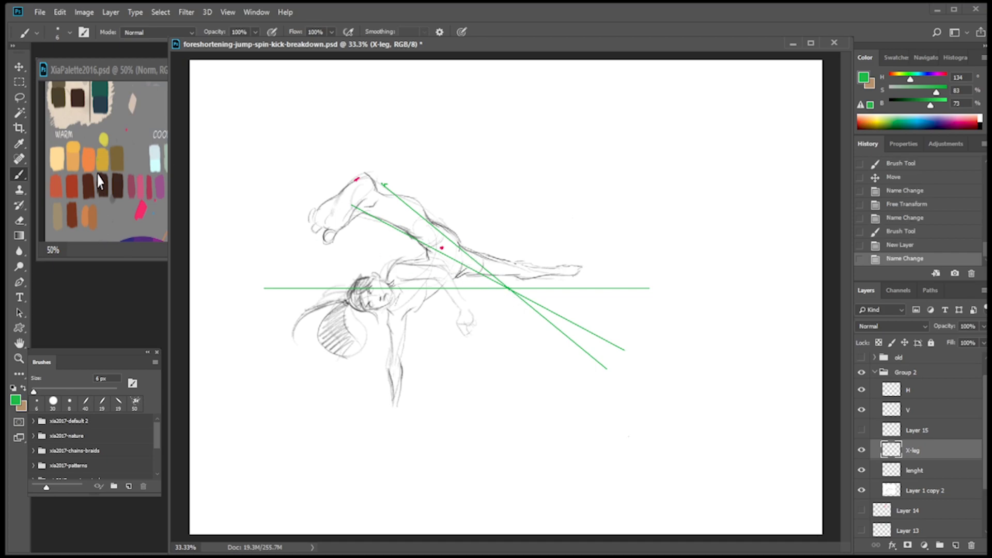
# Sample the orange swatch from the palette and draw a straight diagonal orange line across the torso on the X-leg layer.
pyautogui.click(90, 158)
pyautogui.keyDown('alt'); pyautogui.click(90, 157); pyautogui.keyUp('alt')
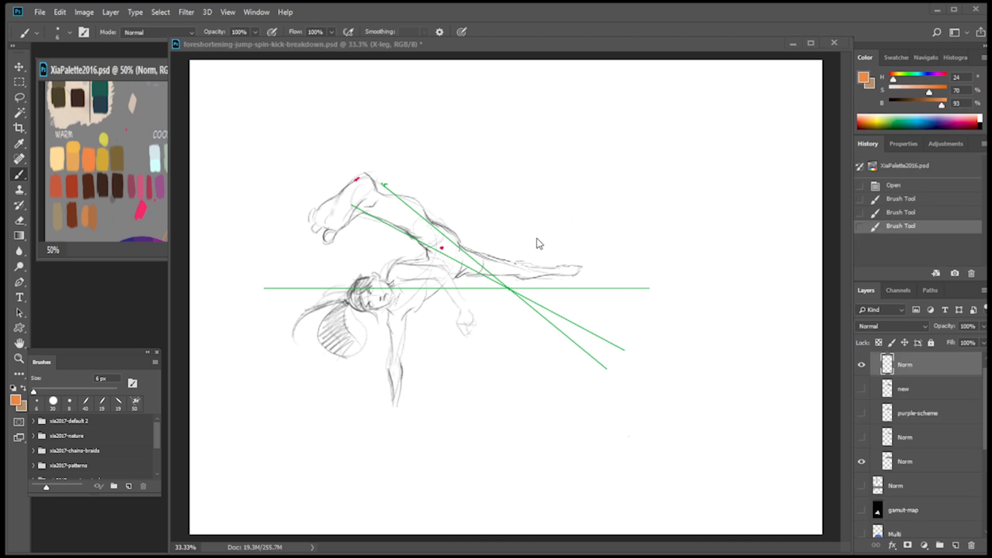
pyautogui.moveTo(563, 246); pyautogui.dragTo(567, 249)
pyautogui.hotkey('ctrl', 'z')
pyautogui.click(466, 260)
pyautogui.keyDown('shift'); pyautogui.click(398, 310); pyautogui.keyUp('shift')
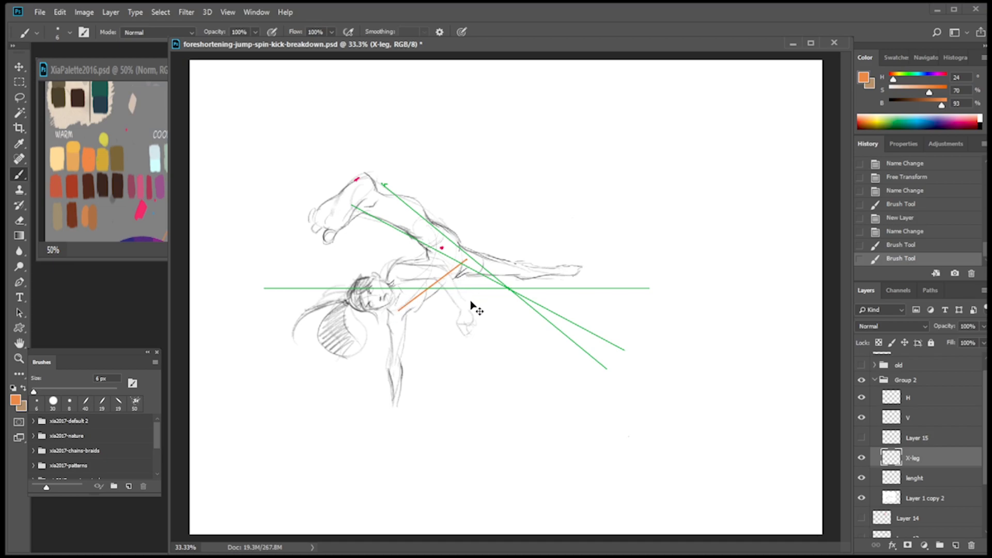
# Rotate the orange line about 36° around its lower end so it runs nearly horizontal, and place it above the extended leg.
pyautogui.hotkey('ctrl', 't')
pyautogui.moveTo(434, 288); pyautogui.dragTo(397, 312)
pyautogui.moveTo(538, 222); pyautogui.dragTo(578, 285)
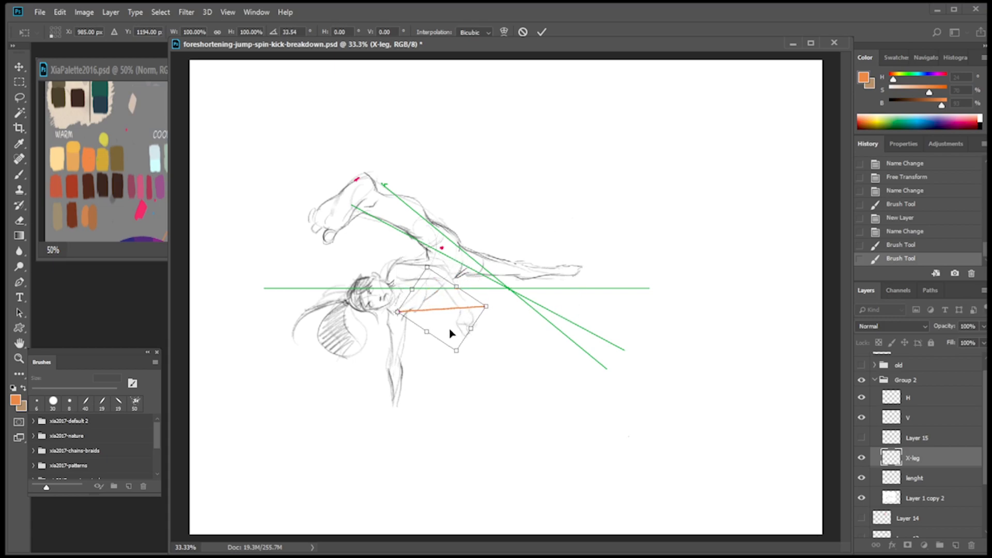
pyautogui.moveTo(441, 329); pyautogui.dragTo(474, 262)
pyautogui.moveTo(587, 228); pyautogui.dragTo(587, 235)
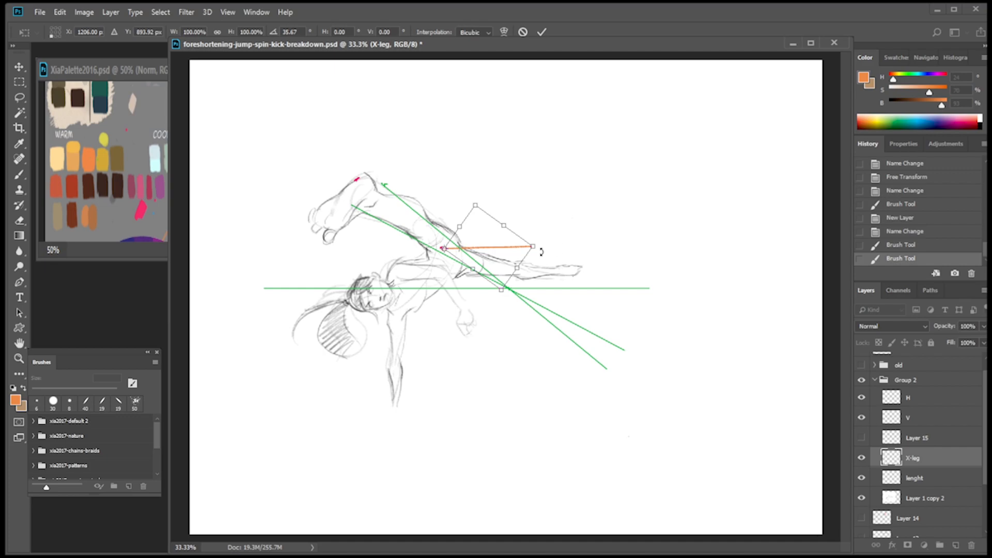
pyautogui.moveTo(501, 242); pyautogui.dragTo(466, 247)
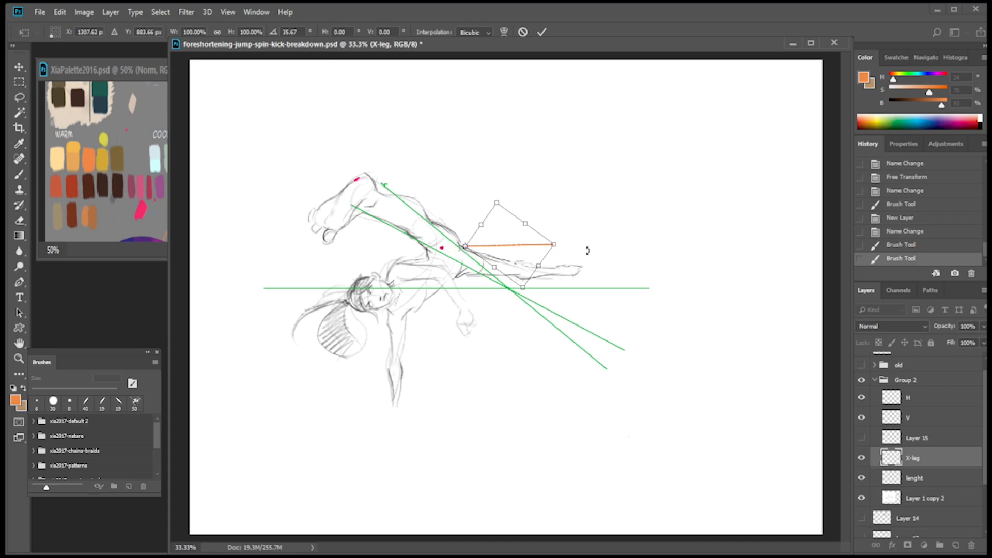
pyautogui.press('Return')
# Try stretching the orange line with Free Transform so it starts at the red hip dot and reaches past the extended foot.
pyautogui.hotkey('ctrl', 't')
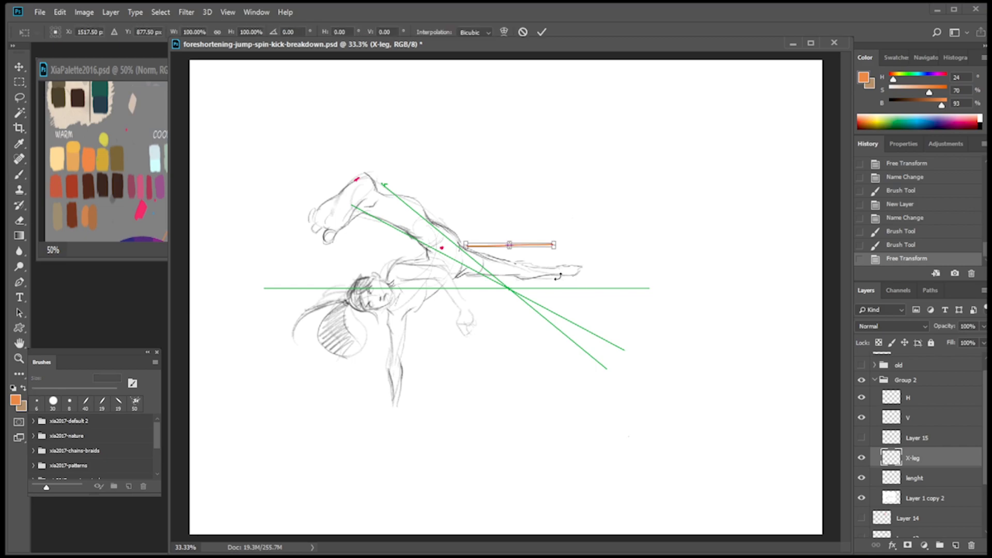
pyautogui.moveTo(466, 247); pyautogui.dragTo(457, 250)
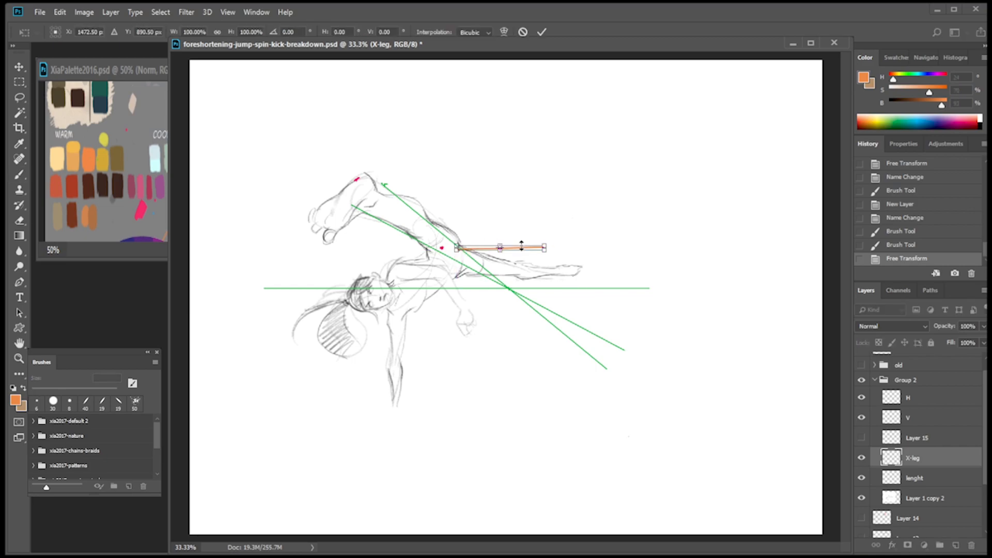
pyautogui.moveTo(545, 245); pyautogui.dragTo(606, 244)
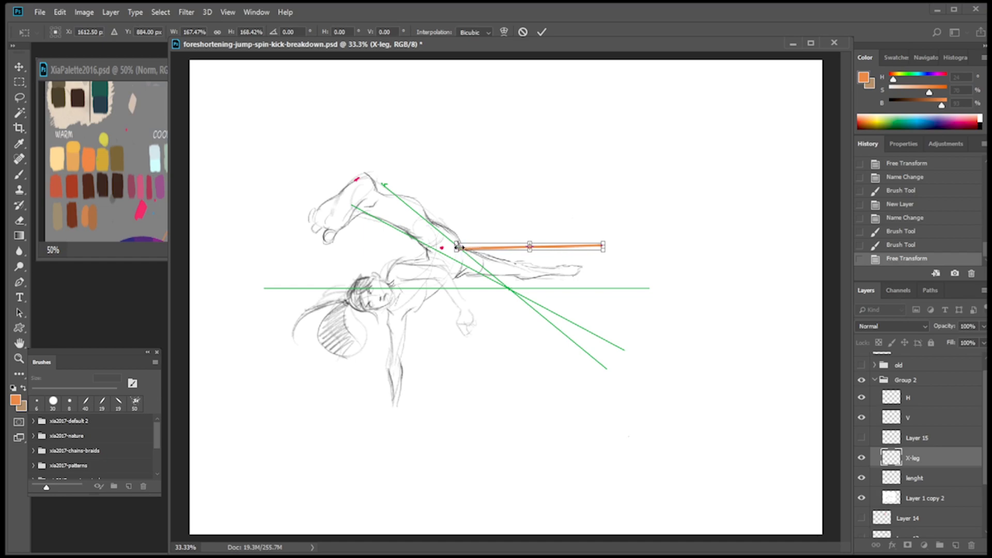
pyautogui.moveTo(458, 247); pyautogui.dragTo(447, 247)
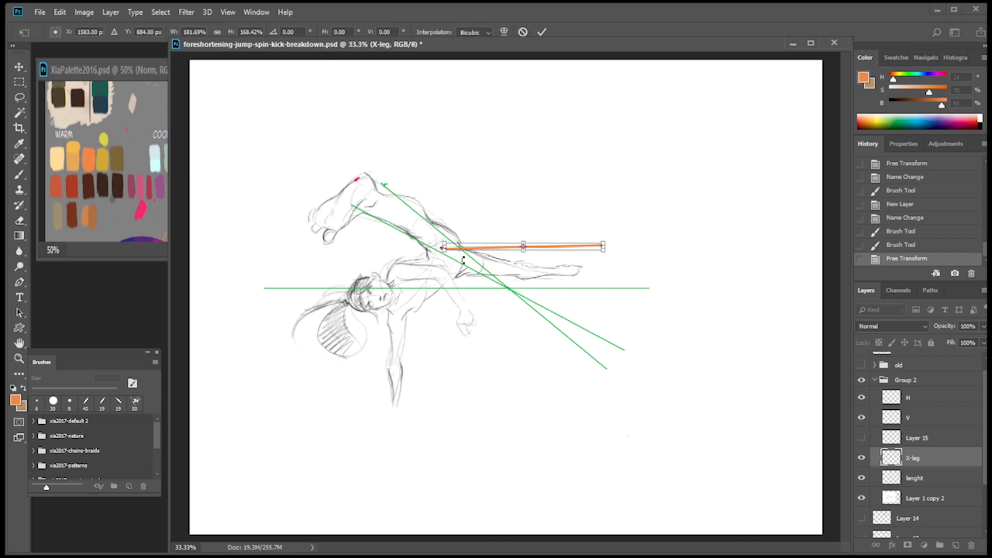
pyautogui.press('Return')
pyautogui.press('b')
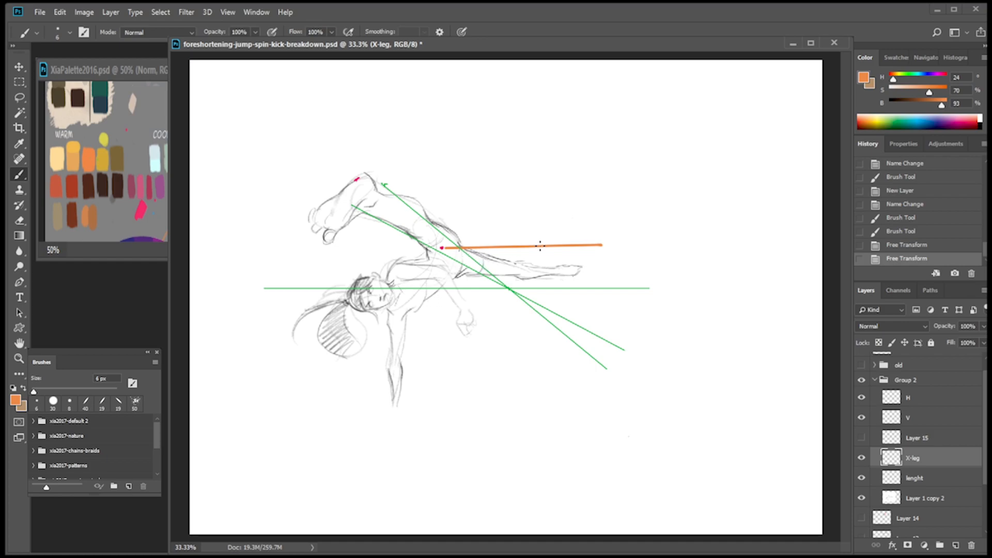
pyautogui.hotkey('ctrl', 't')
pyautogui.moveTo(605, 246); pyautogui.dragTo(615, 243)
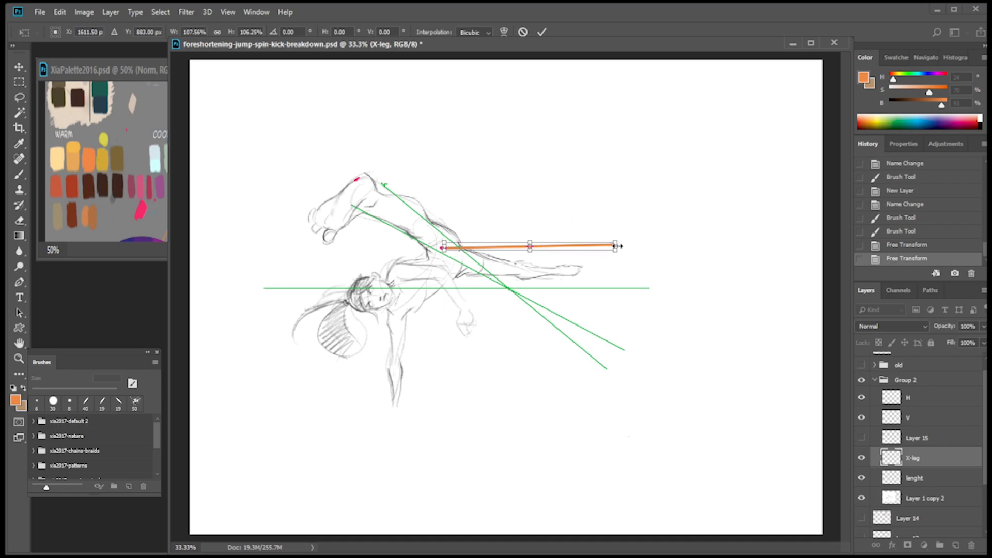
pyautogui.moveTo(618, 242); pyautogui.dragTo(626, 244)
pyautogui.press('Return')
# Step through the history states of the orange line and return to the one after its first Free Transform.
pyautogui.click(908, 204)
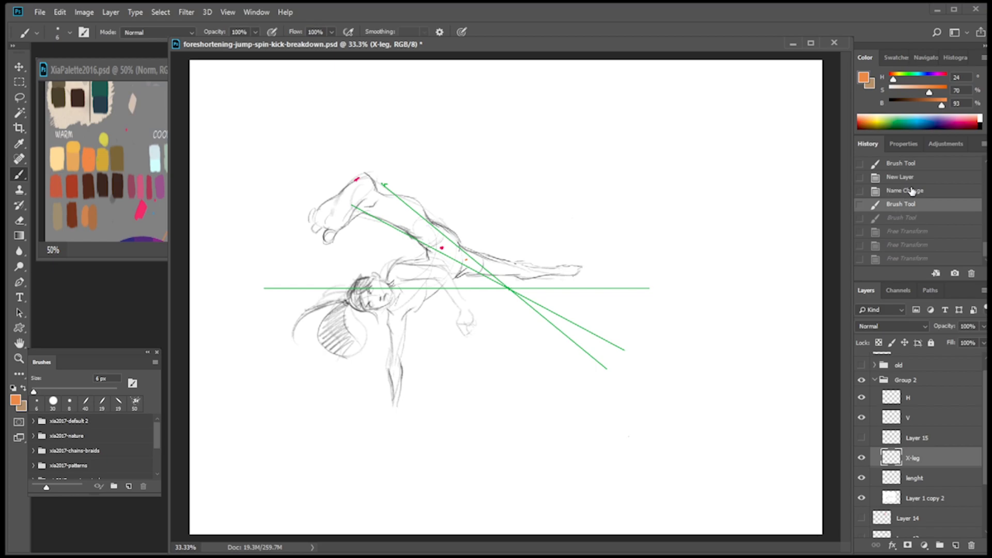
pyautogui.click(909, 218)
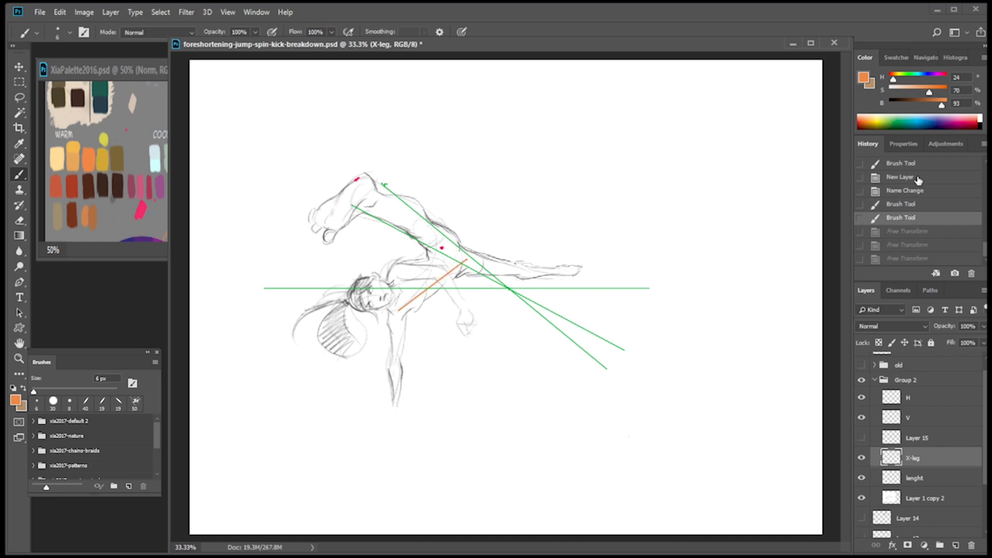
pyautogui.click(911, 232)
pyautogui.click(912, 246)
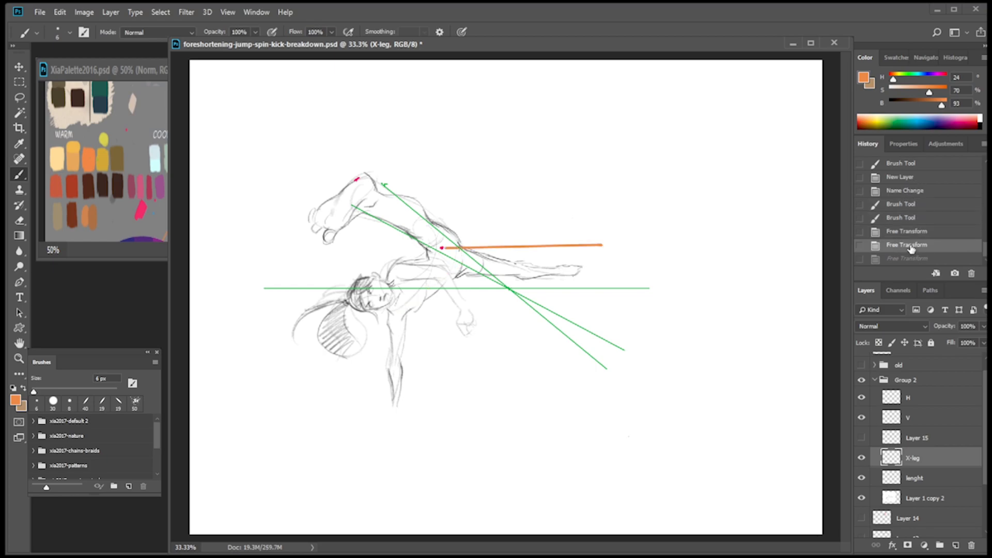
pyautogui.click(910, 232)
# Move the orange line to start at the red hip dot and extend it to about double length with a duplicate, then deselect.
pyautogui.press('m')
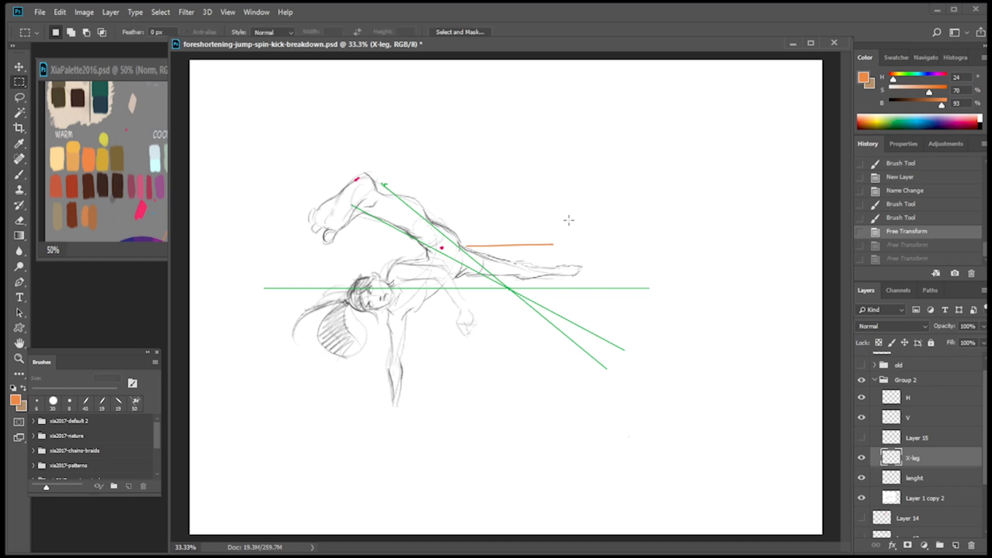
pyautogui.moveTo(562, 223)
pyautogui.mouseDown()
pyautogui.moveTo(464, 259)
pyautogui.moveTo(577, 243)
pyautogui.mouseUp()
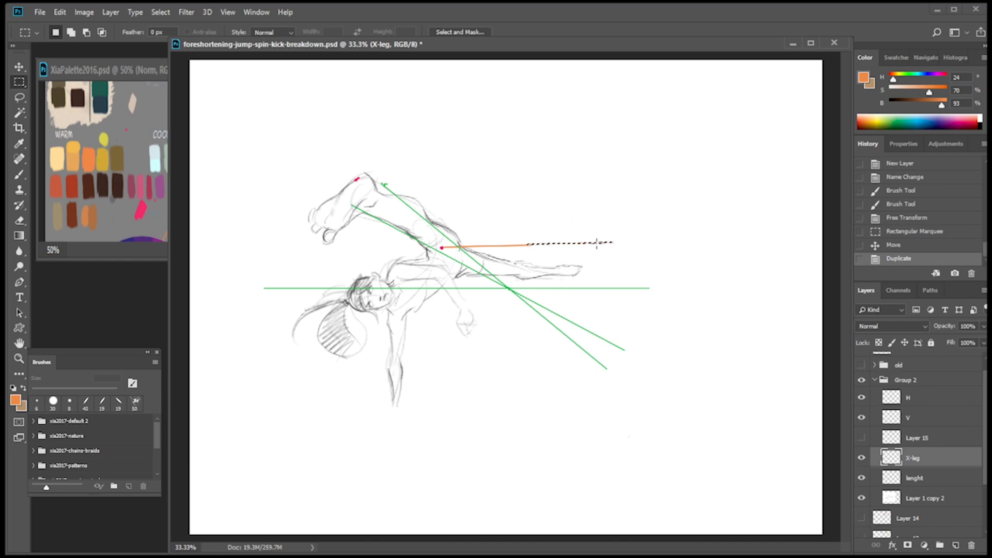
pyautogui.press('Return')
pyautogui.hotkey('ctrl', 'd')
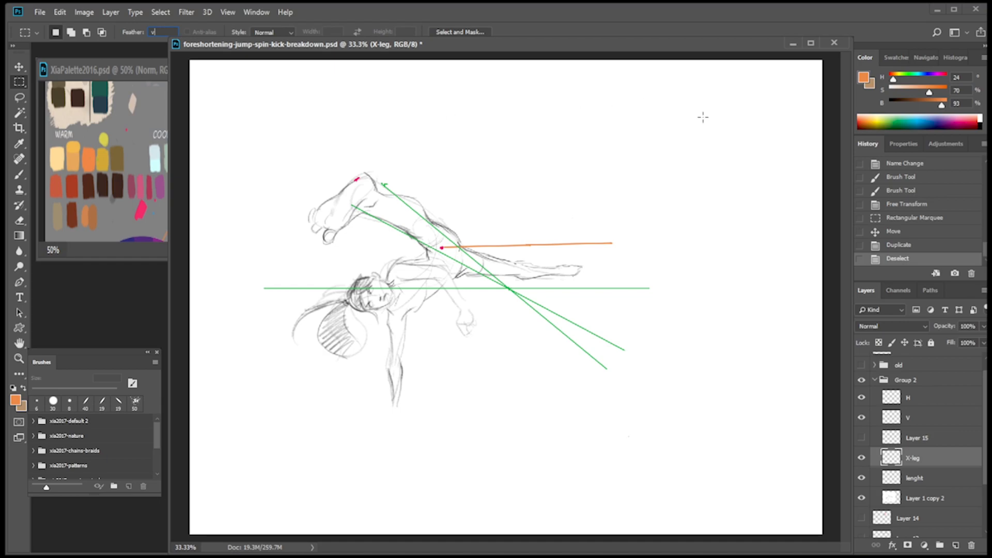
pyautogui.click(659, 137)
# On a new layer above X-leg, sketch an orange axis cross in the empty canvas area with labelled X, Y and diagonal Z axes.
pyautogui.click(956, 546)
pyautogui.press('b')
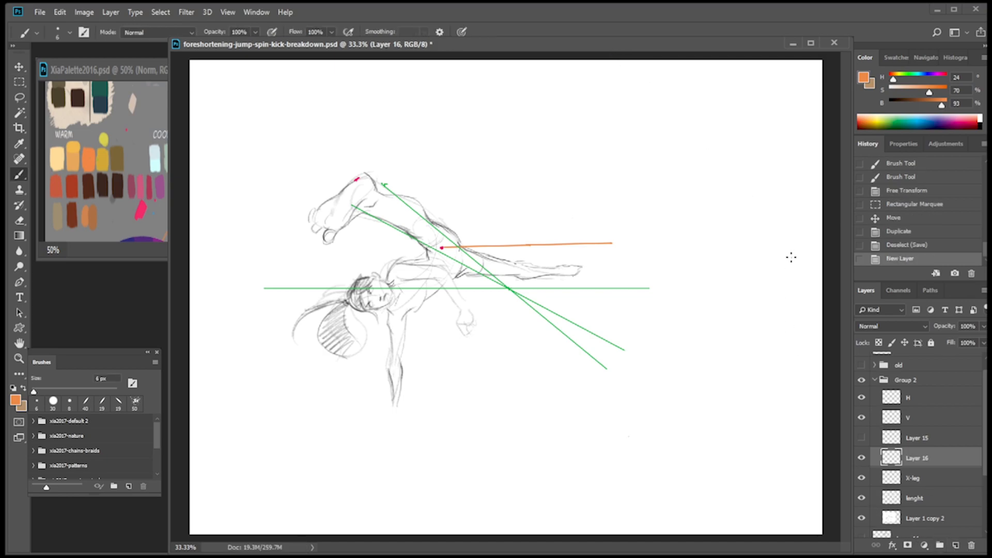
pyautogui.moveTo(680, 114); pyautogui.dragTo(681, 243)
pyautogui.hotkey('ctrl', 'z')
pyautogui.moveTo(690, 90); pyautogui.dragTo(691, 256)
pyautogui.moveTo(591, 166); pyautogui.dragTo(788, 164)
pyautogui.hotkey('ctrl', 'z')
pyautogui.moveTo(613, 166); pyautogui.dragTo(803, 158)
pyautogui.moveTo(701, 83); pyautogui.dragTo(716, 100)
pyautogui.moveTo(692, 168); pyautogui.dragTo(673, 194)
pyautogui.moveTo(698, 162)
pyautogui.mouseDown()
pyautogui.moveTo(709, 150)
pyautogui.moveTo(701, 157)
pyautogui.moveTo(734, 153)
pyautogui.mouseUp()
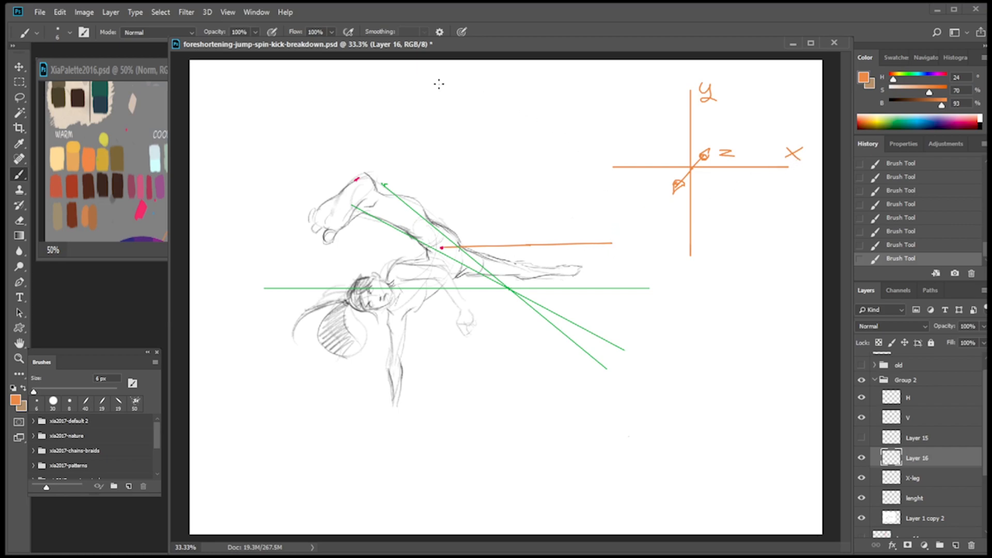
# Compare the drawing with and without the V guide lines and the axis sketch on Layer 16, leaving both layers shown.
pyautogui.click(862, 417)
pyautogui.click(862, 417)
pyautogui.click(861, 458)
pyautogui.click(862, 458)
# Duplicate the X-leg layer and rotate the copied orange line about -16° around its centre.
pyautogui.click(910, 478)
pyautogui.moveTo(925, 480); pyautogui.dragTo(951, 548)
pyautogui.hotkey('ctrl', 't')
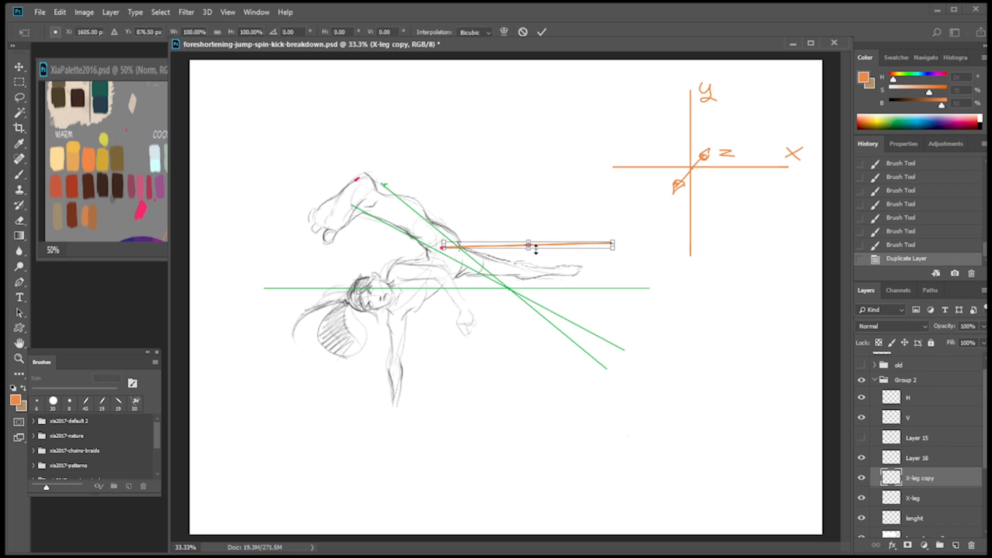
pyautogui.moveTo(606, 254); pyautogui.dragTo(638, 215)
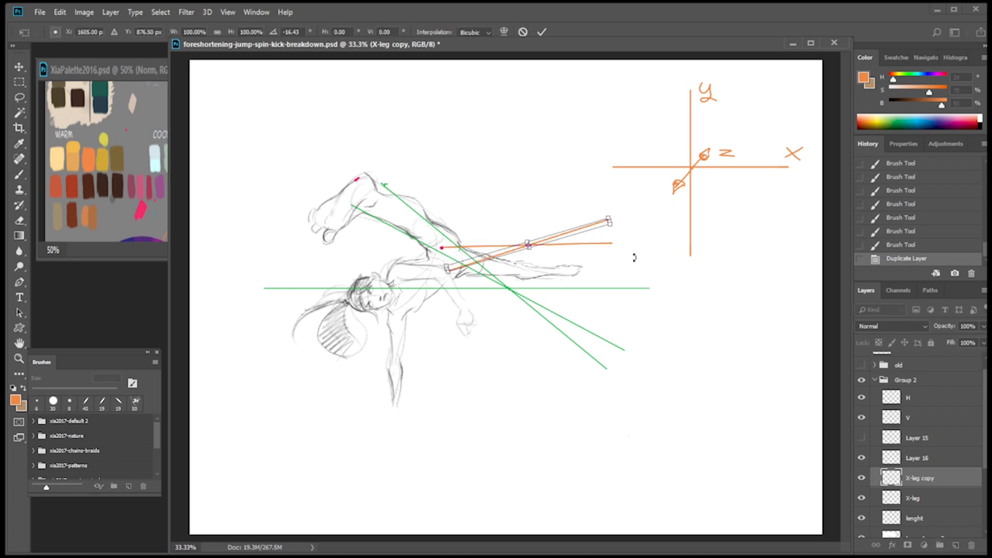
pyautogui.press('Return')
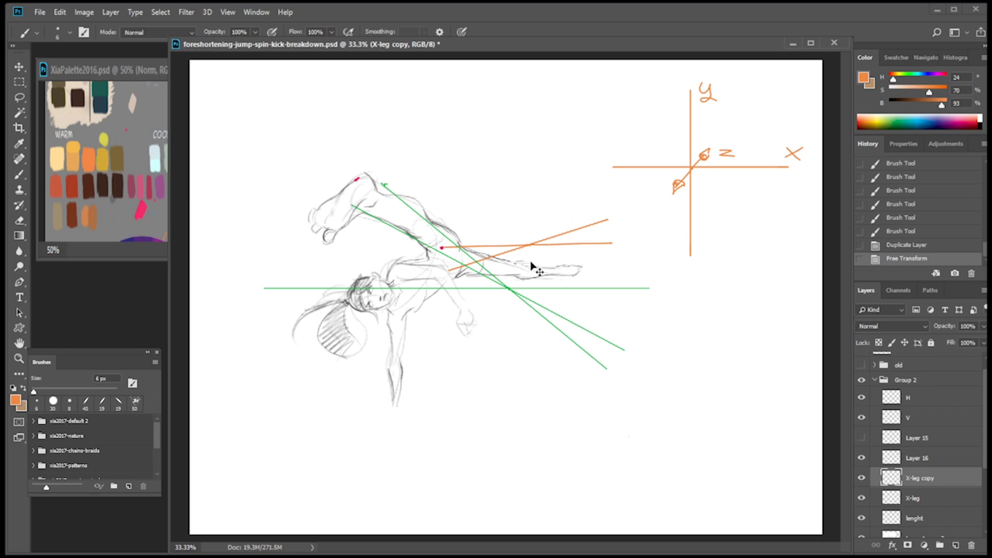
# Try rotating the copied orange line about -75° to stand upright on the red hip dot, and delete the X-leg copy layer.
pyautogui.hotkey('ctrl', 't')
pyautogui.moveTo(643, 211); pyautogui.dragTo(444, 107)
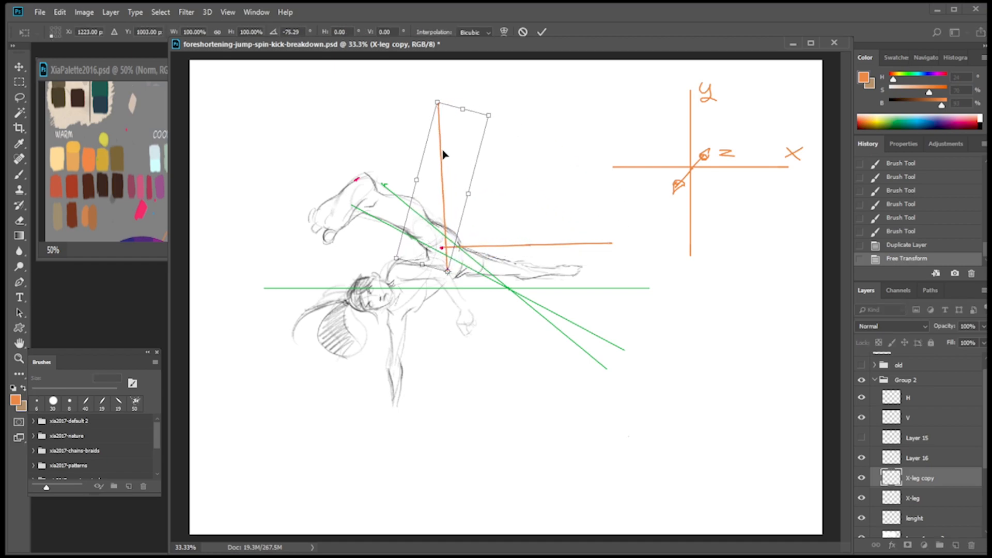
pyautogui.moveTo(459, 190); pyautogui.dragTo(452, 169)
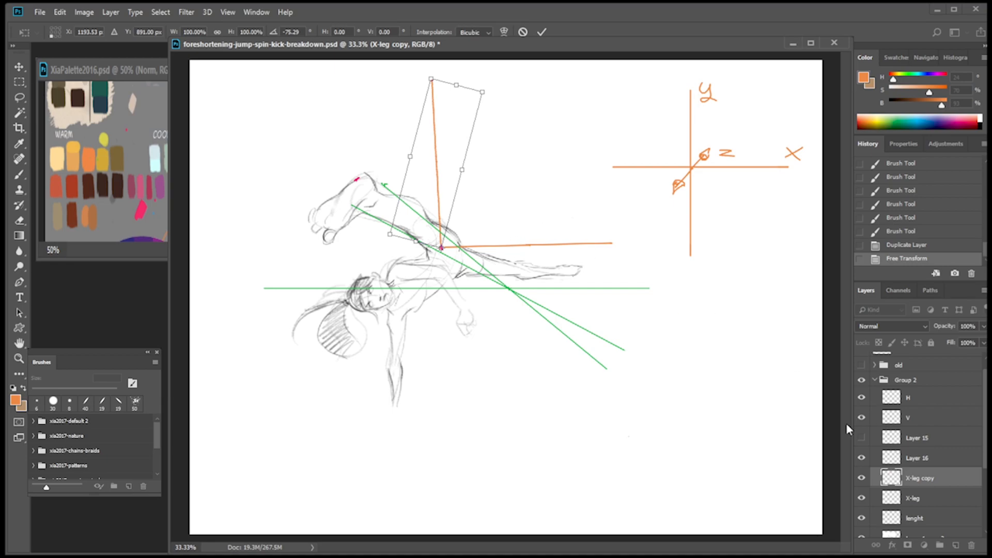
pyautogui.press('Return')
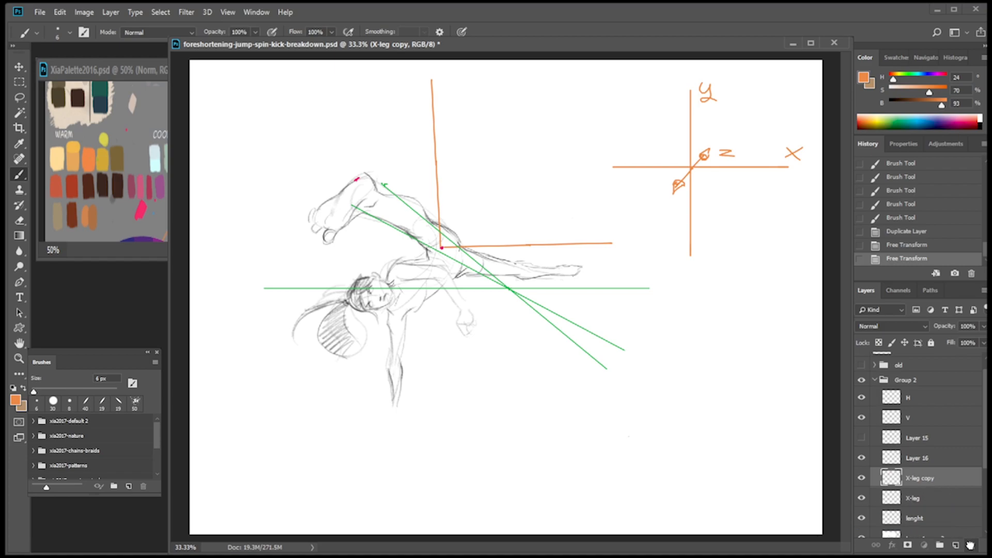
pyautogui.moveTo(970, 545); pyautogui.dragTo(970, 546)
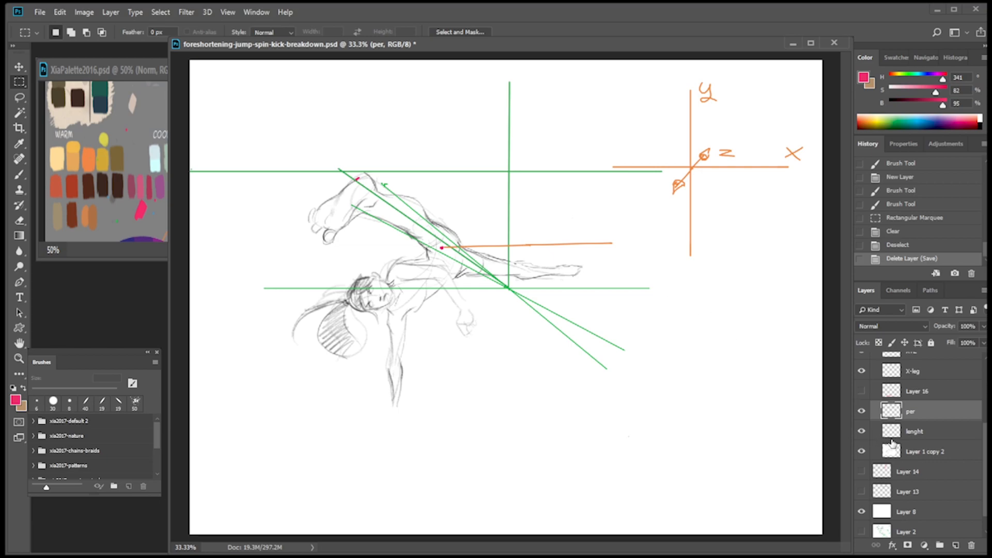
# Add a new layer above the per layer and draw a green horizontal line across the empty area below the figure.
pyautogui.click(955, 545)
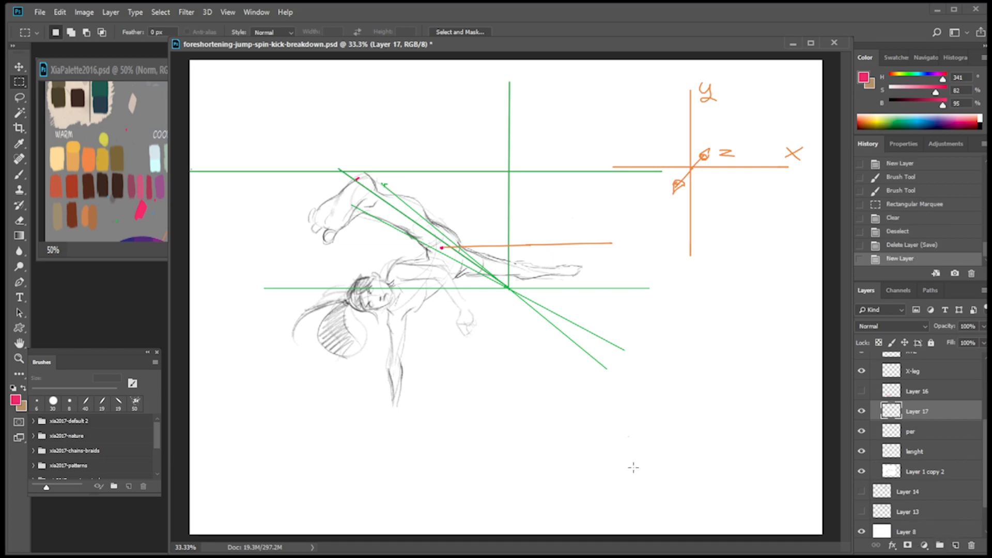
pyautogui.press('b')
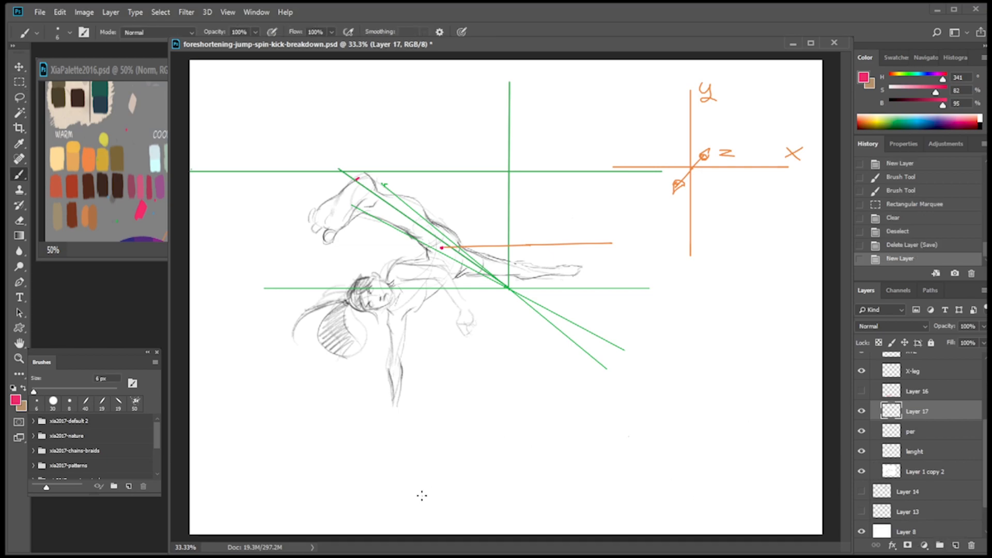
pyautogui.moveTo(361, 495); pyautogui.dragTo(827, 496)
pyautogui.hotkey('ctrl', 'z')
pyautogui.click(167, 254)
pyautogui.keyDown('alt'); pyautogui.click(187, 94); pyautogui.keyUp('alt')
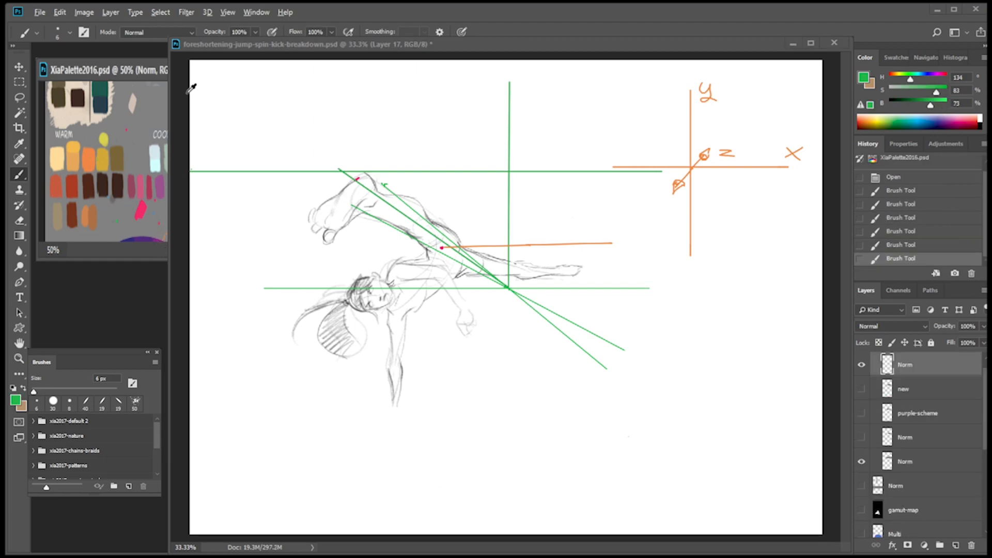
pyautogui.click(432, 475)
pyautogui.moveTo(316, 496); pyautogui.dragTo(671, 495)
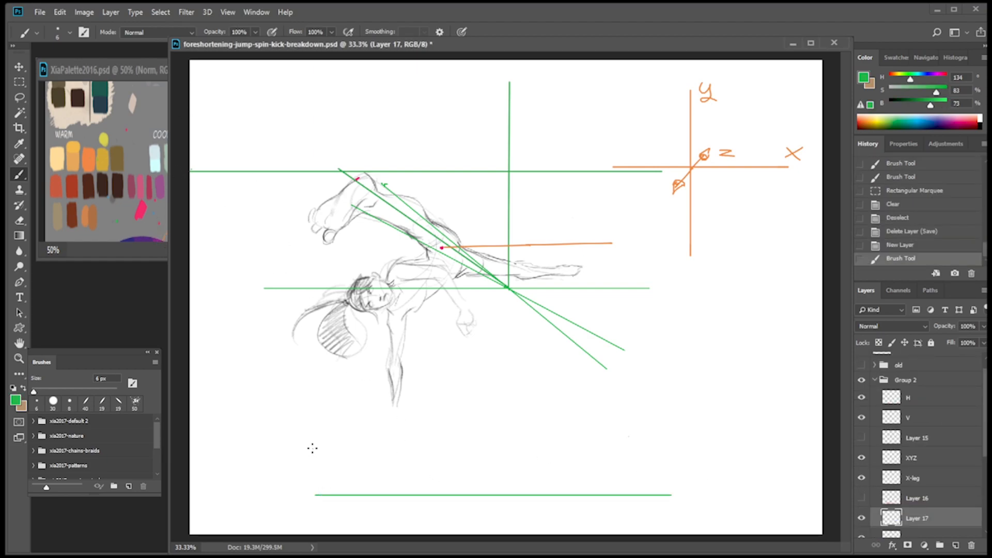
# Draw two rising green diagonals across the lower horizontal line on Layer 17, redoing strokes until the angles suit.
pyautogui.moveTo(341, 514); pyautogui.dragTo(495, 409)
pyautogui.hotkey('ctrl', 'z')
pyautogui.moveTo(329, 503); pyautogui.dragTo(565, 433)
pyautogui.hotkey('ctrl', 'z')
pyautogui.moveTo(344, 507); pyautogui.dragTo(526, 418)
pyautogui.moveTo(453, 513); pyautogui.dragTo(561, 434)
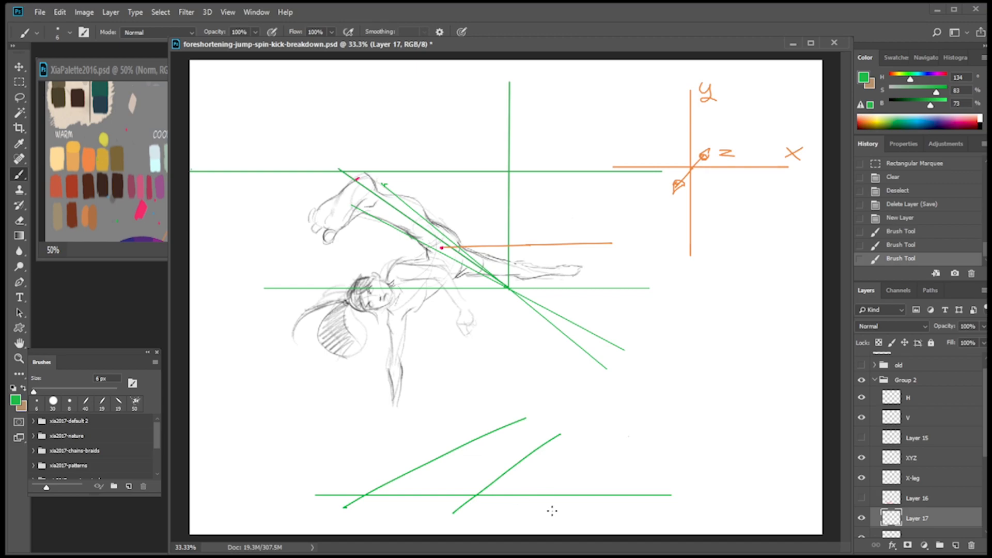
pyautogui.moveTo(501, 485); pyautogui.dragTo(572, 424)
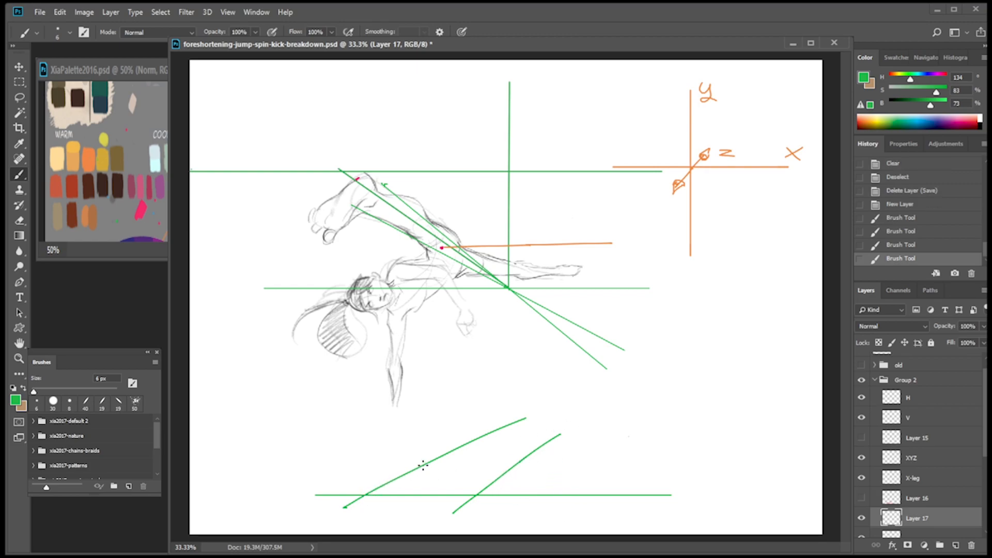
# Draw a second horizontal green line above the lower one and dot where both lines cross the left diagonal.
pyautogui.moveTo(388, 460); pyautogui.dragTo(657, 459)
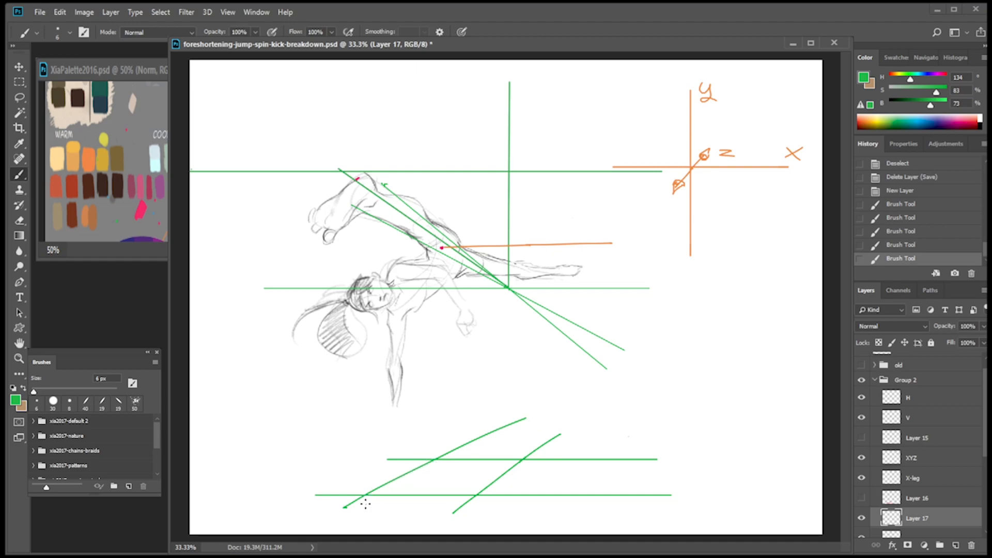
pyautogui.moveTo(362, 494); pyautogui.dragTo(433, 458)
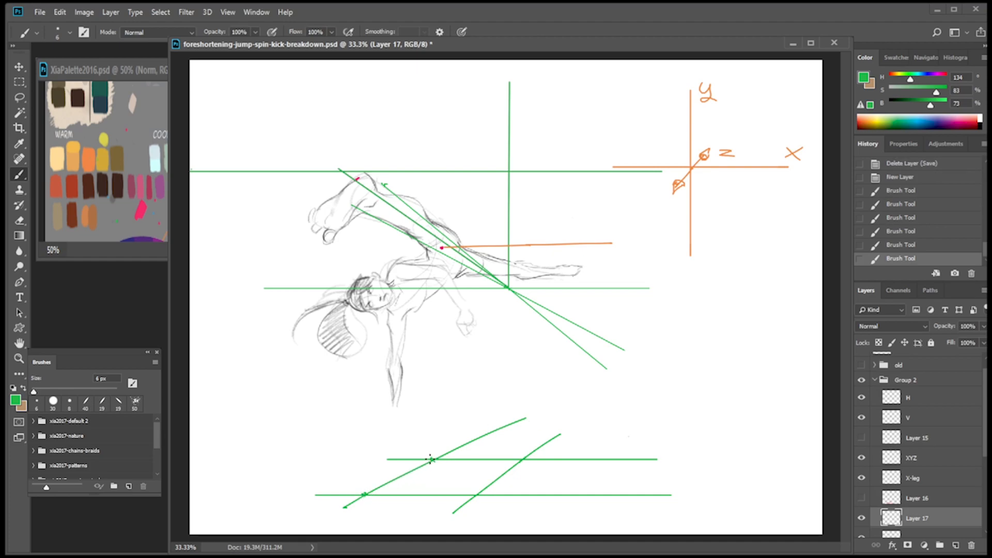
pyautogui.moveTo(365, 480); pyautogui.dragTo(373, 476)
pyautogui.click(921, 245)
pyautogui.click(928, 231)
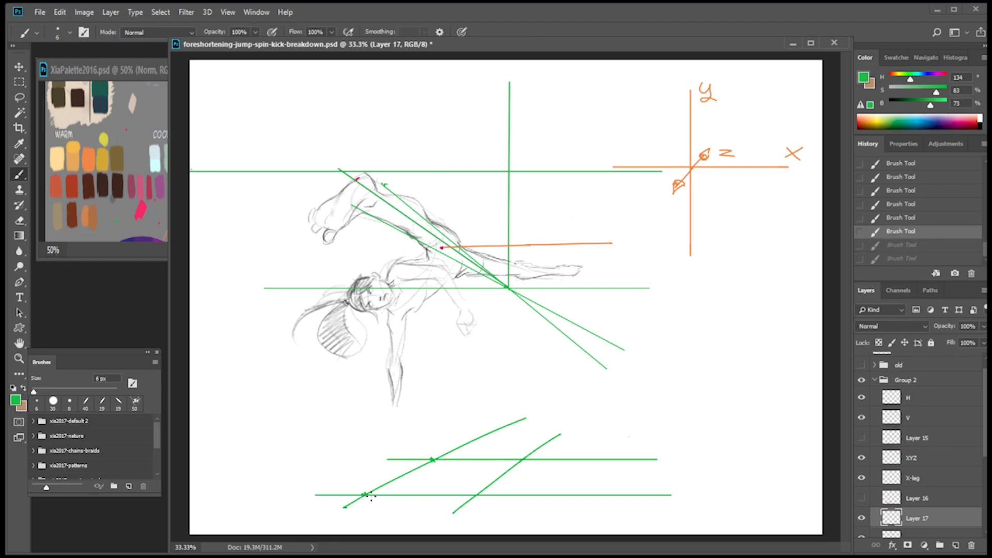
# Add a new layer and draw a short green horizontal measuring segment with end ticks just below the lower horizontal line.
pyautogui.moveTo(362, 492); pyautogui.dragTo(429, 462)
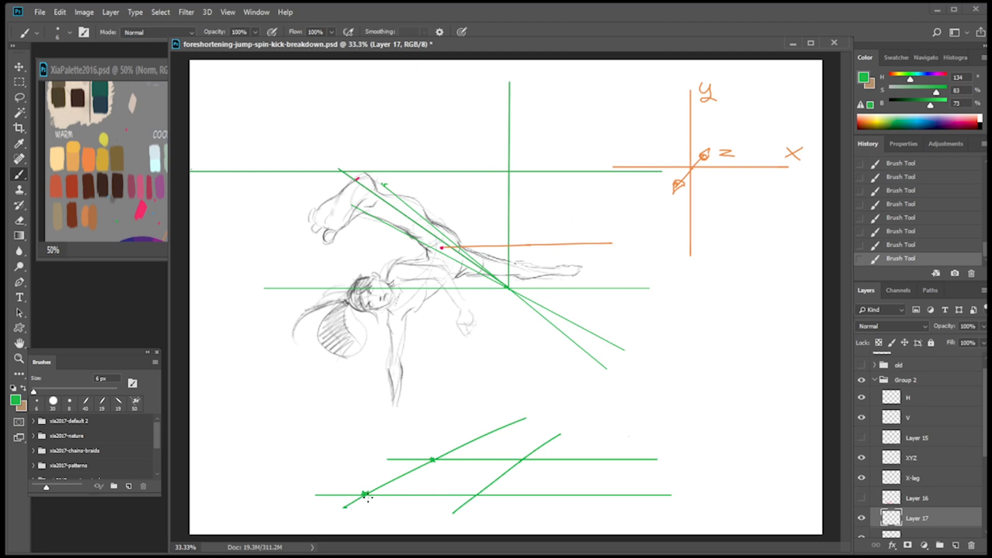
pyautogui.moveTo(363, 505); pyautogui.dragTo(484, 505)
pyautogui.hotkey('ctrl', 'z')
pyautogui.click(955, 545)
pyautogui.press('m')
pyautogui.moveTo(364, 504); pyautogui.dragTo(458, 506)
pyautogui.hotkey('ctrl', 'z')
pyautogui.press('b')
pyautogui.moveTo(364, 502); pyautogui.dragTo(473, 505)
pyautogui.moveTo(363, 504); pyautogui.dragTo(364, 501)
# Duplicate the green measuring segment end to end along the same line, doubling its span, and clear the selection.
pyautogui.press('m')
pyautogui.moveTo(479, 498); pyautogui.dragTo(335, 521)
pyautogui.moveTo(455, 510); pyautogui.dragTo(568, 513)
pyautogui.hotkey('ctrl', 'd')
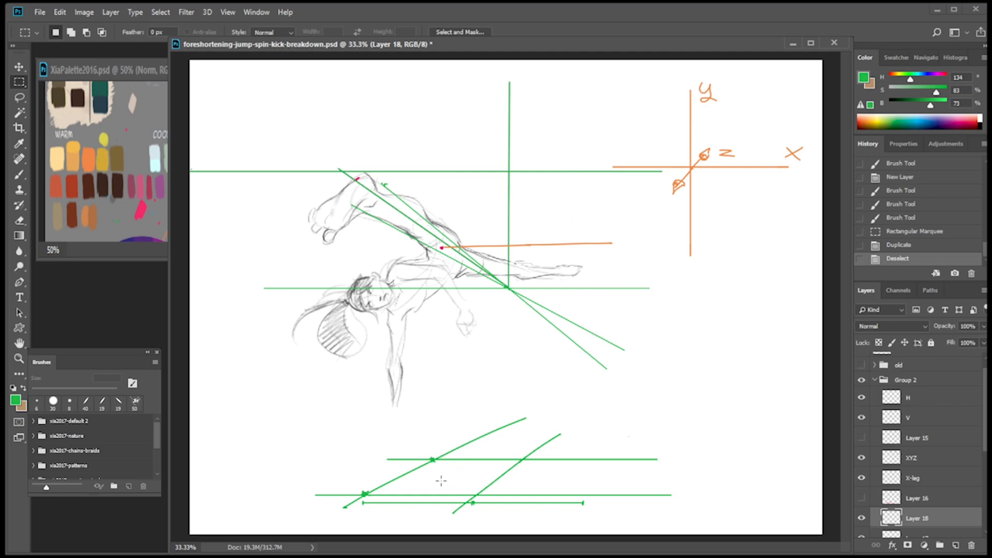
# Add another layer and draw two orange diagonals connecting the opposite corners of the lower green parallelogram.
pyautogui.click(956, 546)
pyautogui.press('b')
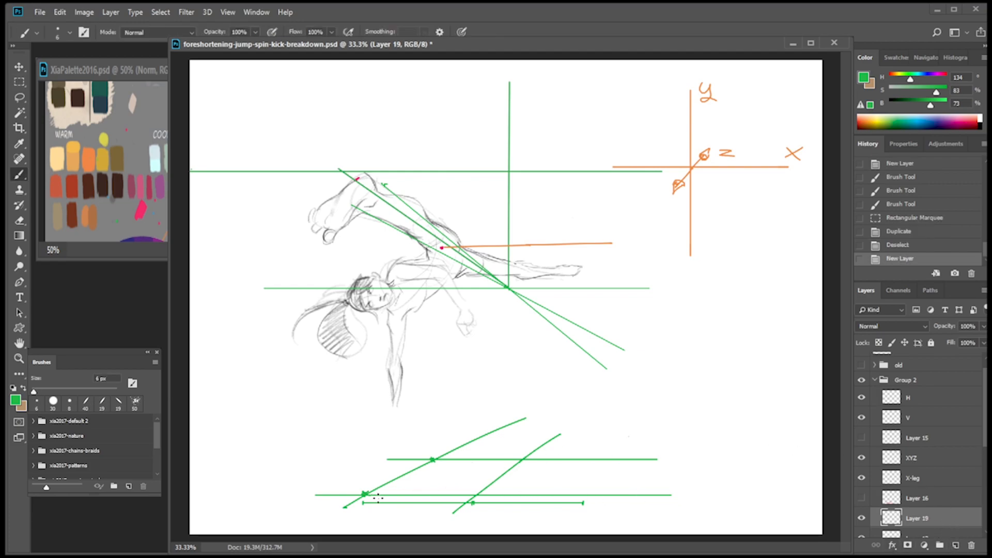
pyautogui.keyDown('alt'); pyautogui.click(92, 159); pyautogui.keyUp('alt')
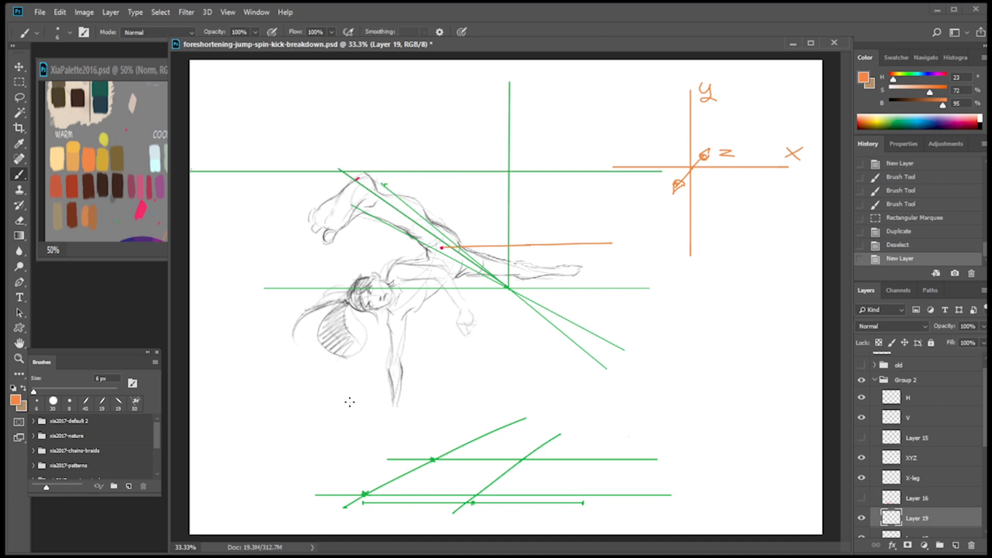
pyautogui.click(365, 494)
pyautogui.keyDown('shift'); pyautogui.click(518, 459); pyautogui.keyUp('shift')
pyautogui.hotkey('ctrl', 'z')
pyautogui.keyDown('shift'); pyautogui.click(522, 459); pyautogui.keyUp('shift')
pyautogui.click(476, 495)
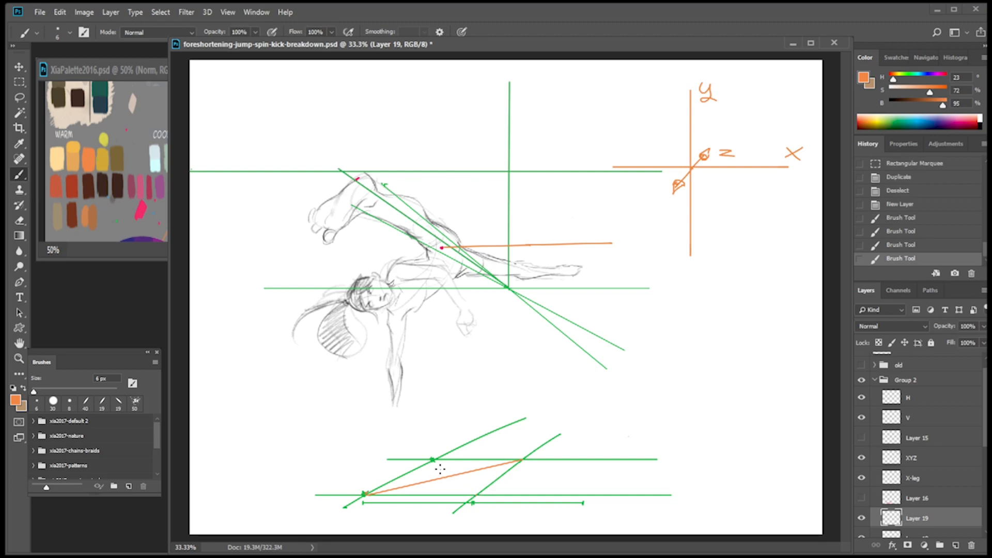
pyautogui.keyDown('shift'); pyautogui.click(433, 460); pyautogui.keyUp('shift')
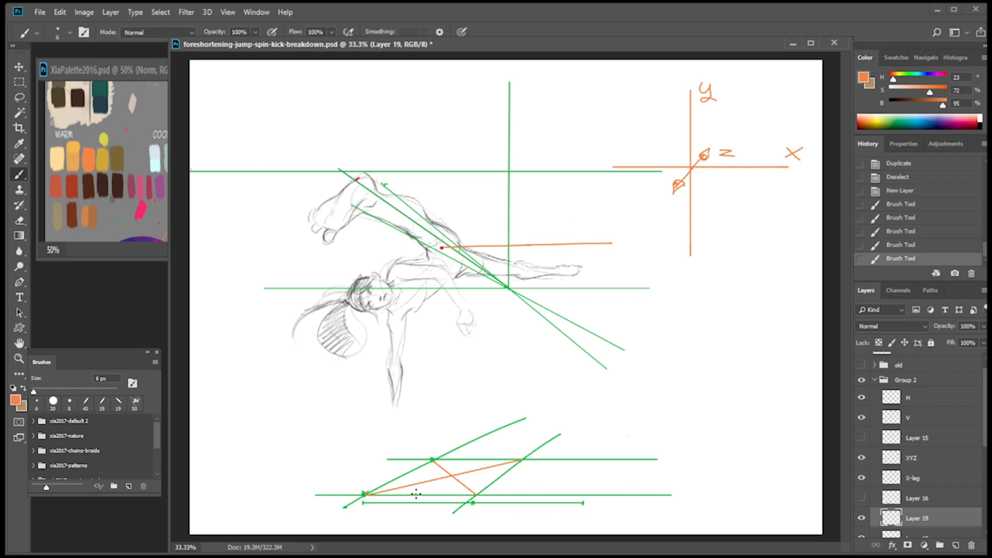
# Mark the lower edge's midpoint in orange, tick both receding sides, and draw a line from the midpoint through the diagonals' crossing.
pyautogui.moveTo(413, 492); pyautogui.dragTo(413, 498)
pyautogui.moveTo(522, 460); pyautogui.dragTo(531, 452)
pyautogui.moveTo(433, 459); pyautogui.dragTo(452, 449)
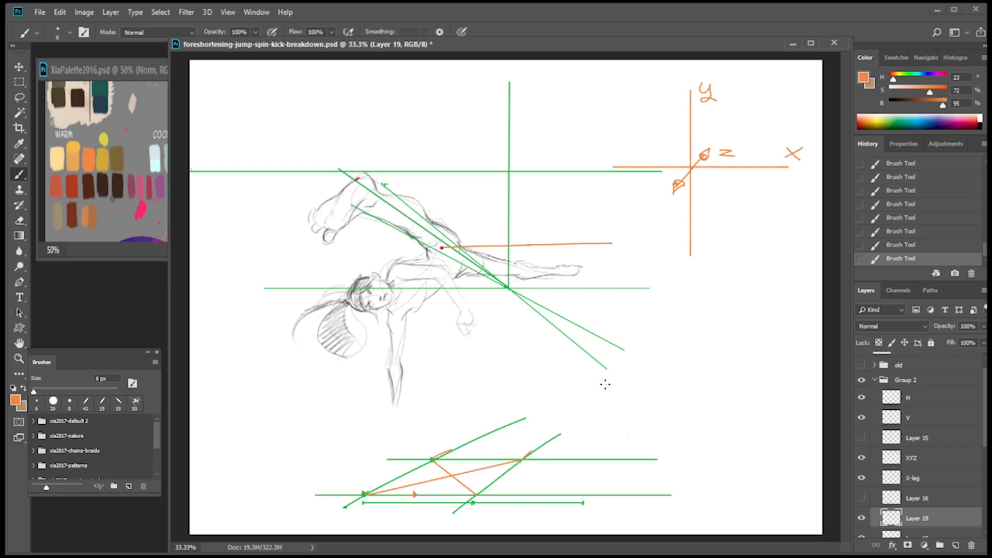
pyautogui.keyDown('shift'); pyautogui.click(563, 412); pyautogui.keyUp('shift')
# Write a pink letter A beside each of the two consecutive segments of the parallelogram's left diagonal side.
pyautogui.keyDown('alt'); pyautogui.click(141, 209); pyautogui.keyUp('alt')
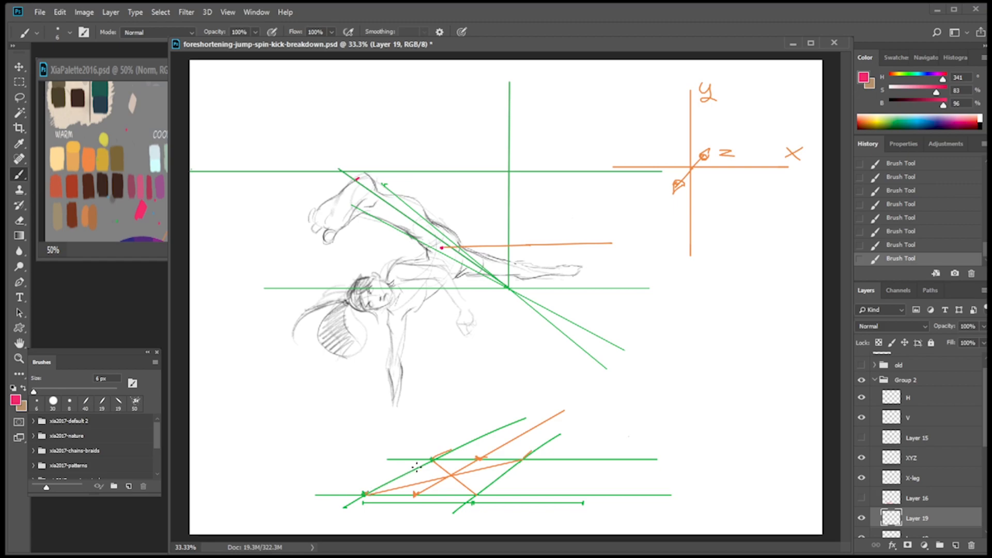
pyautogui.moveTo(366, 480)
pyautogui.mouseDown()
pyautogui.moveTo(370, 469)
pyautogui.moveTo(382, 475)
pyautogui.mouseUp()
pyautogui.moveTo(454, 443); pyautogui.dragTo(461, 439)
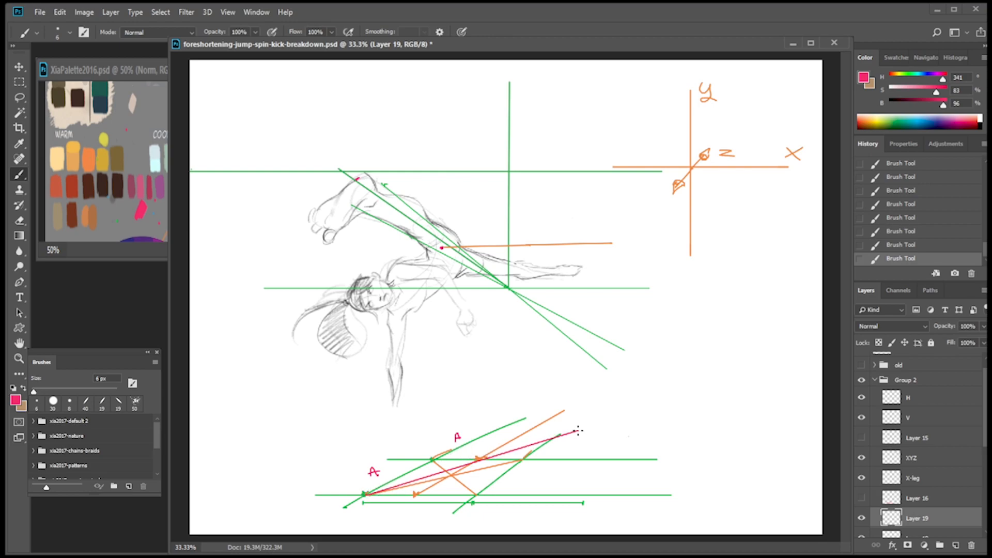
# On a new layer, draw a pink diagonal through the upper edge's midpoint and outline the second receding parallelogram in pink.
pyautogui.click(955, 547)
pyautogui.moveTo(364, 493); pyautogui.dragTo(374, 490)
pyautogui.keyDown('shift'); pyautogui.click(554, 436); pyautogui.keyUp('shift')
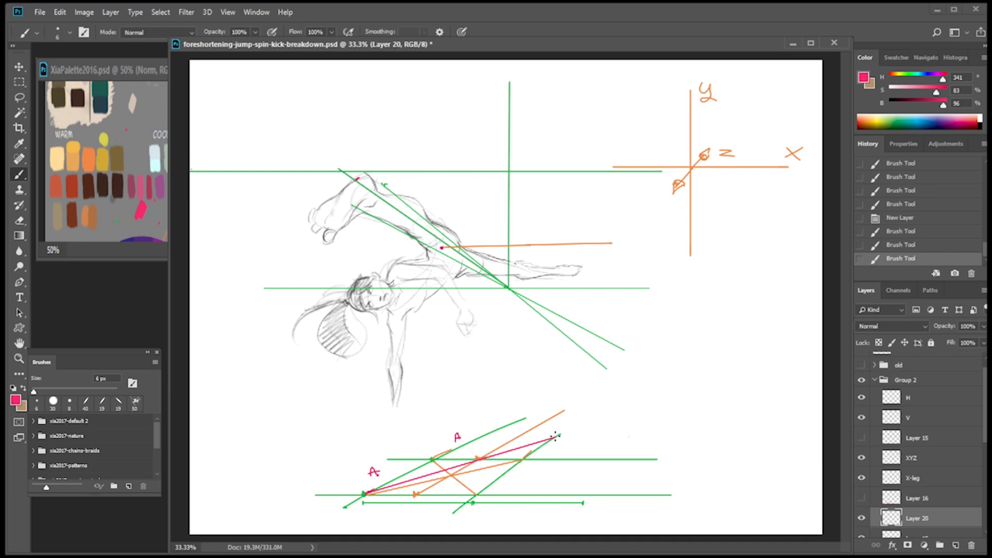
pyautogui.click(556, 437)
pyautogui.click(478, 464)
pyautogui.keyDown('shift'); pyautogui.click(479, 440); pyautogui.keyUp('shift')
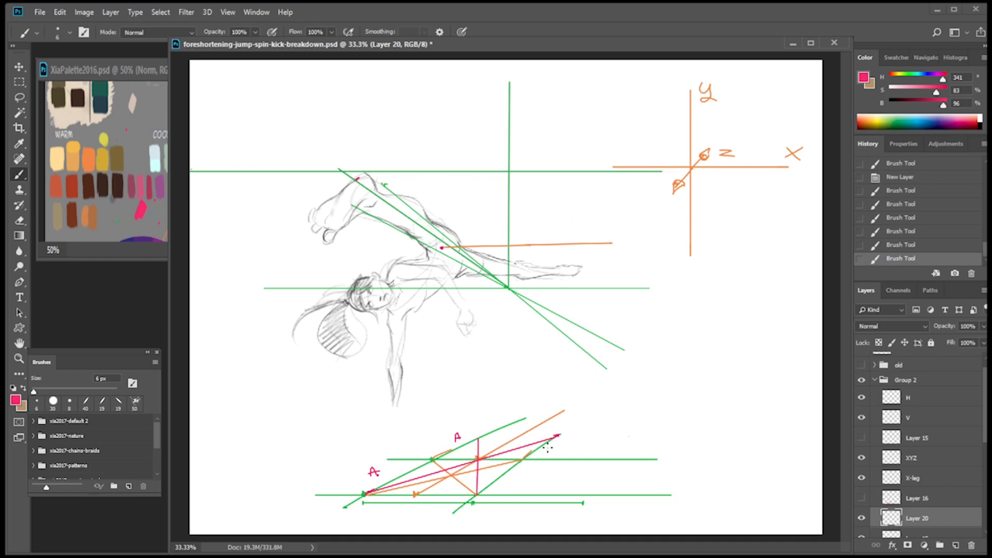
pyautogui.keyDown('shift'); pyautogui.click(558, 435); pyautogui.keyUp('shift')
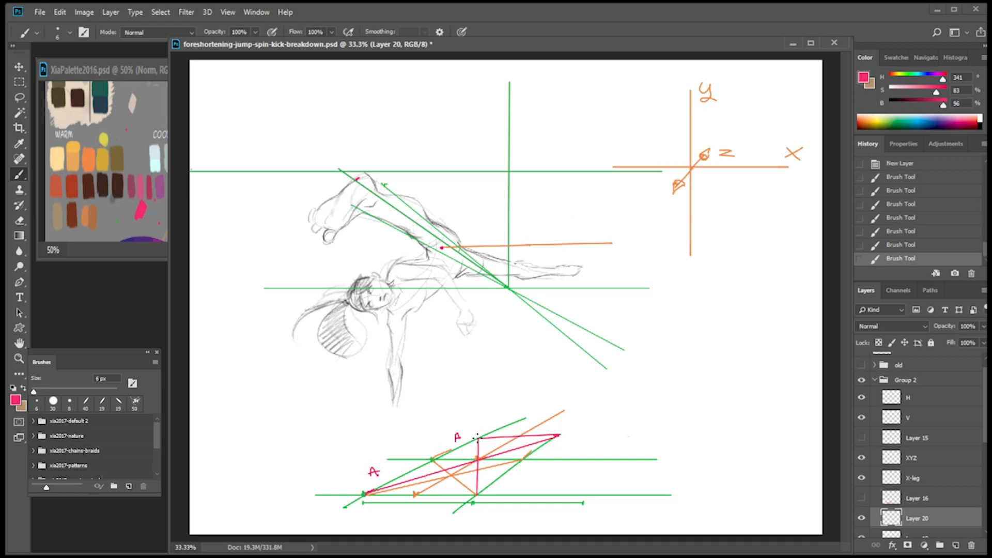
pyautogui.moveTo(435, 459)
pyautogui.mouseDown()
pyautogui.moveTo(478, 437)
pyautogui.moveTo(438, 458)
pyautogui.mouseUp()
# Add a new layer above XYZ and try several pink horizontal strokes through the raised knee.
pyautogui.scroll(-1, 986, 429)
pyautogui.click(937, 446)
pyautogui.click(957, 547)
pyautogui.moveTo(313, 186); pyautogui.dragTo(399, 176)
pyautogui.hotkey('ctrl', 'z')
pyautogui.moveTo(319, 184); pyautogui.dragTo(421, 184)
pyautogui.hotkey('ctrl', 'z')
pyautogui.moveTo(312, 181); pyautogui.dragTo(423, 181)
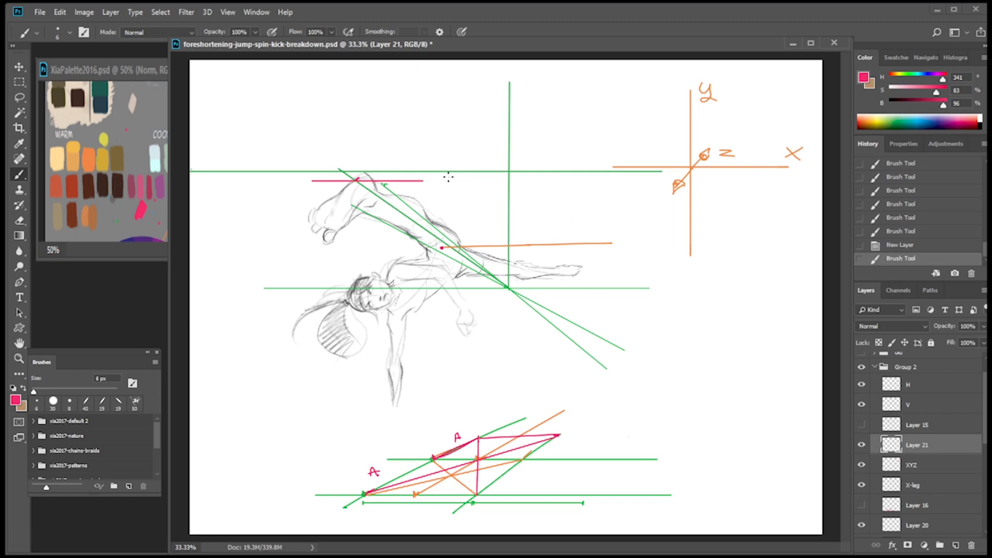
pyautogui.hotkey('ctrl', 'z')
pyautogui.click(322, 176)
pyautogui.keyDown('shift'); pyautogui.click(420, 177); pyautogui.keyUp('shift')
pyautogui.hotkey('ctrl', 'z')
# Mark the knee and hip points in pink and draw a pink horizontal segment over the upper green line through the knee mark.
pyautogui.moveTo(345, 171)
pyautogui.mouseDown()
pyautogui.moveTo(339, 177)
pyautogui.moveTo(348, 167)
pyautogui.mouseUp()
pyautogui.moveTo(443, 247); pyautogui.dragTo(450, 246)
pyautogui.moveTo(312, 170); pyautogui.dragTo(410, 170)
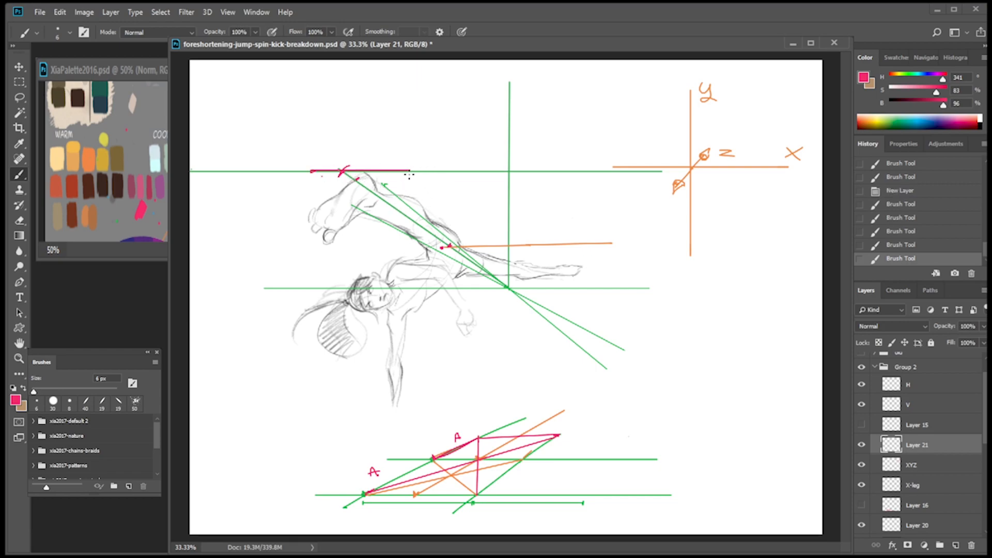
# Draw pink construction lines from the horizontal segment's right end, midpoint and knee mark toward the hip and vanishing point.
pyautogui.moveTo(410, 176); pyautogui.dragTo(509, 287)
pyautogui.click(312, 172)
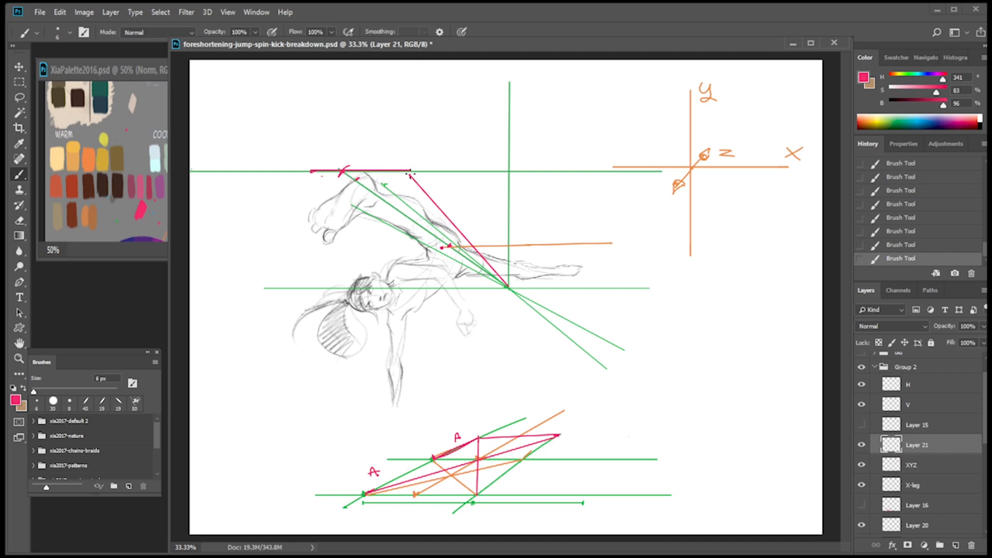
pyautogui.keyDown('shift'); pyautogui.click(449, 248); pyautogui.keyUp('shift')
pyautogui.keyDown('shift'); pyautogui.click(468, 243); pyautogui.keyUp('shift')
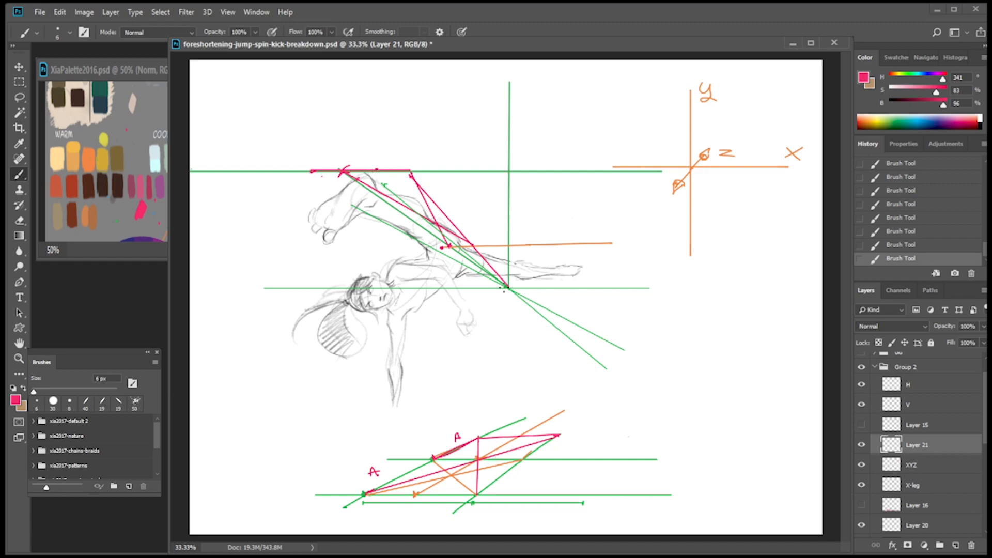
pyautogui.keyDown('shift'); pyautogui.click(508, 288); pyautogui.keyUp('shift')
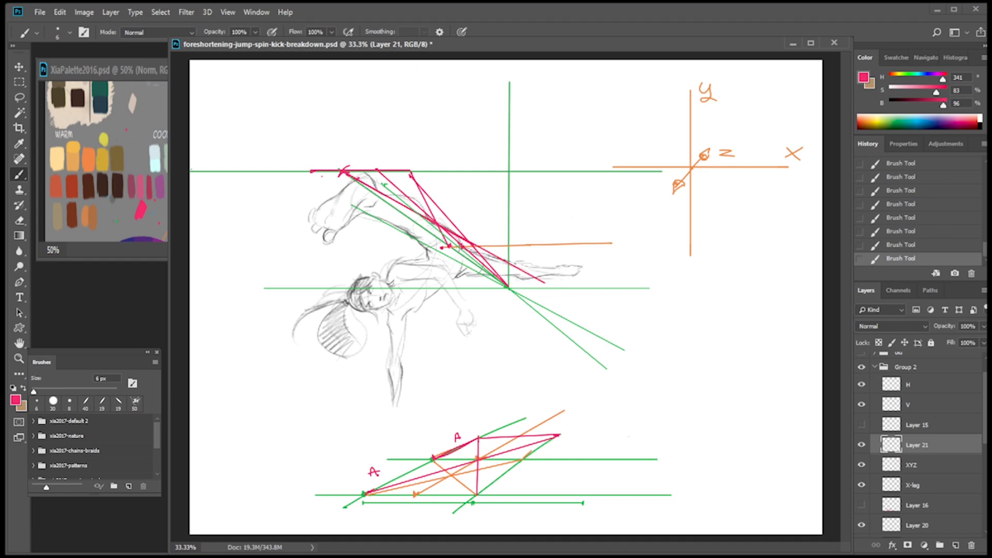
# Add a new layer and set the brush colour to a bright blue with H 203, S 79 and B 82.
pyautogui.click(956, 546)
pyautogui.click(124, 223)
pyautogui.keyDown('alt'); pyautogui.click(117, 222); pyautogui.keyUp('alt')
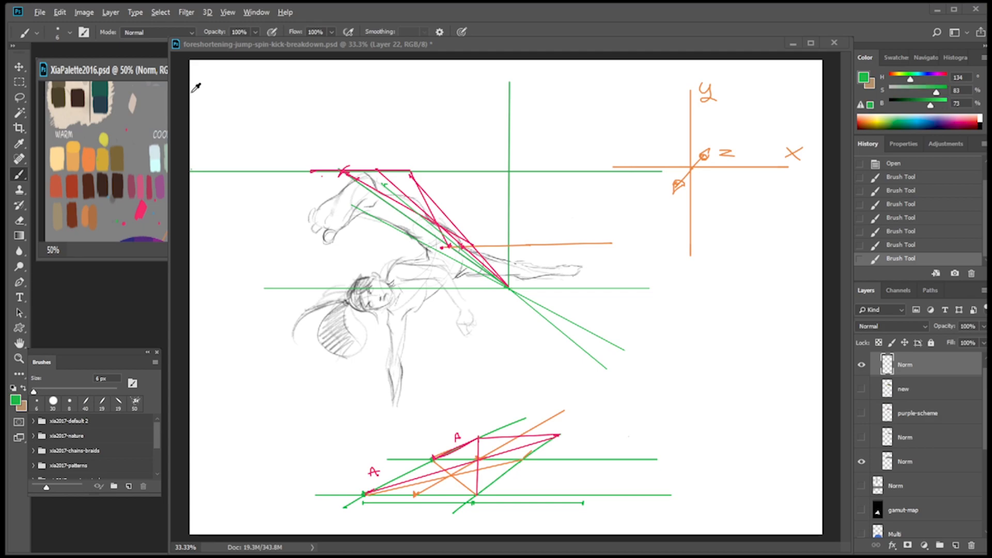
pyautogui.keyDown('alt'); pyautogui.click(177, 118); pyautogui.keyUp('alt')
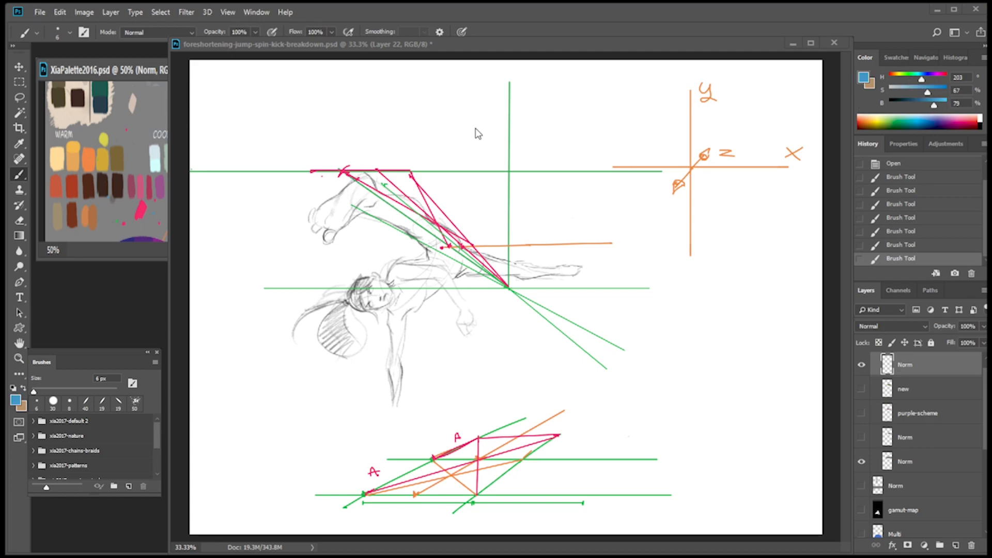
pyautogui.moveTo(933, 106); pyautogui.dragTo(937, 103)
pyautogui.click(934, 91)
# Draw a straight blue line from the knee mark down past the hip to the extended leg, redoing the first attempt.
pyautogui.click(345, 175)
pyautogui.click(345, 171)
pyautogui.keyDown('shift'); pyautogui.click(544, 282); pyautogui.keyUp('shift')
pyautogui.hotkey('ctrl', 'z')
pyautogui.click(345, 171)
pyautogui.keyDown('shift'); pyautogui.click(533, 278); pyautogui.keyUp('shift')
# Rotate the blue line about 3° clockwise around its end at the knee mark.
pyautogui.hotkey('ctrl', '+')
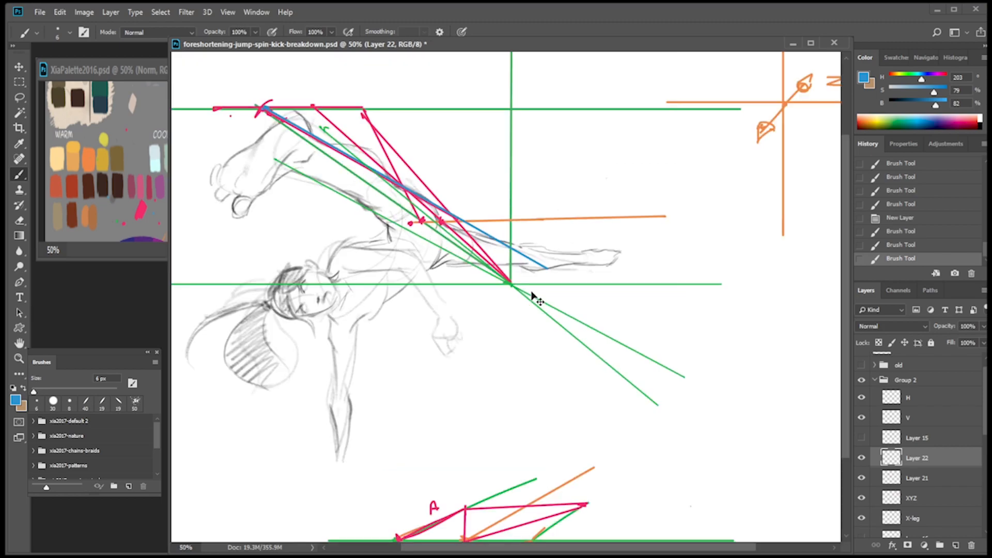
pyautogui.hotkey('ctrl', 't')
pyautogui.moveTo(405, 187); pyautogui.dragTo(260, 110)
pyautogui.moveTo(672, 239); pyautogui.dragTo(675, 267)
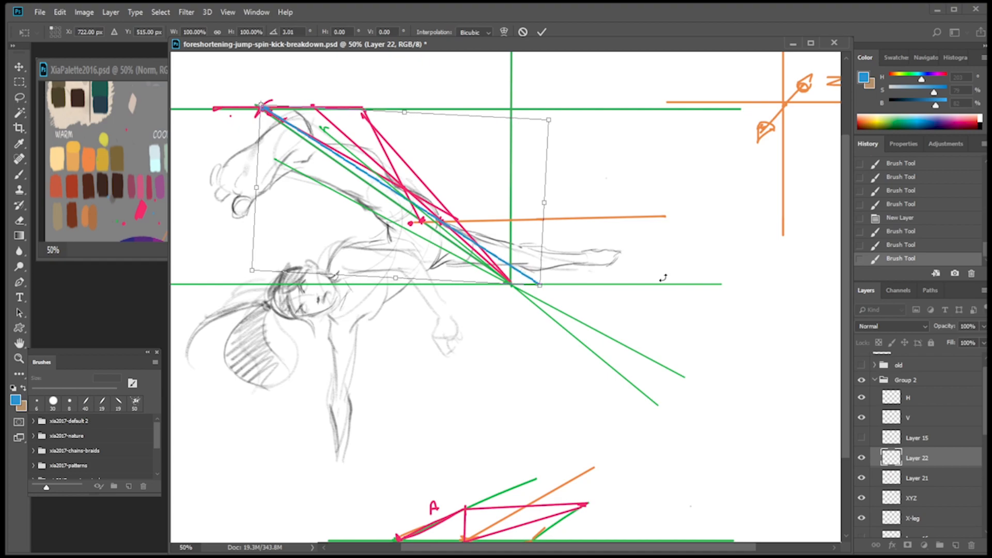
pyautogui.press('Return')
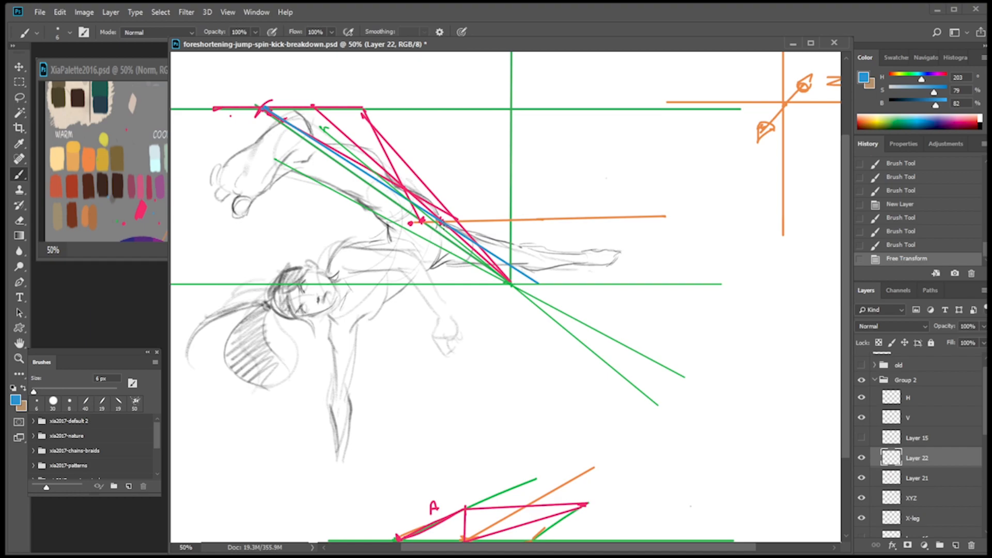
# Dot in orange where the blue line crosses the orange horizontal line and the rightmost pink vanishing line.
pyautogui.keyDown('alt'); pyautogui.click(92, 155); pyautogui.keyUp('alt')
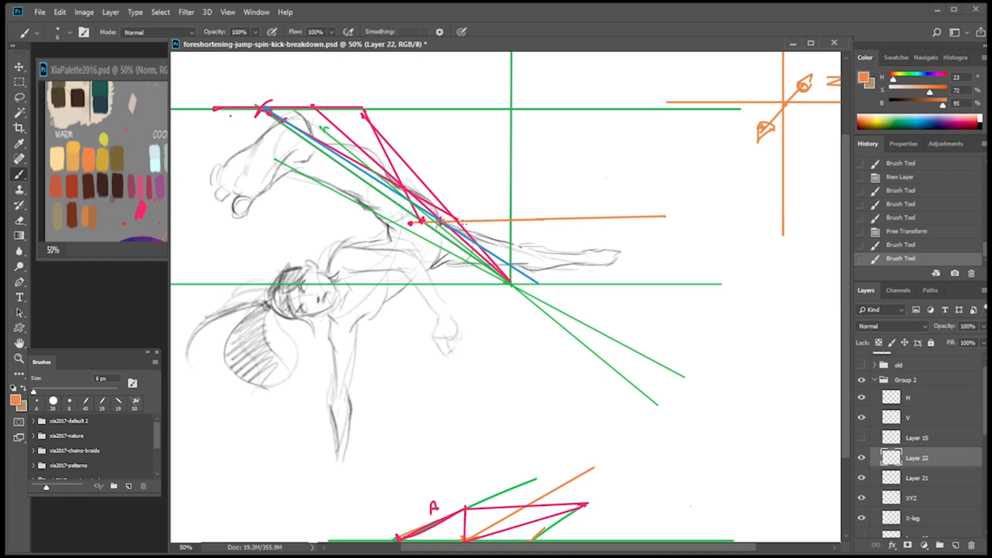
pyautogui.click(440, 222)
pyautogui.hotkey('ctrl', 'z')
pyautogui.click(441, 222)
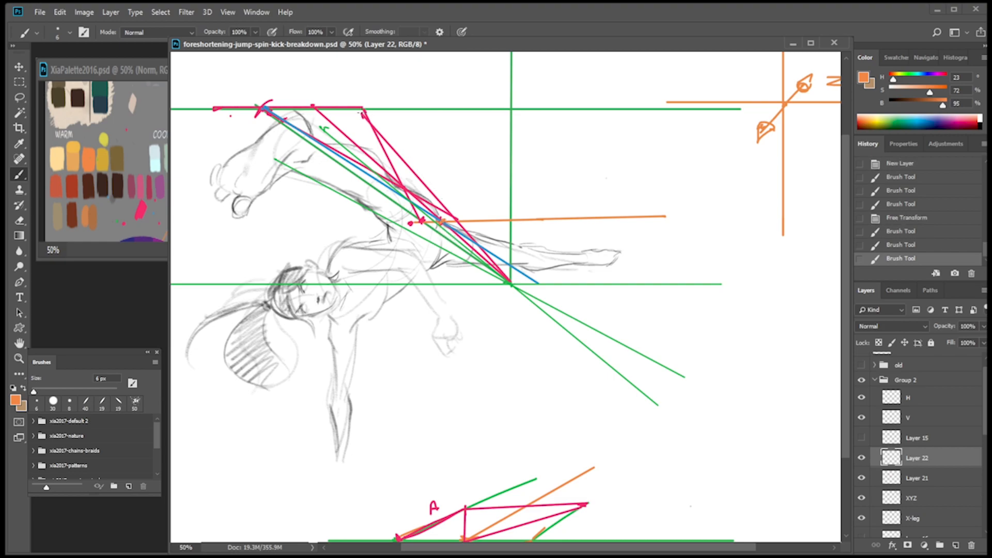
pyautogui.click(479, 246)
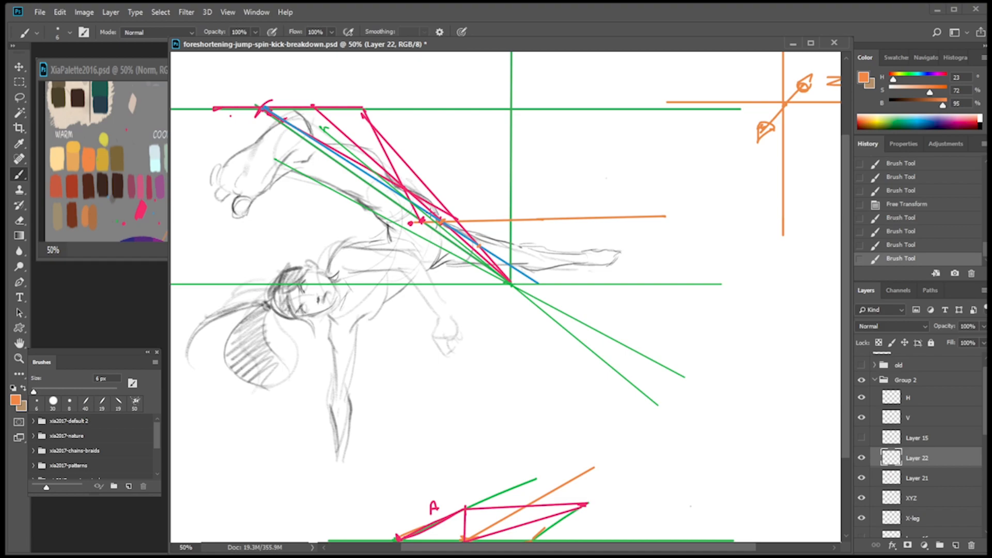
pyautogui.moveTo(626, 131); pyautogui.dragTo(716, 168)
pyautogui.hotkey('ctrl', 'z')
pyautogui.click(479, 247)
# Add a new layer and sketch the foreshortened far leg in dark brown, starting at the orange hip dot.
pyautogui.click(956, 546)
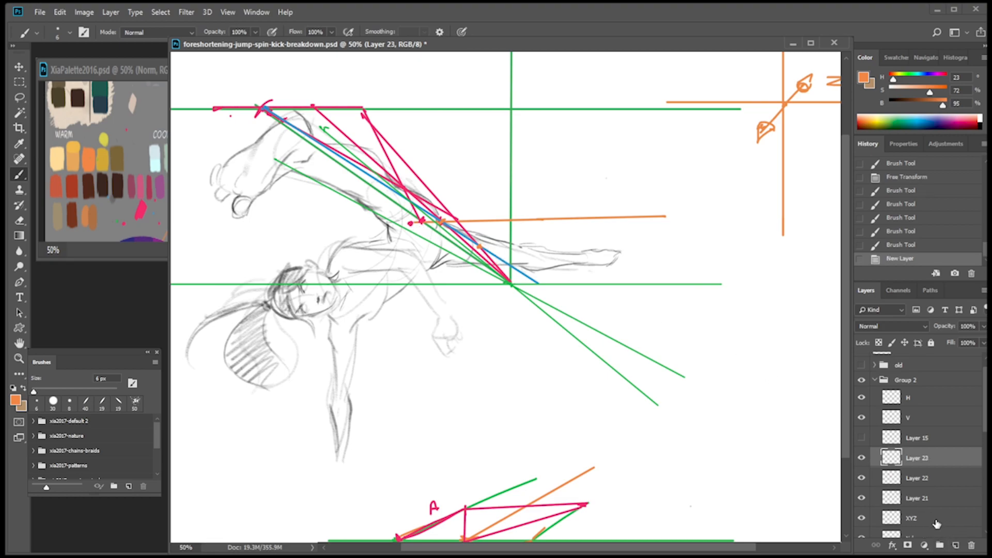
pyautogui.keyDown('alt'); pyautogui.click(63, 92); pyautogui.keyUp('alt')
pyautogui.moveTo(490, 250); pyautogui.dragTo(500, 284)
pyautogui.hotkey('ctrl', 'z')
pyautogui.moveTo(489, 252); pyautogui.dragTo(496, 268)
pyautogui.hotkey('ctrl', 'z')
pyautogui.moveTo(443, 222)
pyautogui.mouseDown()
pyautogui.moveTo(490, 246)
pyautogui.moveTo(445, 258)
pyautogui.moveTo(477, 244)
pyautogui.moveTo(501, 254)
pyautogui.mouseUp()
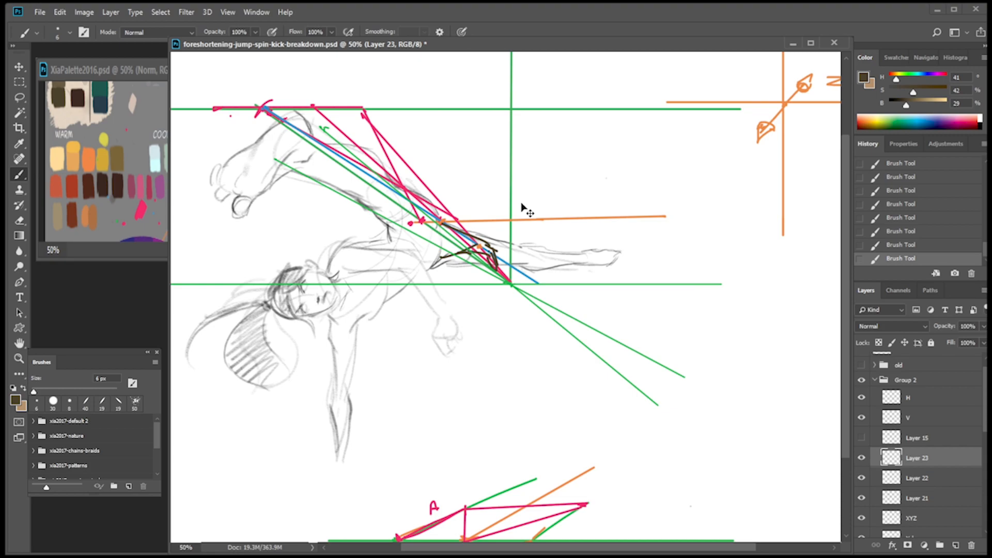
# Hide the construction layers from Layer 22 down to Layer 18, keeping XYZ and X-leg visible.
pyautogui.hotkey('ctrl', '-')
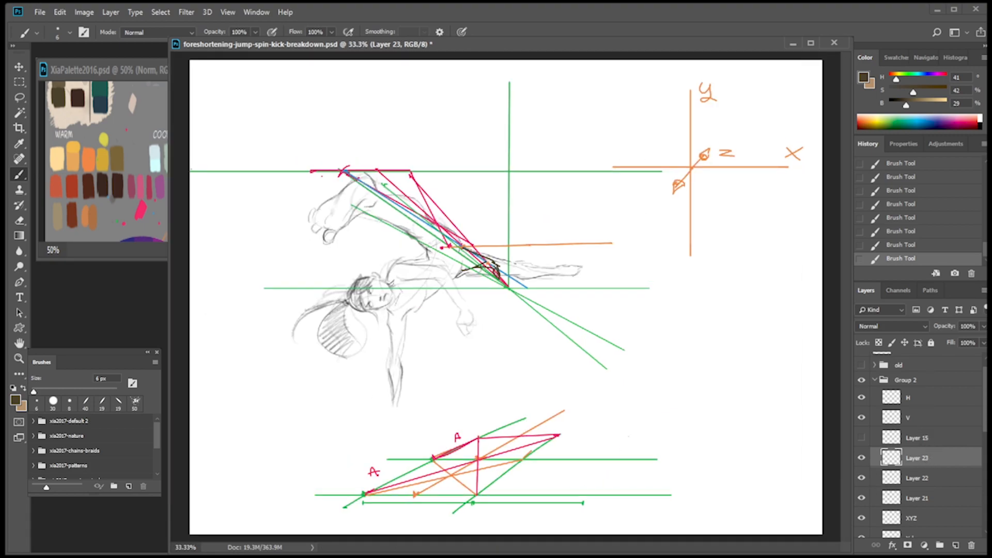
pyautogui.scroll(-3, 870, 489)
pyautogui.moveTo(862, 388); pyautogui.dragTo(862, 538)
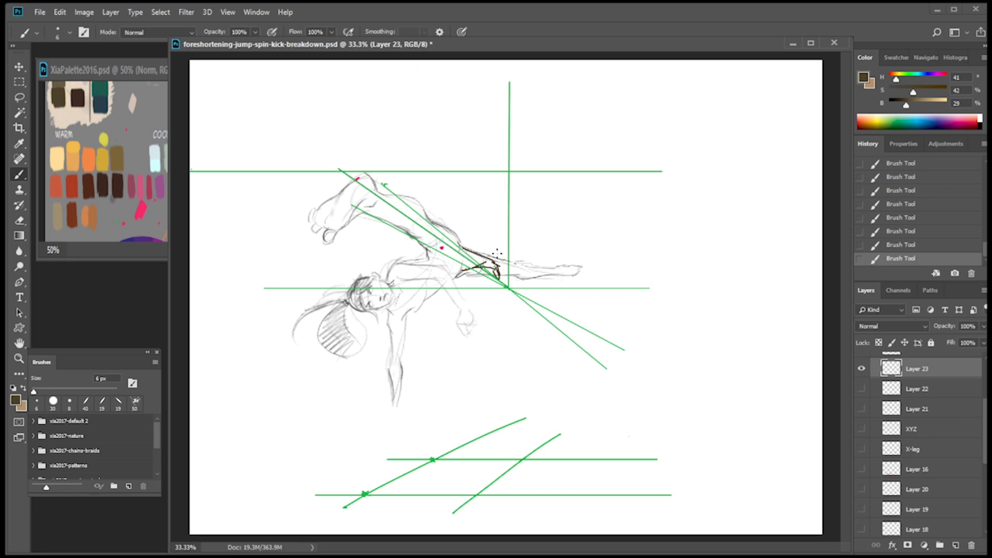
pyautogui.click(861, 429)
pyautogui.click(862, 433)
pyautogui.click(862, 447)
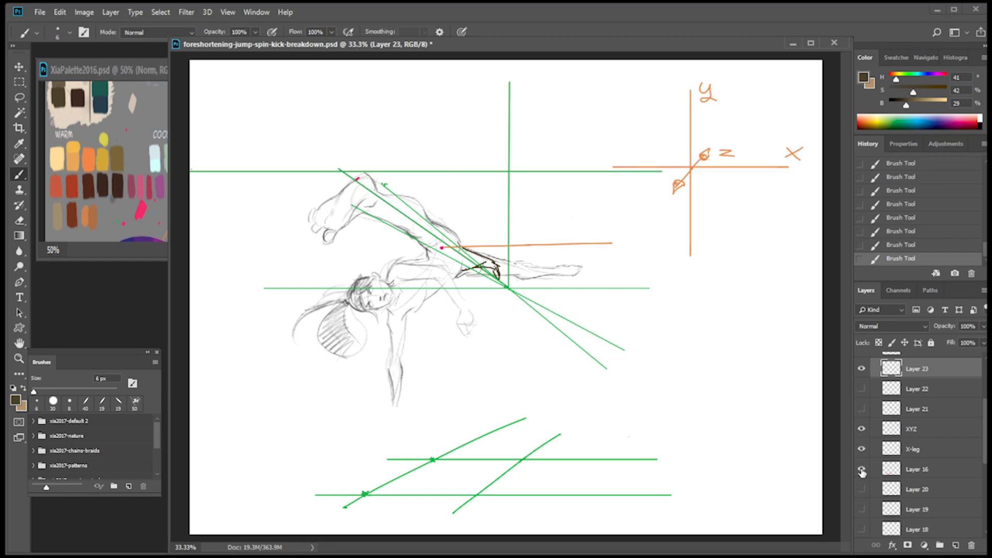
pyautogui.click(862, 469)
pyautogui.click(862, 469)
# Add a new layer above XYZ and dab pink marks on the upper green horizontal line, to the right of the knee.
pyautogui.click(951, 437)
pyautogui.click(956, 545)
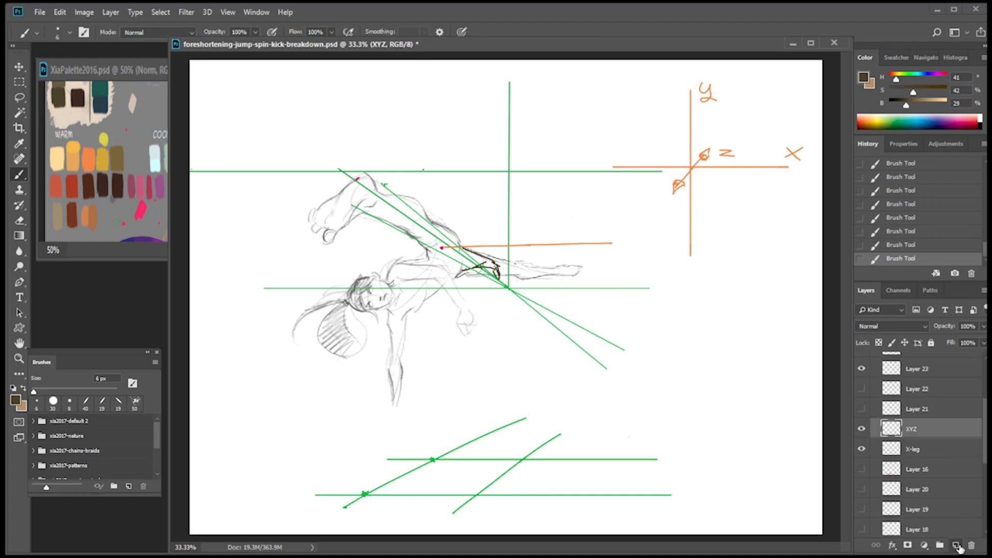
pyautogui.keyDown('alt'); pyautogui.click(141, 210); pyautogui.keyUp('alt')
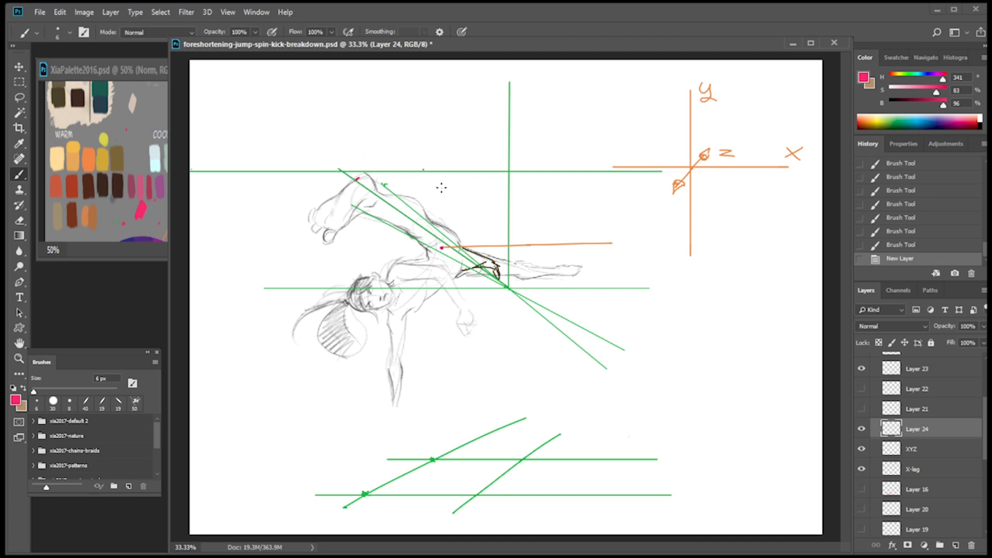
pyautogui.click(445, 172)
pyautogui.moveTo(424, 167); pyautogui.dragTo(426, 170)
# Show Layers 20, 16 and 21 again, leaving Layer 19 hidden, and enlarge the view around the hip.
pyautogui.click(862, 528)
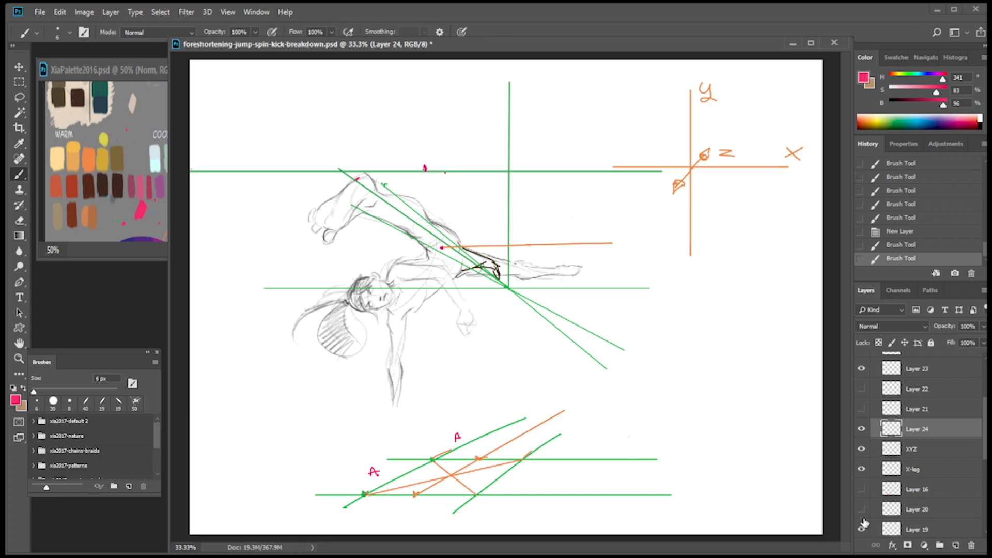
pyautogui.click(862, 528)
pyautogui.click(862, 509)
pyautogui.click(862, 489)
pyautogui.click(862, 489)
pyautogui.click(862, 489)
pyautogui.click(862, 409)
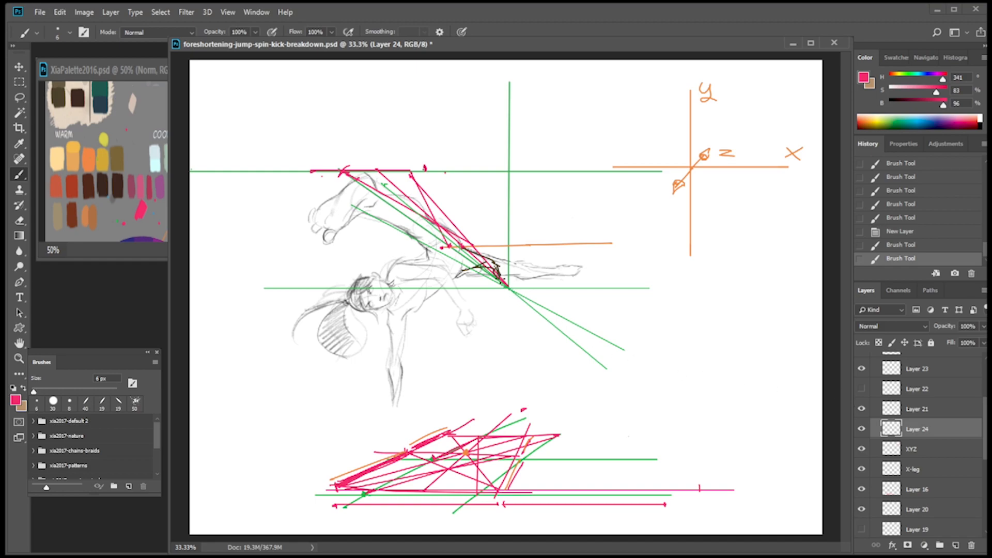
pyautogui.hotkey('ctrl', '+')
pyautogui.hotkey('ctrl', '+')
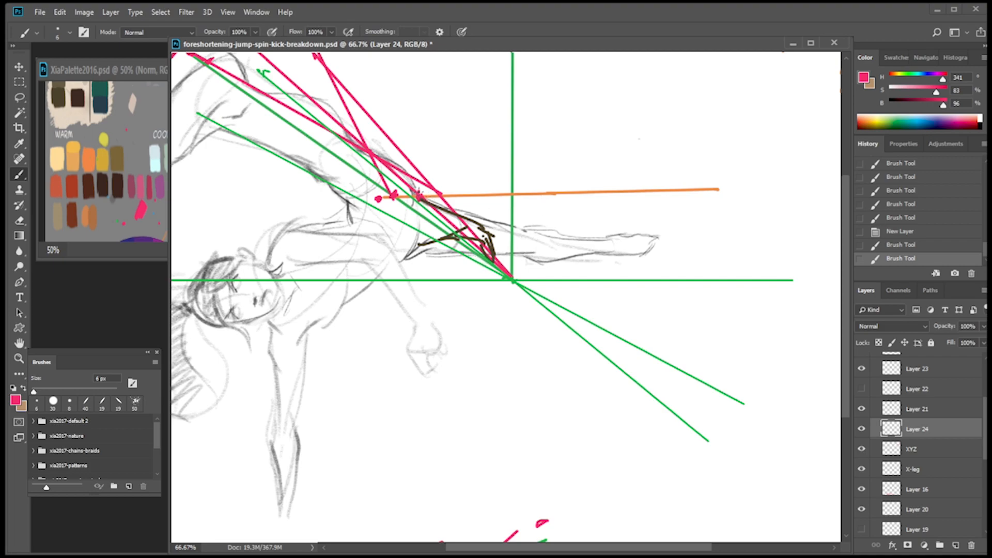
# Show Layer 22 and erase the part of its blue line beyond the orange dot at the leg's end.
pyautogui.click(862, 389)
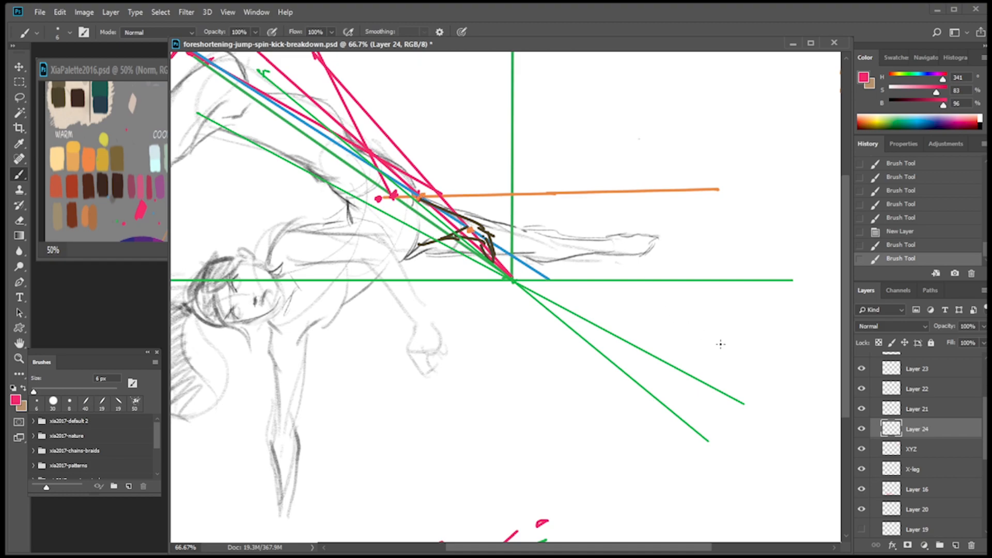
pyautogui.click(861, 388)
pyautogui.click(862, 389)
pyautogui.click(862, 389)
pyautogui.click(862, 388)
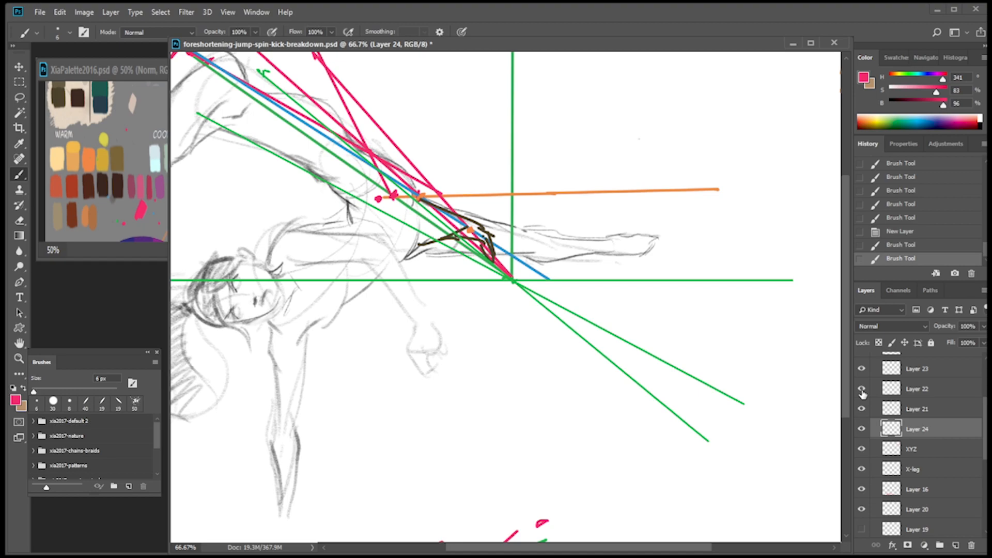
pyautogui.click(902, 396)
pyautogui.press('e')
pyautogui.moveTo(484, 229)
pyautogui.mouseDown()
pyautogui.moveTo(549, 243)
pyautogui.moveTo(528, 275)
pyautogui.moveTo(556, 289)
pyautogui.moveTo(529, 235)
pyautogui.moveTo(471, 245)
pyautogui.moveTo(553, 255)
pyautogui.moveTo(518, 292)
pyautogui.moveTo(543, 292)
pyautogui.mouseUp()
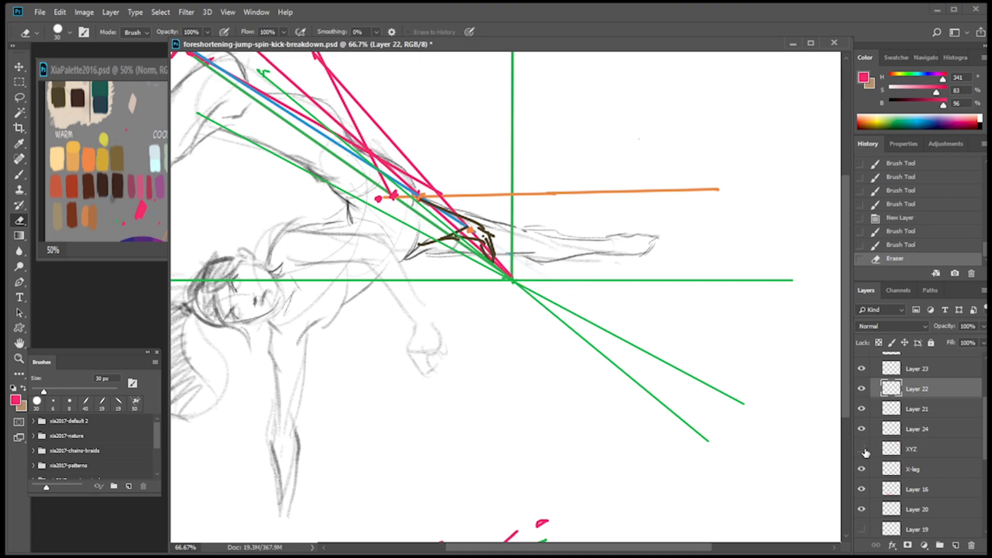
# On the XYZ layer, draw a thin green horizontal line through the lower orange dot, extending across the straight leg.
pyautogui.click(862, 470)
pyautogui.click(862, 472)
pyautogui.click(862, 490)
pyautogui.click(862, 490)
pyautogui.click(909, 447)
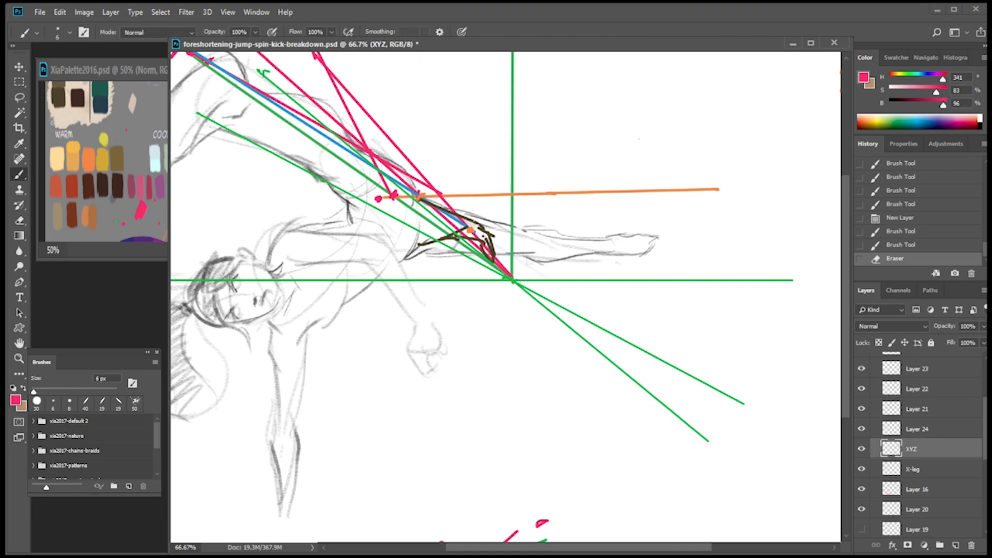
pyautogui.moveTo(472, 233); pyautogui.dragTo(719, 231)
pyautogui.hotkey('ctrl', 'z')
pyautogui.click(118, 221)
pyautogui.keyDown('alt'); pyautogui.click(198, 113); pyautogui.keyUp('alt')
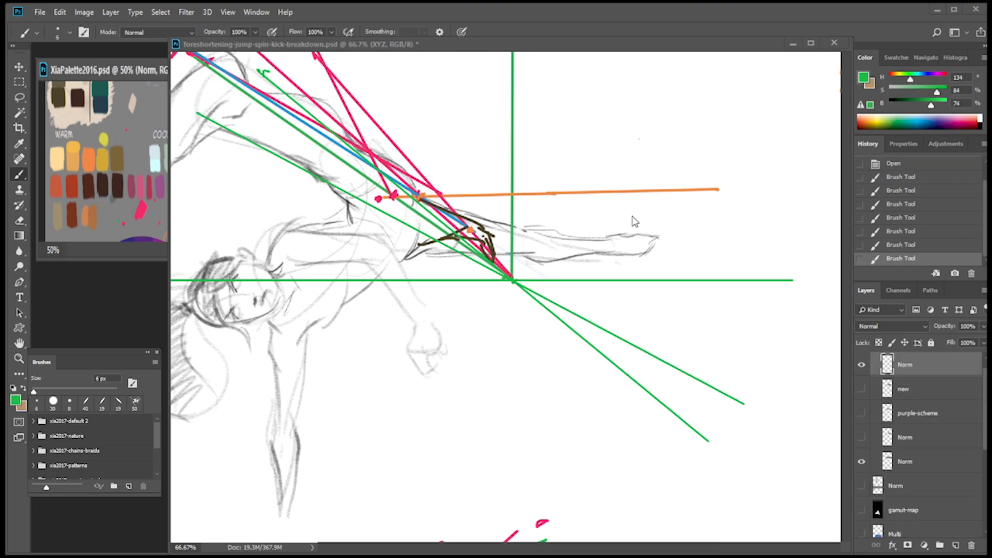
pyautogui.click(541, 233)
pyautogui.moveTo(471, 231); pyautogui.dragTo(741, 230)
pyautogui.hotkey('ctrl', 'z')
pyautogui.moveTo(419, 235)
pyautogui.mouseDown()
pyautogui.moveTo(524, 218)
pyautogui.moveTo(682, 234)
pyautogui.mouseUp()
pyautogui.hotkey('ctrl', 'z')
pyautogui.moveTo(405, 238); pyautogui.dragTo(581, 238)
pyautogui.hotkey('ctrl', 'z')
pyautogui.moveTo(444, 231); pyautogui.dragTo(672, 230)
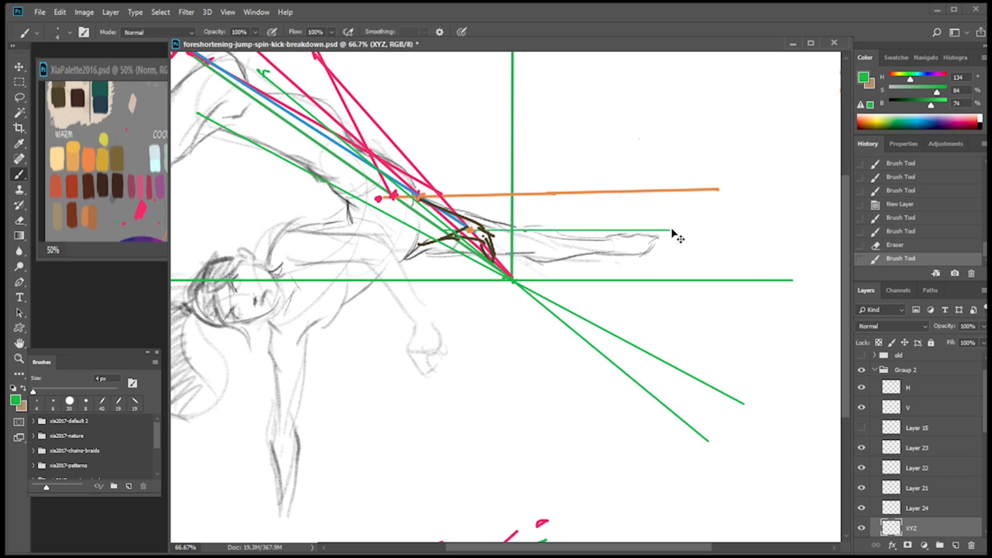
pyautogui.hotkey('ctrl', '-')
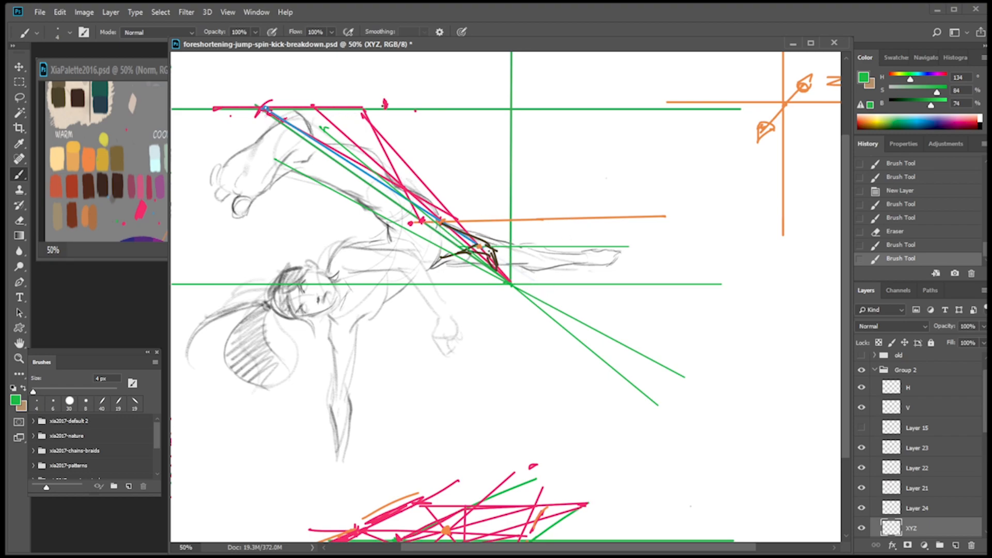
pyautogui.click(862, 528)
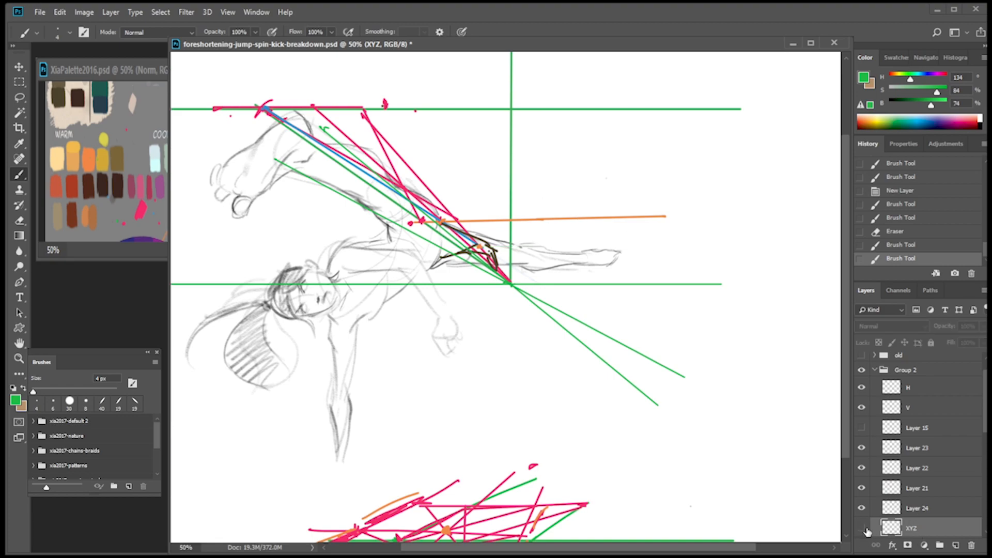
pyautogui.click(862, 527)
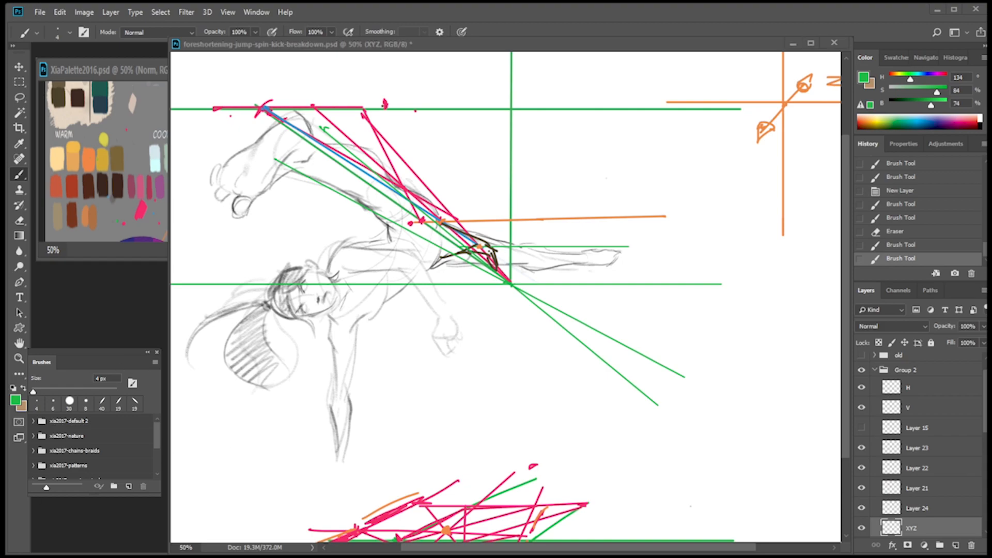
# Add a new layer above H and sketch a light orange arc from the upper green line around the orange line's outer end to the far leg.
pyautogui.click(920, 388)
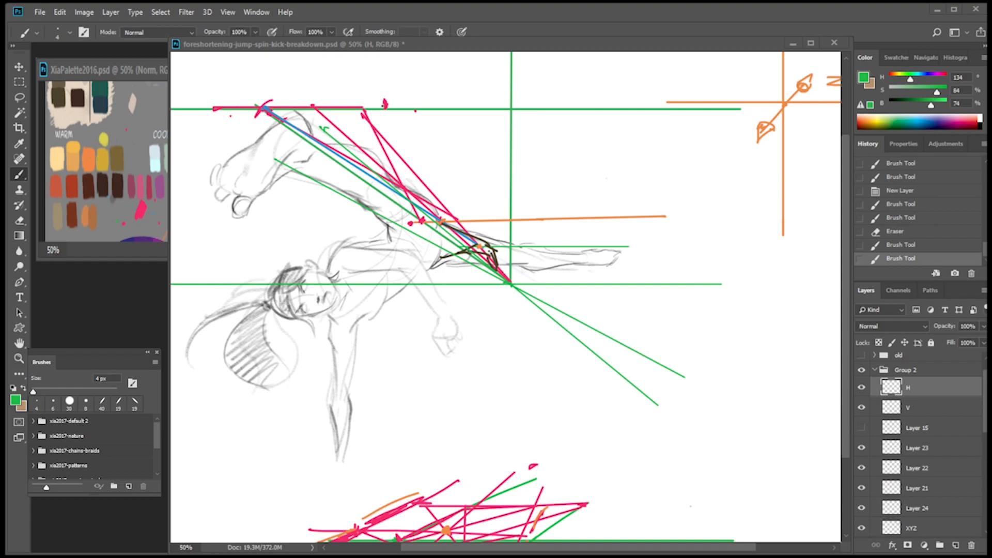
pyautogui.click(956, 545)
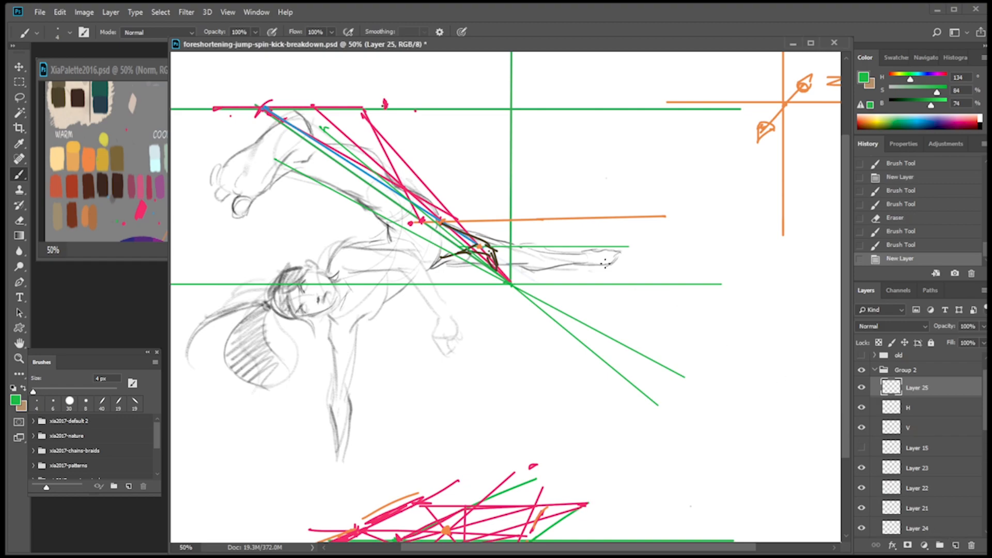
pyautogui.click(121, 228)
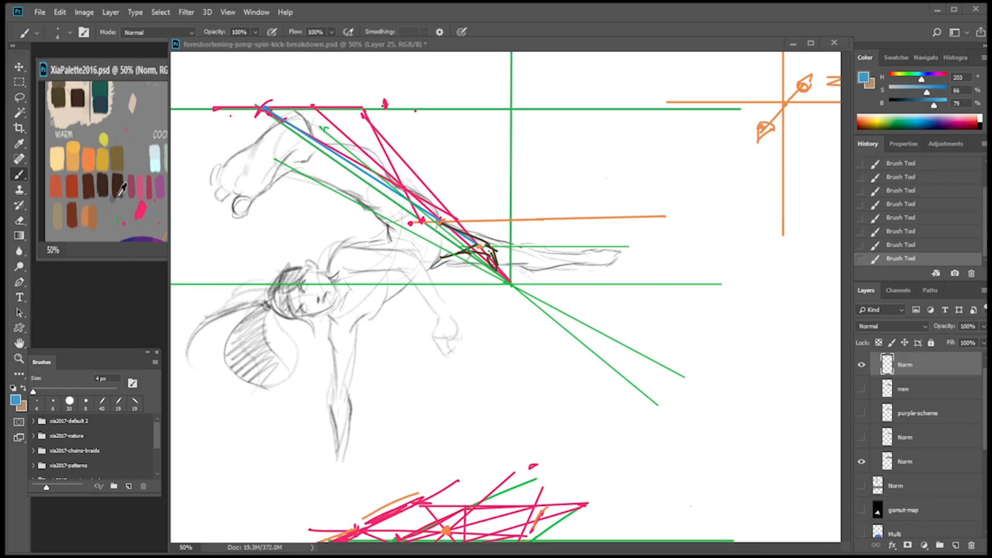
pyautogui.keyDown('alt'); pyautogui.click(78, 152); pyautogui.keyUp('alt')
pyautogui.click(522, 118)
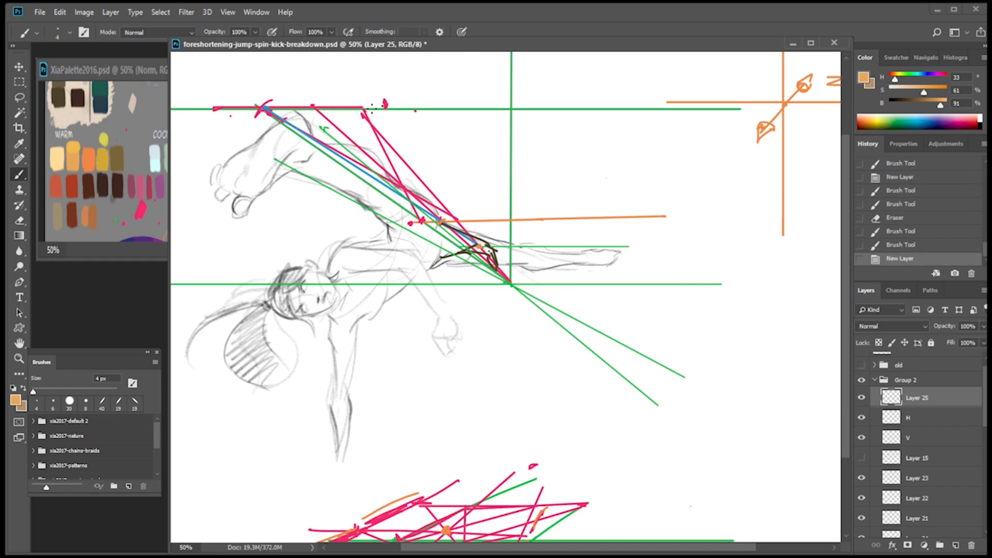
pyautogui.hotkey('ctrl', '-')
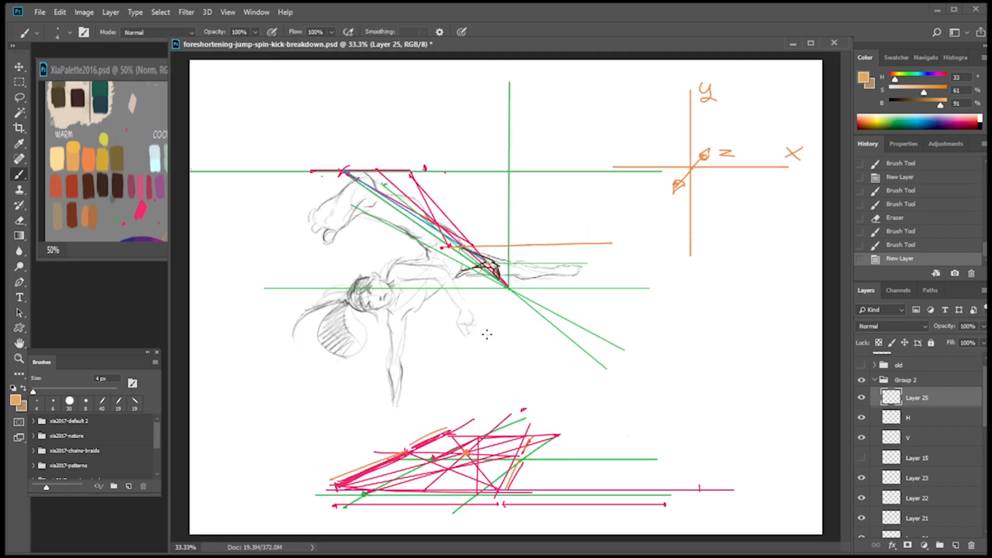
pyautogui.moveTo(379, 172)
pyautogui.mouseDown()
pyautogui.moveTo(517, 190)
pyautogui.moveTo(611, 245)
pyautogui.moveTo(499, 267)
pyautogui.moveTo(575, 254)
pyautogui.moveTo(605, 242)
pyautogui.moveTo(601, 229)
pyautogui.mouseUp()
pyautogui.hotkey('ctrl', 'z')
pyautogui.moveTo(502, 265)
pyautogui.mouseDown()
pyautogui.moveTo(597, 243)
pyautogui.moveTo(543, 265)
pyautogui.moveTo(605, 239)
pyautogui.mouseUp()
pyautogui.hotkey('ctrl', 'z')
pyautogui.moveTo(414, 176)
pyautogui.mouseDown()
pyautogui.moveTo(529, 196)
pyautogui.moveTo(609, 241)
pyautogui.mouseUp()
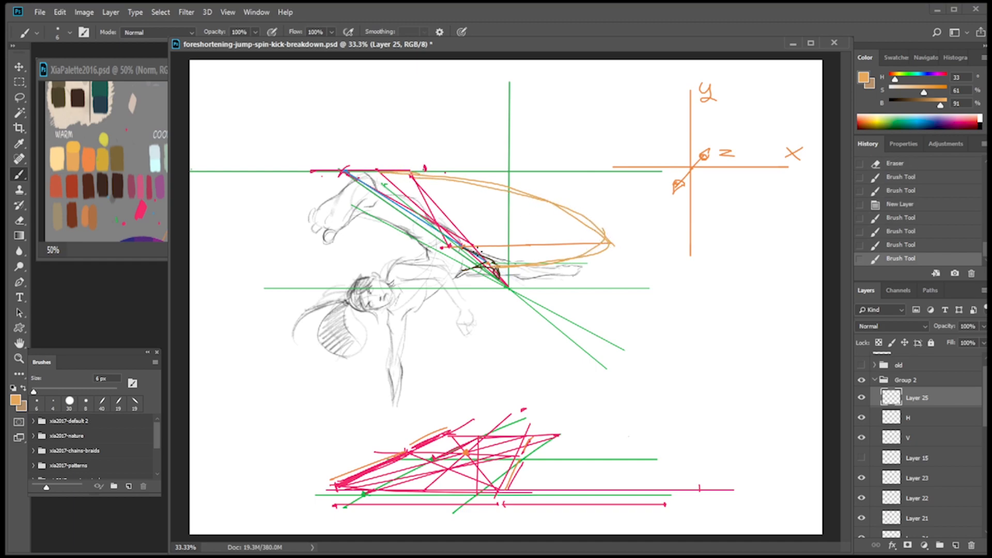
# Extend the orange line past the raised foot and close the arc into a full light orange ellipse around both legs.
pyautogui.moveTo(293, 254); pyautogui.dragTo(445, 248)
pyautogui.moveTo(412, 176)
pyautogui.mouseDown()
pyautogui.moveTo(354, 196)
pyautogui.moveTo(301, 241)
pyautogui.mouseUp()
pyautogui.click(432, 180)
pyautogui.moveTo(433, 178)
pyautogui.mouseDown()
pyautogui.moveTo(320, 232)
pyautogui.moveTo(496, 268)
pyautogui.moveTo(622, 202)
pyautogui.mouseUp()
pyautogui.hotkey('ctrl', 'z')
pyautogui.hotkey('ctrl', 'z')
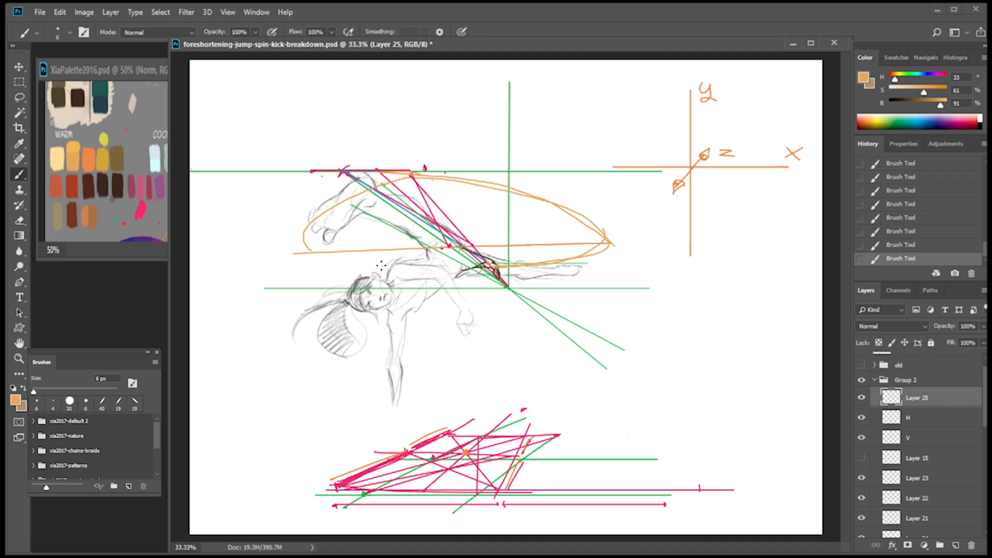
pyautogui.moveTo(299, 251)
pyautogui.mouseDown()
pyautogui.moveTo(390, 178)
pyautogui.moveTo(313, 256)
pyautogui.moveTo(468, 267)
pyautogui.moveTo(325, 257)
pyautogui.moveTo(464, 268)
pyautogui.moveTo(380, 273)
pyautogui.mouseUp()
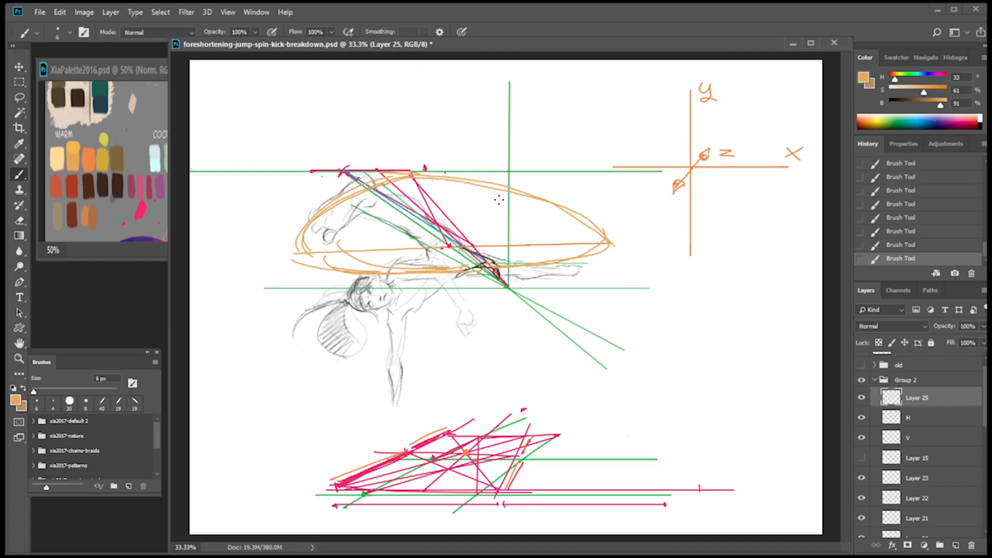
# Reinforce the ellipse outline with more light orange strokes along its upper edge and both ends.
pyautogui.moveTo(435, 181); pyautogui.dragTo(583, 202)
pyautogui.moveTo(574, 211)
pyautogui.mouseDown()
pyautogui.moveTo(585, 216)
pyautogui.moveTo(538, 271)
pyautogui.moveTo(615, 222)
pyautogui.mouseUp()
pyautogui.moveTo(482, 179); pyautogui.dragTo(600, 242)
pyautogui.moveTo(441, 176); pyautogui.dragTo(537, 196)
pyautogui.moveTo(338, 195)
pyautogui.mouseDown()
pyautogui.moveTo(290, 258)
pyautogui.moveTo(352, 242)
pyautogui.mouseUp()
pyautogui.moveTo(301, 236)
pyautogui.mouseDown()
pyautogui.moveTo(298, 220)
pyautogui.moveTo(362, 178)
pyautogui.mouseUp()
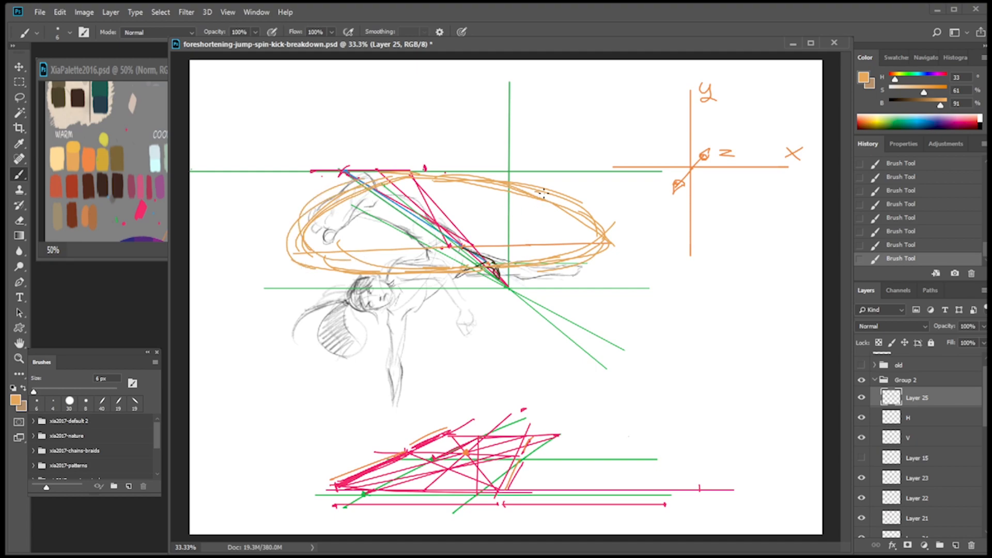
# Erase the stray inner strokes from the half of the ellipse near the orange line's outer end.
pyautogui.press('e')
pyautogui.press(']')
pyautogui.press(']')
pyautogui.press(']')
pyautogui.moveTo(435, 185)
pyautogui.mouseDown()
pyautogui.moveTo(498, 186)
pyautogui.moveTo(587, 222)
pyautogui.mouseUp()
pyautogui.moveTo(528, 201); pyautogui.dragTo(590, 241)
pyautogui.moveTo(504, 259)
pyautogui.mouseDown()
pyautogui.moveTo(583, 251)
pyautogui.moveTo(593, 228)
pyautogui.moveTo(477, 188)
pyautogui.moveTo(492, 182)
pyautogui.moveTo(579, 217)
pyautogui.mouseUp()
pyautogui.press('b')
# Redraw the ellipse's upper edge with cleaner light orange strokes toward both ends.
pyautogui.moveTo(413, 177); pyautogui.dragTo(541, 189)
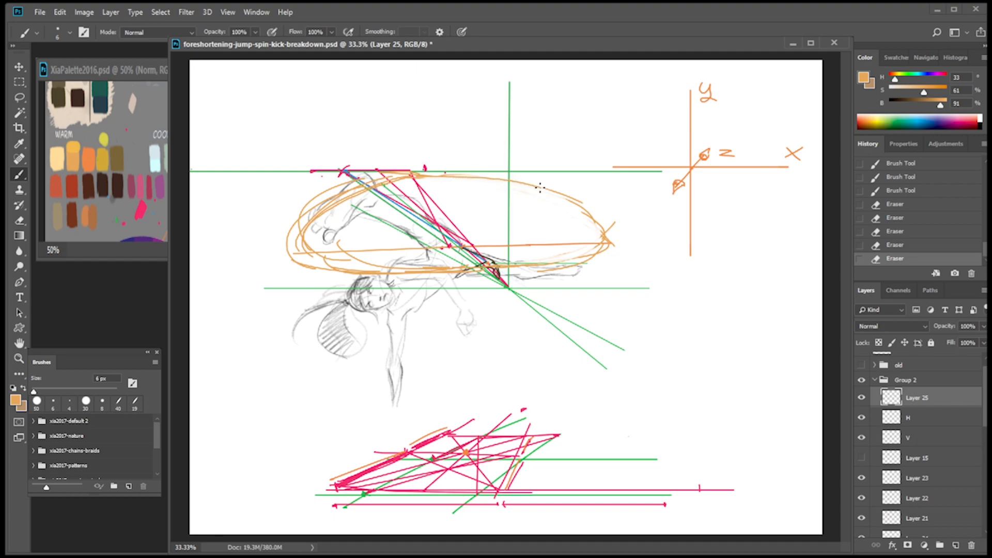
pyautogui.moveTo(418, 176)
pyautogui.mouseDown()
pyautogui.moveTo(567, 195)
pyautogui.moveTo(608, 234)
pyautogui.moveTo(607, 249)
pyautogui.moveTo(610, 230)
pyautogui.moveTo(604, 256)
pyautogui.moveTo(593, 217)
pyautogui.moveTo(561, 194)
pyautogui.moveTo(595, 224)
pyautogui.mouseUp()
pyautogui.moveTo(548, 189); pyautogui.dragTo(600, 227)
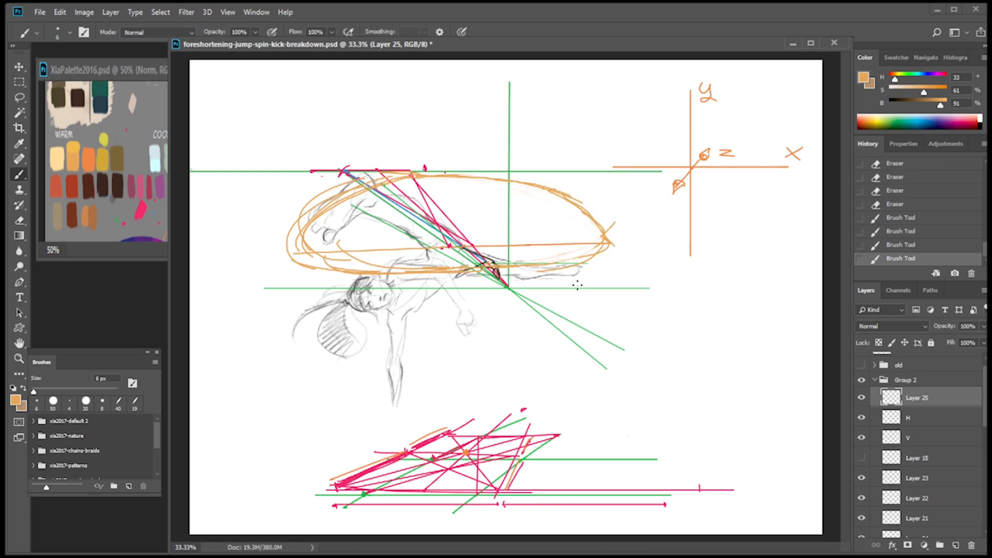
pyautogui.moveTo(701, 171); pyautogui.dragTo(663, 201)
pyautogui.hotkey('ctrl', 'z')
pyautogui.moveTo(400, 173)
pyautogui.mouseDown()
pyautogui.moveTo(339, 197)
pyautogui.moveTo(306, 225)
pyautogui.mouseUp()
# Hide the layers from H down to XYZ and Layer 16, keeping the X-leg layer visible.
pyautogui.moveTo(862, 417); pyautogui.dragTo(862, 530)
pyautogui.scroll(-3, 984, 448)
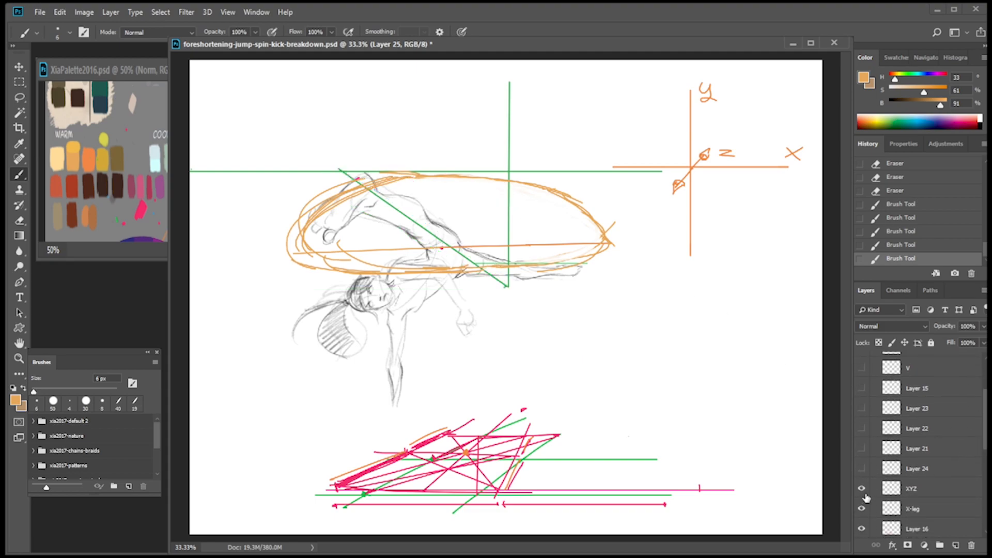
pyautogui.click(861, 489)
pyautogui.click(862, 528)
pyautogui.click(861, 509)
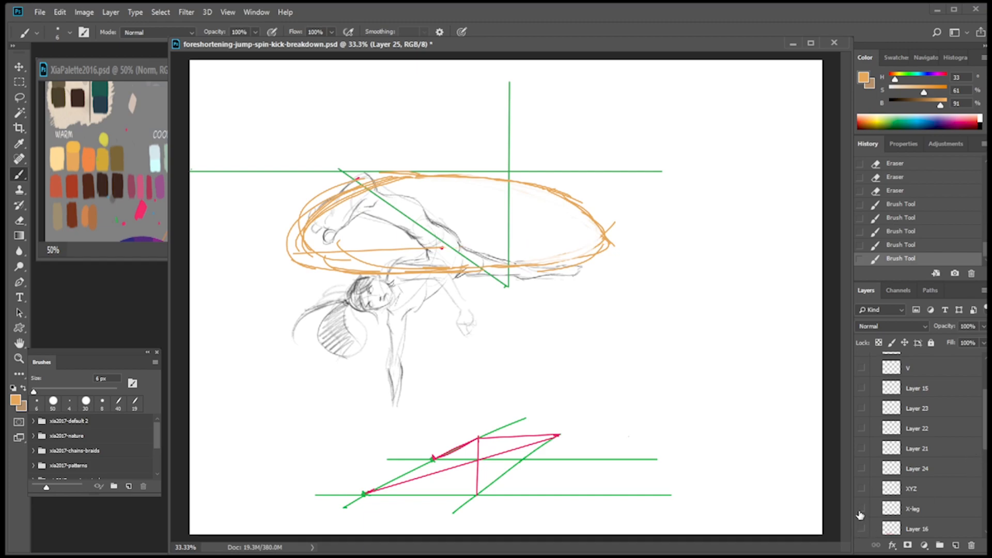
pyautogui.click(862, 509)
pyautogui.scroll(4, 920, 445)
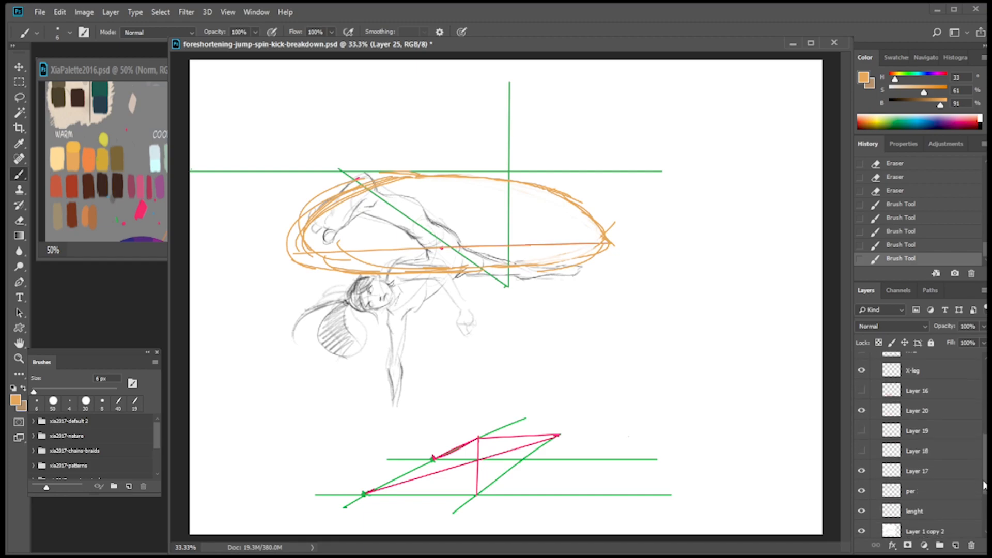
pyautogui.scroll(1, 868, 450)
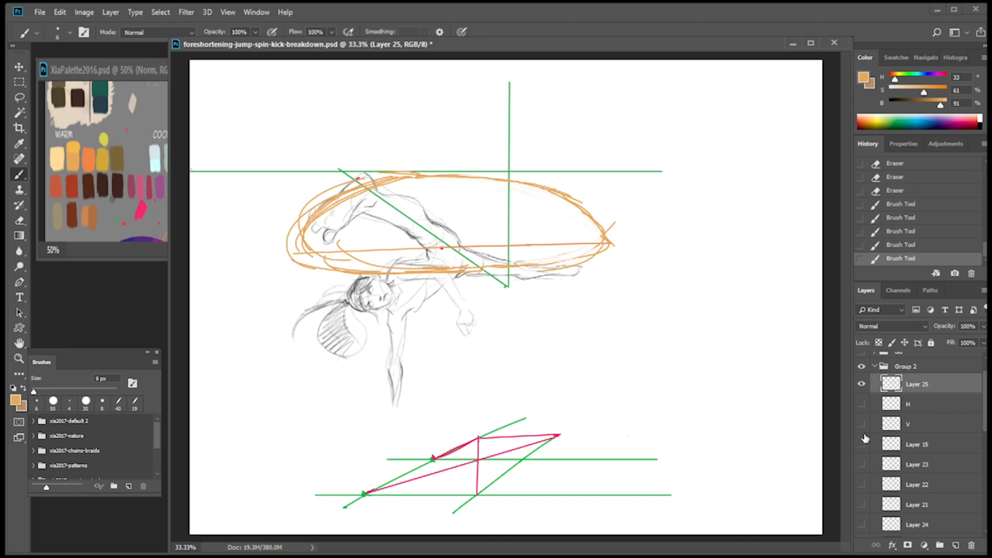
# Add a new layer above Layer 25 and sample dark teal from the palette as the brush colour.
pyautogui.click(955, 545)
pyautogui.moveTo(358, 200); pyautogui.dragTo(376, 180)
pyautogui.hotkey('ctrl', 'z')
pyautogui.click(133, 194)
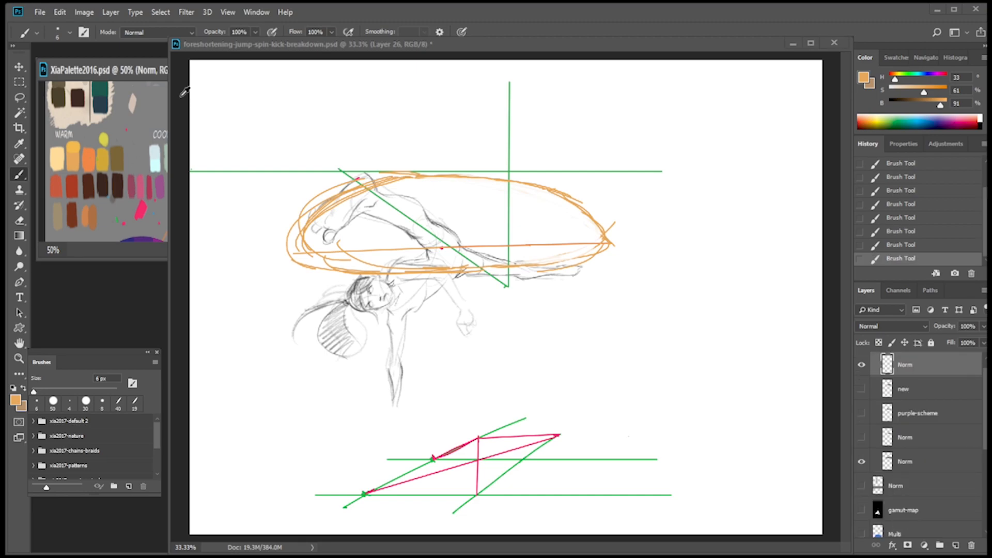
pyautogui.keyDown('alt'); pyautogui.click(100, 89); pyautogui.keyUp('alt')
pyautogui.moveTo(985, 438); pyautogui.dragTo(985, 425)
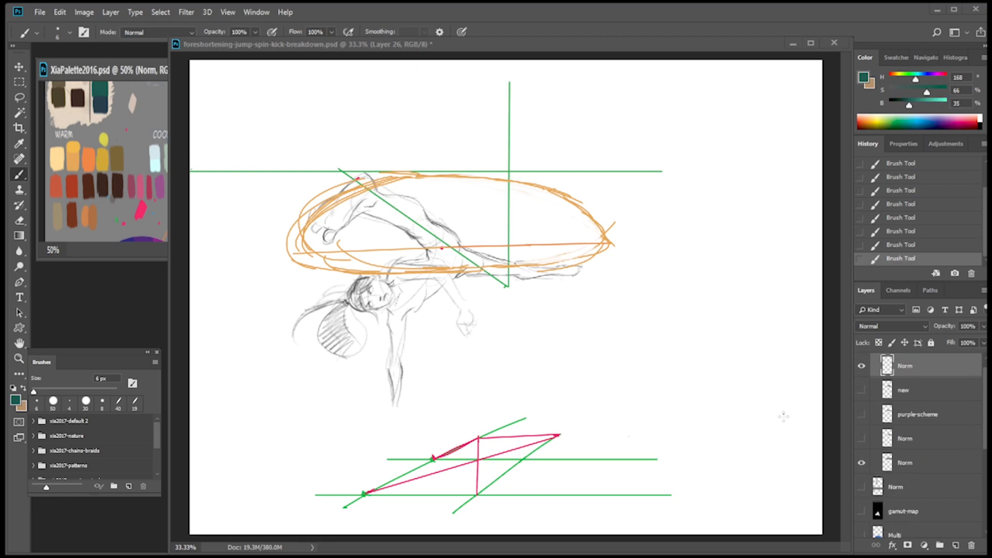
pyautogui.click(784, 417)
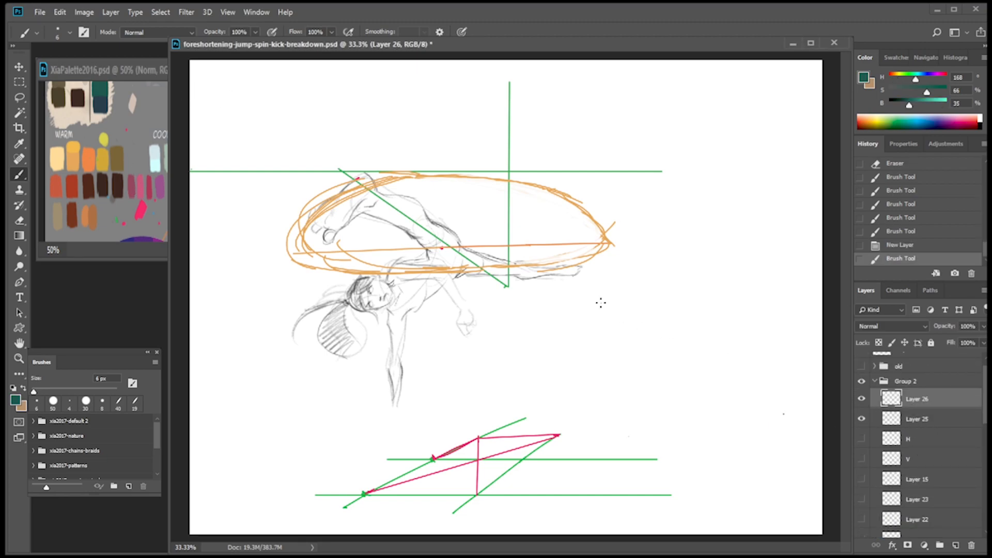
# Draw three dark teal circles along the ellipse's upper edge, with tapering lines from the middle one toward the knee.
pyautogui.click(381, 188)
pyautogui.moveTo(364, 189)
pyautogui.mouseDown()
pyautogui.moveTo(413, 178)
pyautogui.moveTo(418, 195)
pyautogui.moveTo(358, 197)
pyautogui.moveTo(366, 185)
pyautogui.moveTo(364, 196)
pyautogui.mouseUp()
pyautogui.hotkey('ctrl', 'z')
pyautogui.moveTo(476, 188)
pyautogui.mouseDown()
pyautogui.moveTo(464, 195)
pyautogui.moveTo(473, 176)
pyautogui.moveTo(471, 197)
pyautogui.moveTo(422, 215)
pyautogui.moveTo(447, 217)
pyautogui.mouseUp()
pyautogui.hotkey('ctrl', 'z')
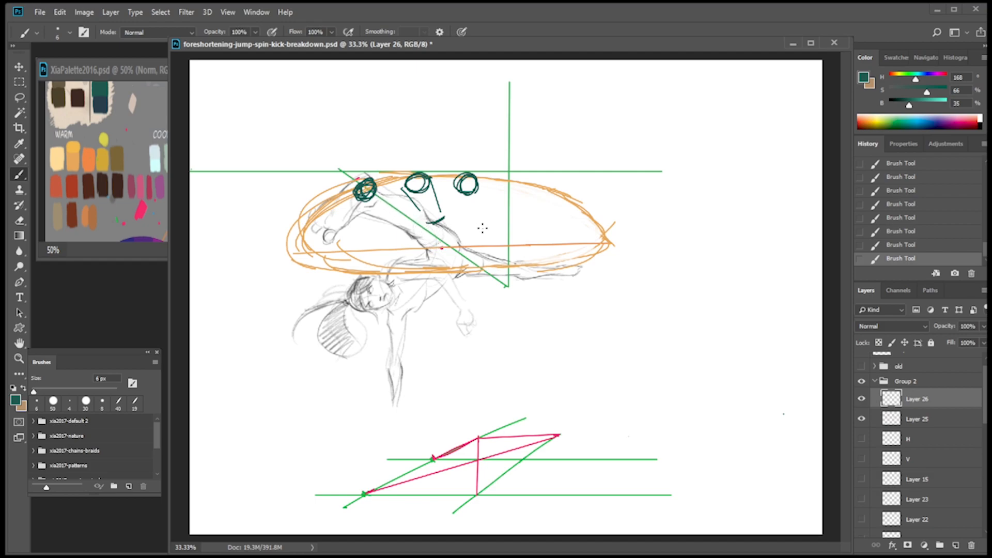
# On Layer 25, sketch a smaller light orange arc inside the ellipse, from the thigh to the horizontal orange line.
pyautogui.keyDown('alt'); pyautogui.click(77, 153); pyautogui.keyUp('alt')
pyautogui.hotkey('alt', '[')
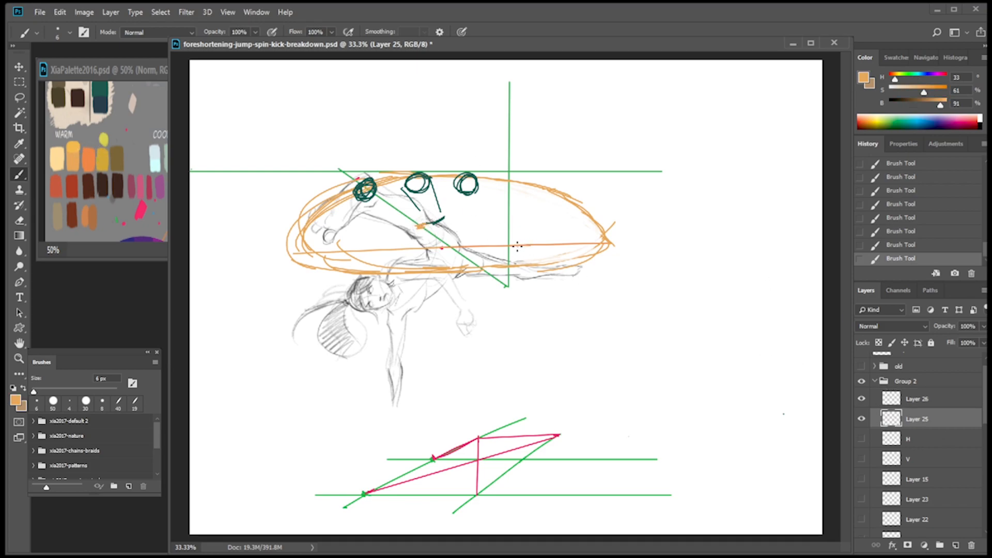
pyautogui.moveTo(419, 226)
pyautogui.mouseDown()
pyautogui.moveTo(476, 221)
pyautogui.moveTo(531, 247)
pyautogui.mouseUp()
# On Layer 26, draw dark navy lines from the middle circle down toward the hip.
pyautogui.click(942, 401)
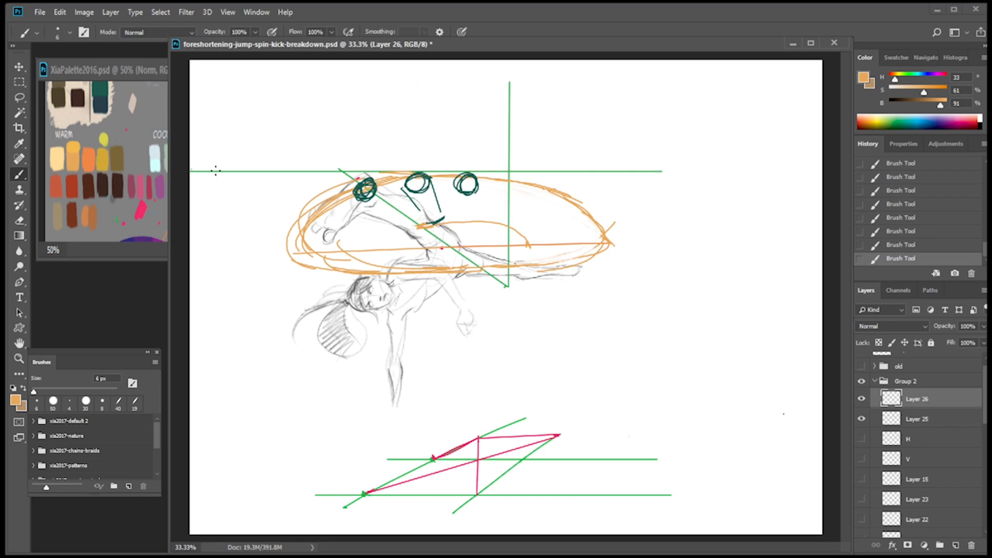
pyautogui.keyDown('alt'); pyautogui.click(435, 213); pyautogui.keyUp('alt')
pyautogui.moveTo(405, 189); pyautogui.dragTo(438, 223)
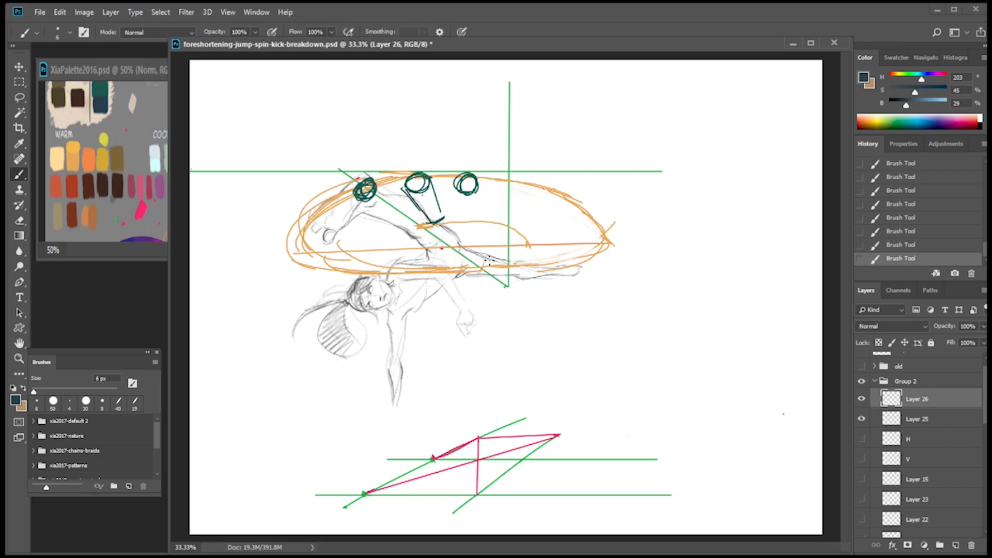
pyautogui.moveTo(406, 188)
pyautogui.mouseDown()
pyautogui.moveTo(442, 224)
pyautogui.moveTo(459, 227)
pyautogui.moveTo(437, 223)
pyautogui.moveTo(447, 212)
pyautogui.moveTo(436, 200)
pyautogui.moveTo(406, 205)
pyautogui.moveTo(398, 152)
pyautogui.moveTo(495, 176)
pyautogui.moveTo(437, 213)
pyautogui.moveTo(481, 245)
pyautogui.mouseUp()
# Erase the teal circles and guide lines, and draw two new dark navy circles under the middle of the ellipse's upper edge.
pyautogui.press('e')
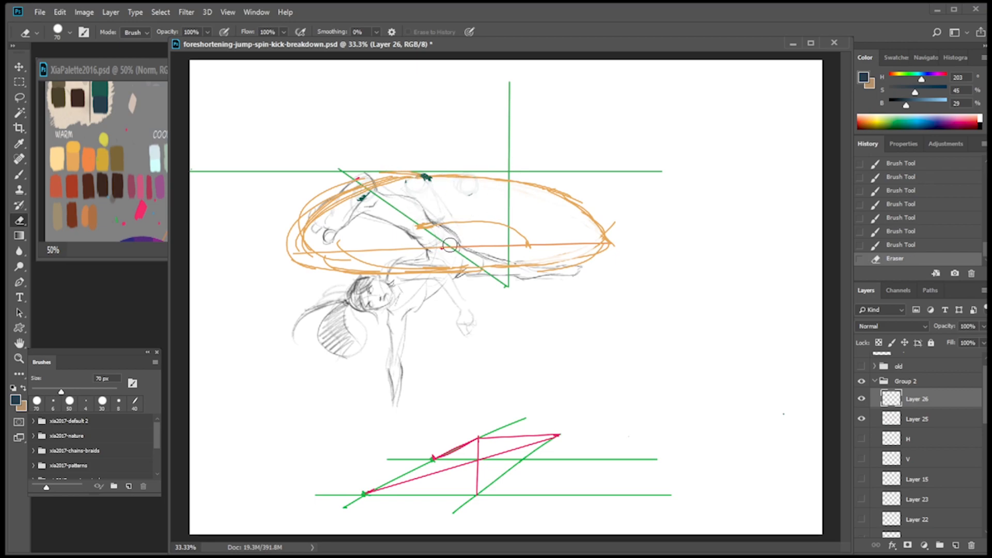
pyautogui.press('b')
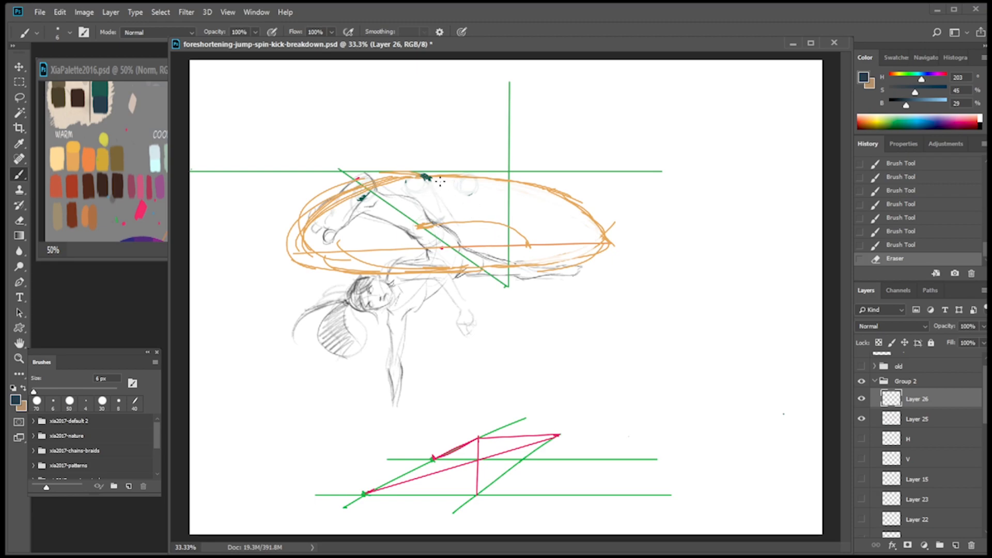
pyautogui.click(443, 249)
pyautogui.click(442, 249)
pyautogui.click(442, 249)
pyautogui.moveTo(417, 175)
pyautogui.mouseDown()
pyautogui.moveTo(411, 187)
pyautogui.moveTo(422, 174)
pyautogui.mouseUp()
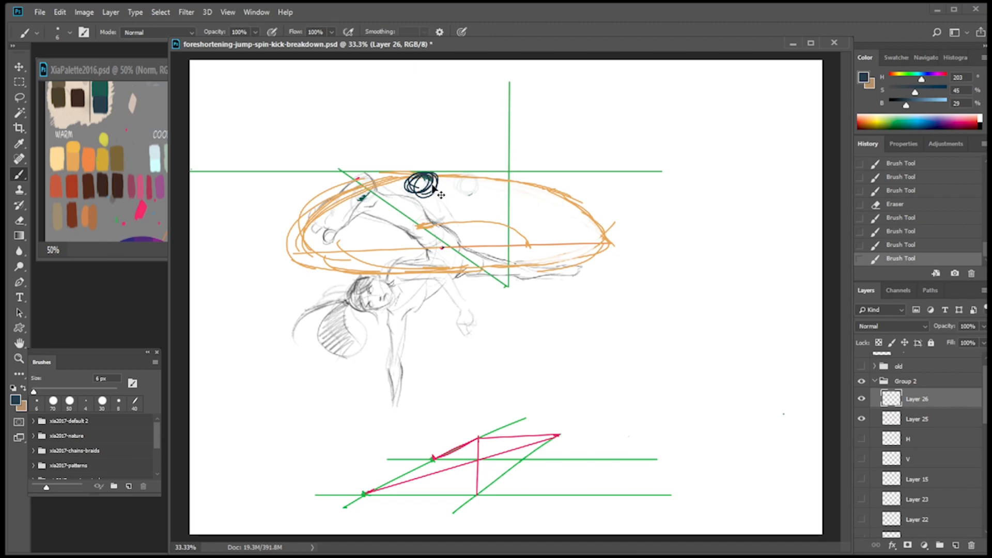
pyautogui.hotkey('ctrl', 'z')
pyautogui.moveTo(433, 175)
pyautogui.mouseDown()
pyautogui.moveTo(414, 187)
pyautogui.moveTo(440, 180)
pyautogui.moveTo(443, 207)
pyautogui.moveTo(473, 179)
pyautogui.moveTo(482, 195)
pyautogui.moveTo(482, 179)
pyautogui.mouseUp()
pyautogui.hotkey('ctrl', 'z')
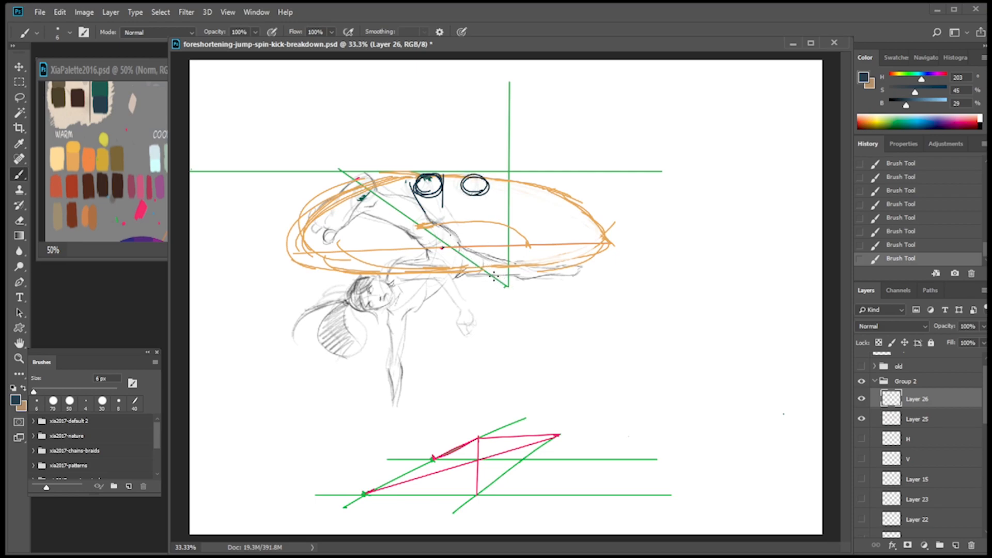
# Draw more dark navy circles around the ellipse and taper them toward the hip as foreshortened leg cylinders.
pyautogui.moveTo(443, 208); pyautogui.dragTo(426, 216)
pyautogui.moveTo(372, 194)
pyautogui.mouseDown()
pyautogui.moveTo(394, 181)
pyautogui.moveTo(379, 192)
pyautogui.moveTo(411, 214)
pyautogui.mouseUp()
pyautogui.moveTo(369, 196); pyautogui.dragTo(408, 215)
pyautogui.moveTo(369, 196)
pyautogui.mouseDown()
pyautogui.moveTo(387, 214)
pyautogui.moveTo(409, 212)
pyautogui.moveTo(341, 208)
pyautogui.moveTo(356, 191)
pyautogui.moveTo(362, 209)
pyautogui.moveTo(390, 194)
pyautogui.moveTo(369, 223)
pyautogui.moveTo(339, 211)
pyautogui.moveTo(357, 194)
pyautogui.moveTo(372, 224)
pyautogui.moveTo(386, 225)
pyautogui.mouseUp()
pyautogui.moveTo(462, 190)
pyautogui.mouseDown()
pyautogui.moveTo(474, 217)
pyautogui.moveTo(458, 220)
pyautogui.moveTo(473, 216)
pyautogui.moveTo(454, 206)
pyautogui.mouseUp()
pyautogui.moveTo(461, 181); pyautogui.dragTo(457, 212)
pyautogui.moveTo(478, 189)
pyautogui.mouseDown()
pyautogui.moveTo(491, 195)
pyautogui.moveTo(455, 219)
pyautogui.mouseUp()
pyautogui.moveTo(525, 191); pyautogui.dragTo(512, 187)
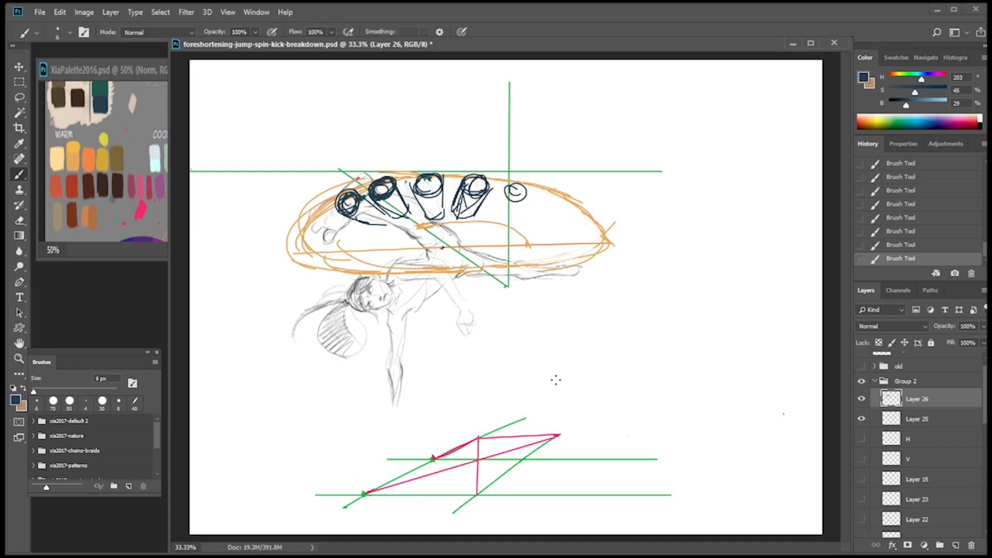
# Hide Layers 25 and 26 and the remaining visible guide and sketch layers in Group 2, down to Layer 1 copy 2.
pyautogui.click(862, 419)
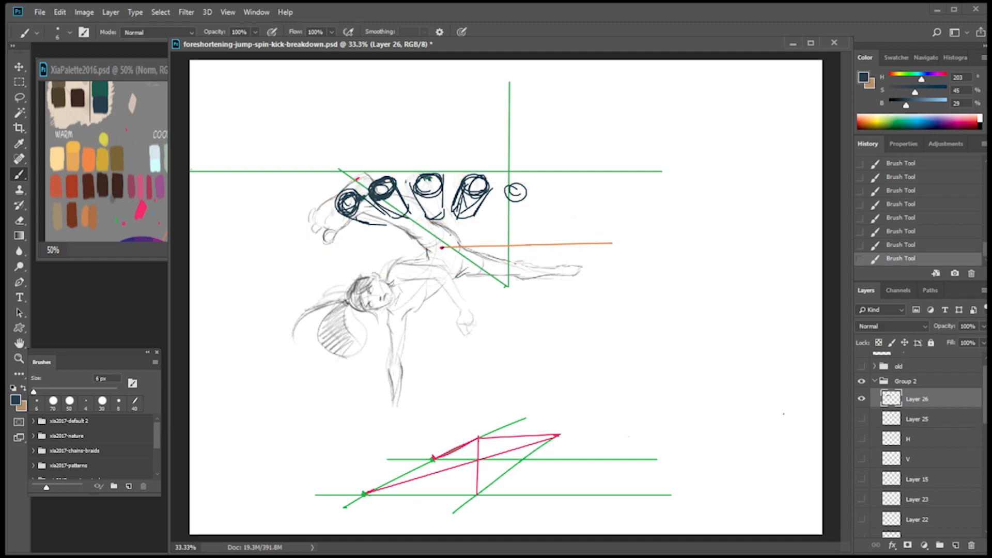
pyautogui.click(862, 401)
pyautogui.scroll(-3, 982, 429)
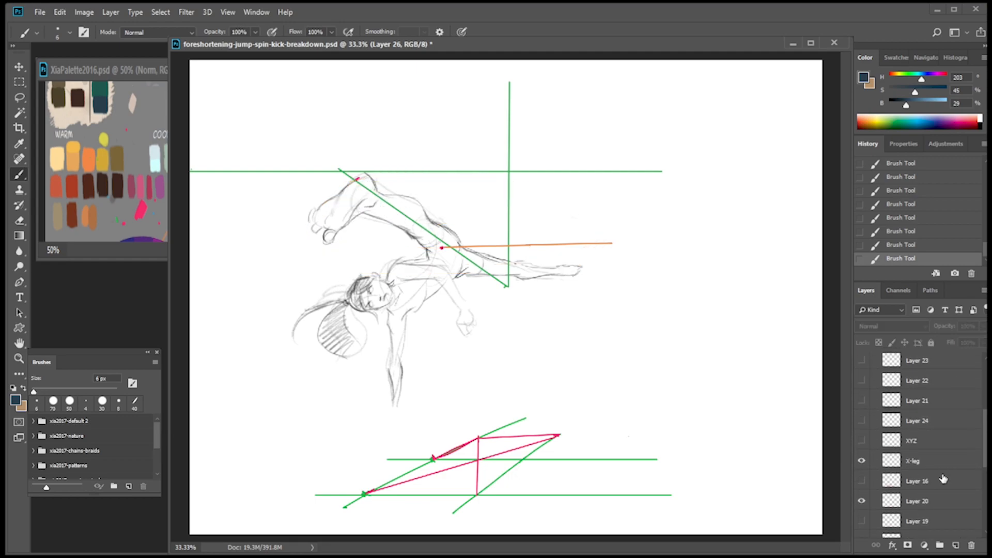
pyautogui.click(867, 484)
pyautogui.scroll(-3, 868, 482)
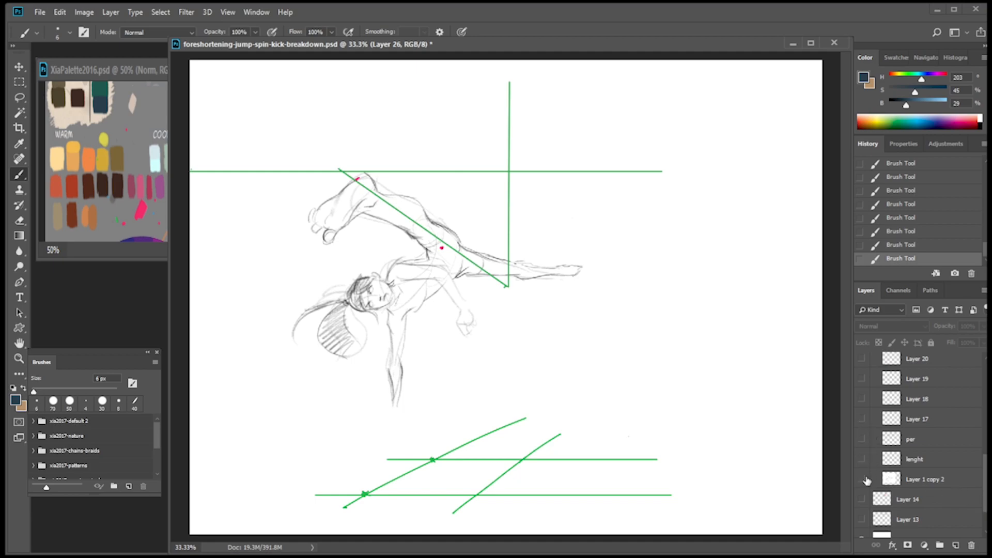
pyautogui.moveTo(862, 483)
pyautogui.mouseDown()
pyautogui.moveTo(865, 459)
pyautogui.moveTo(862, 480)
pyautogui.mouseUp()
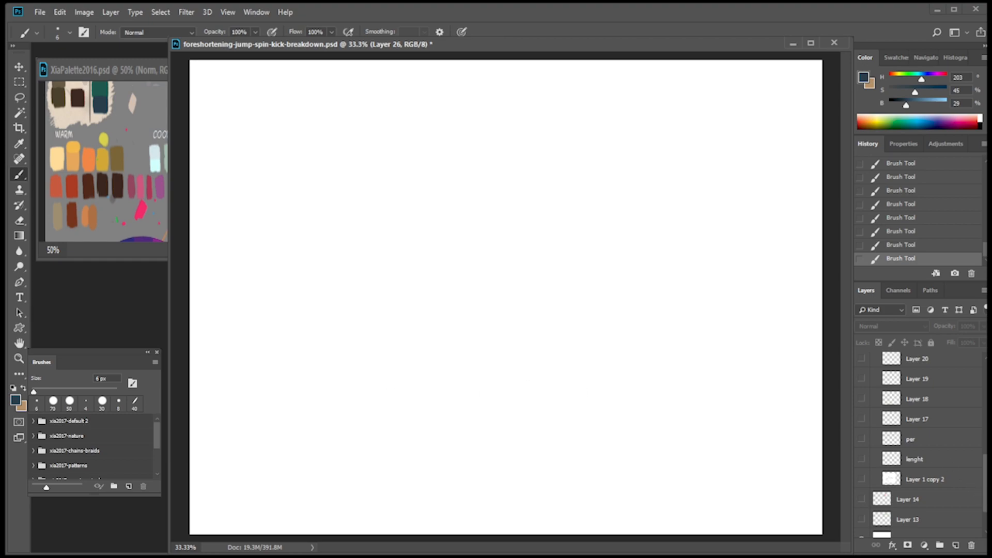
# Hide Layer 8 and Layer 2 so only the Layer 1 sketch shows, and collapse Group 2.
pyautogui.scroll(-3, 945, 509)
pyautogui.click(861, 488)
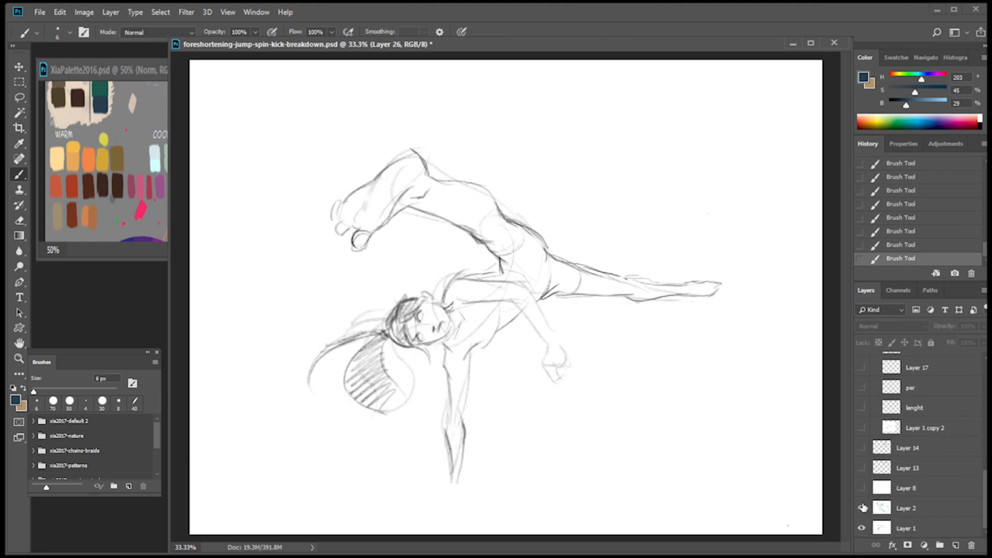
pyautogui.click(862, 509)
pyautogui.click(862, 511)
pyautogui.scroll(10, 920, 507)
pyautogui.click(902, 395)
pyautogui.click(875, 394)
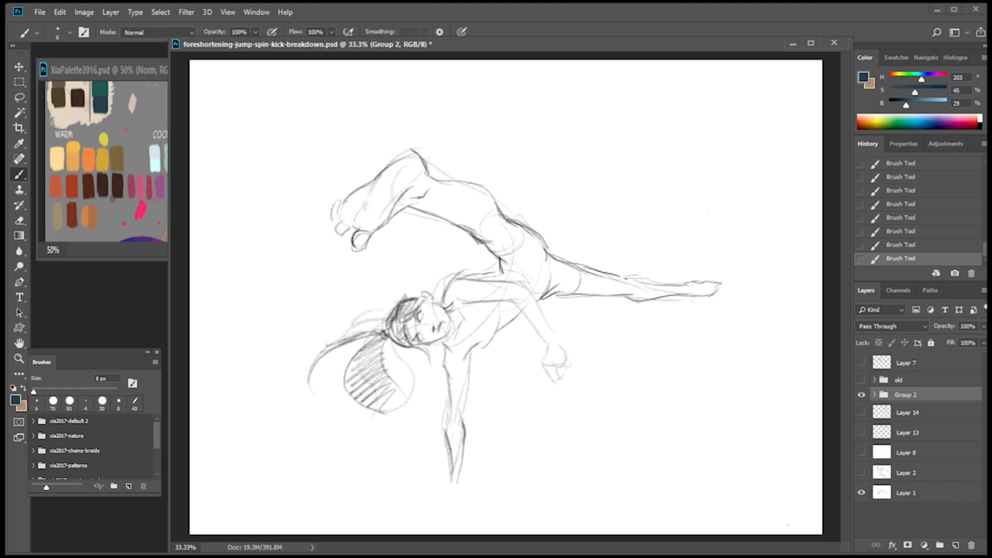
# Preview Layers 13 and 14, hide them again, and add a new layer directly above Layer 8.
pyautogui.click(918, 493)
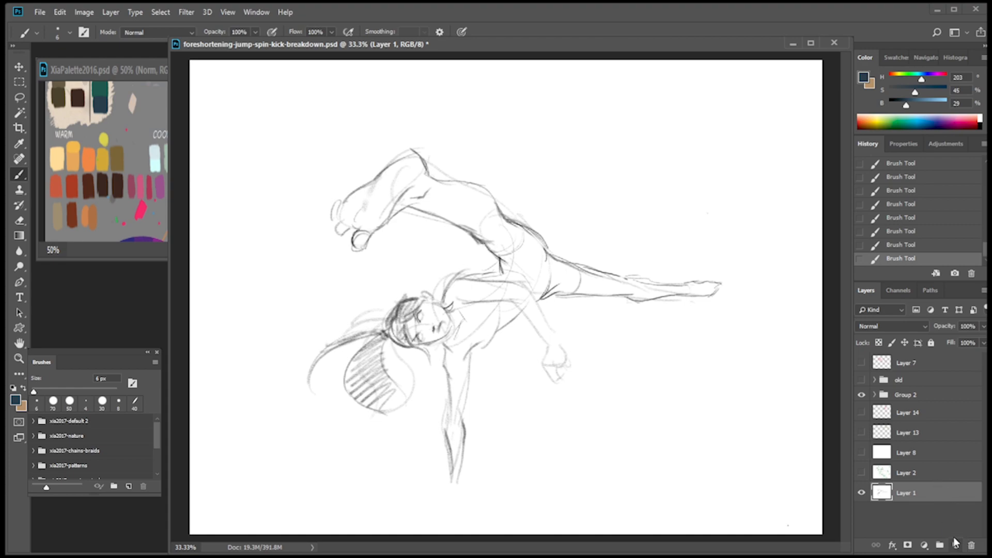
pyautogui.click(918, 453)
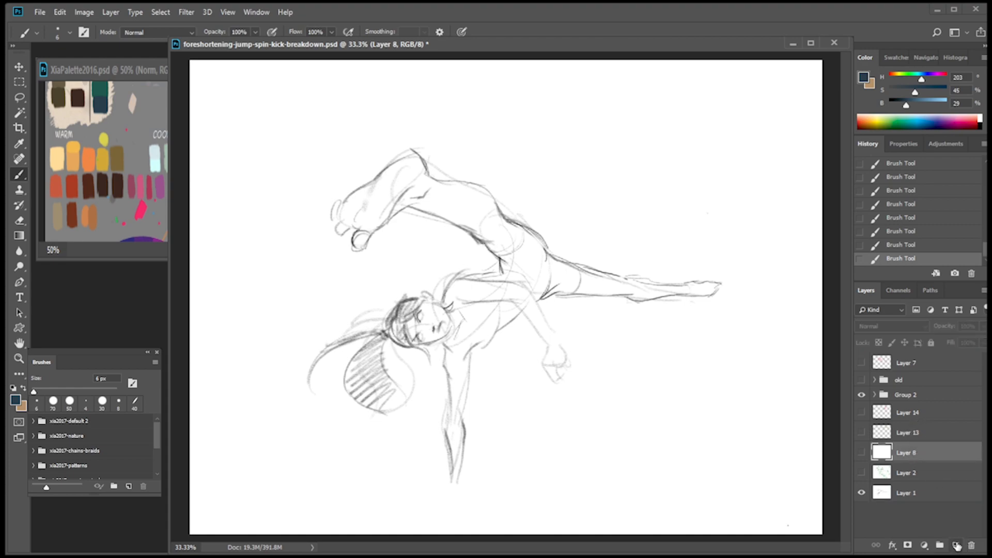
pyautogui.click(861, 432)
pyautogui.click(862, 412)
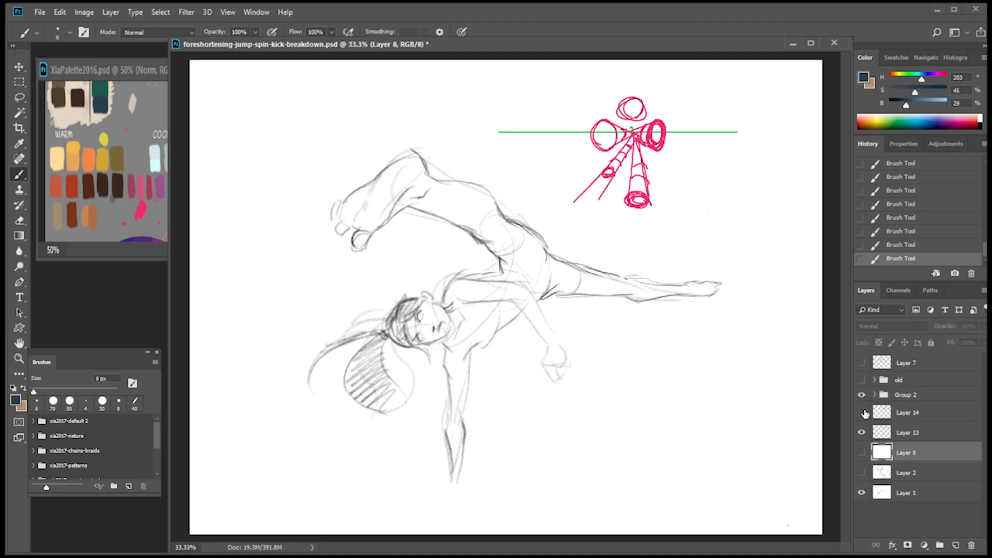
pyautogui.click(861, 412)
pyautogui.click(862, 433)
pyautogui.click(956, 546)
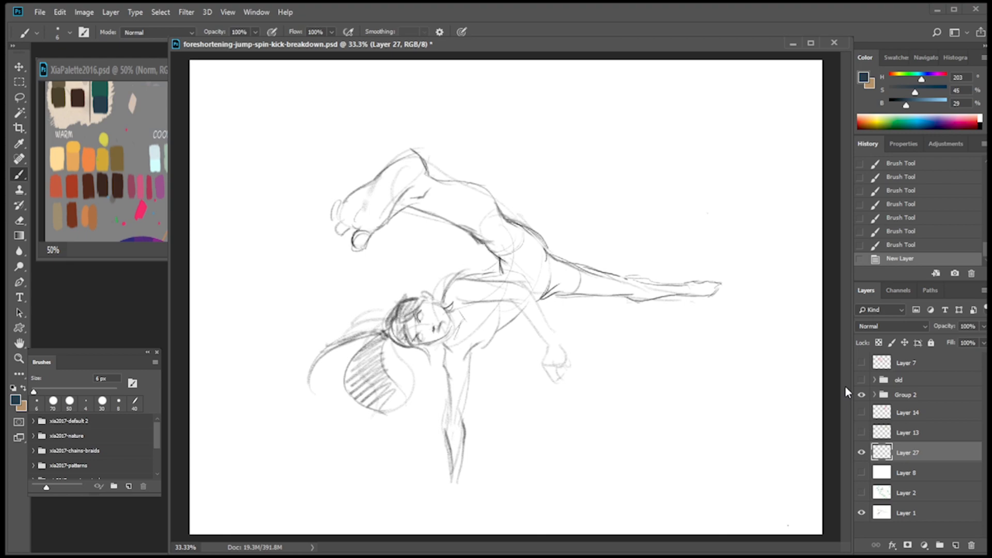
# Using green sampled from the palette, mark a dot on the hip and draw a horizontal line across the canvas just above the knee.
pyautogui.moveTo(523, 264); pyautogui.dragTo(525, 265)
pyautogui.hotkey('ctrl', 'z')
pyautogui.click(166, 218)
pyautogui.keyDown('alt'); pyautogui.click(187, 97); pyautogui.keyUp('alt')
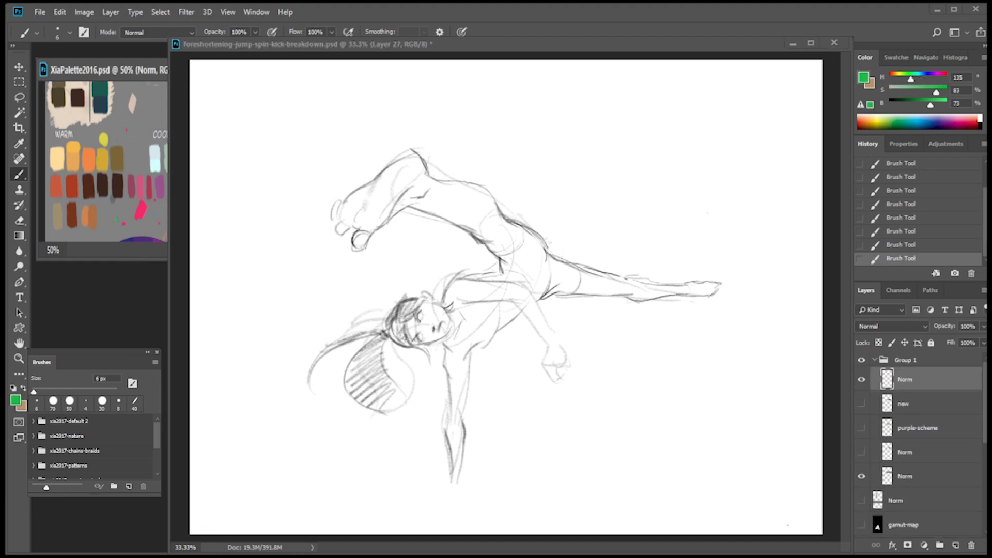
pyautogui.click(519, 239)
pyautogui.moveTo(523, 260); pyautogui.dragTo(525, 257)
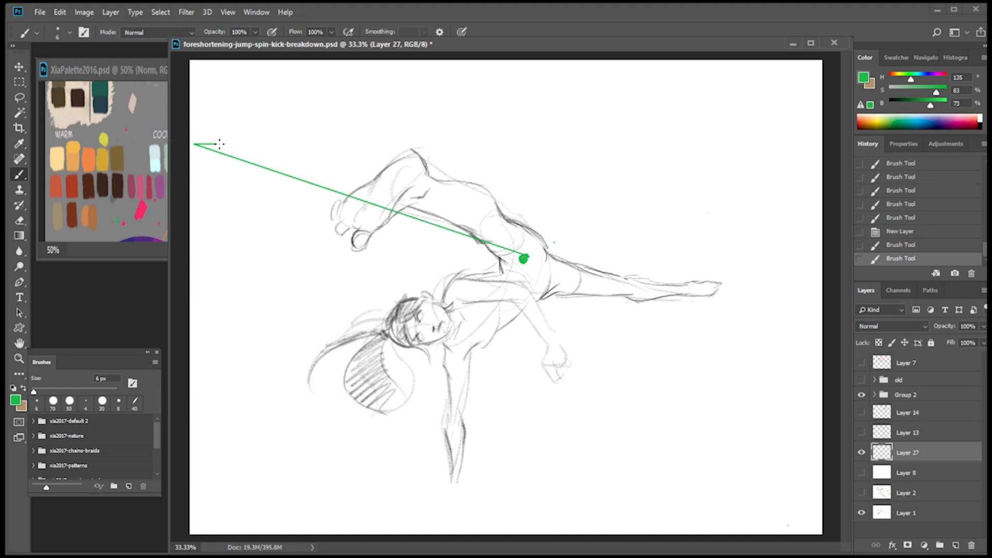
pyautogui.moveTo(238, 145); pyautogui.dragTo(827, 145)
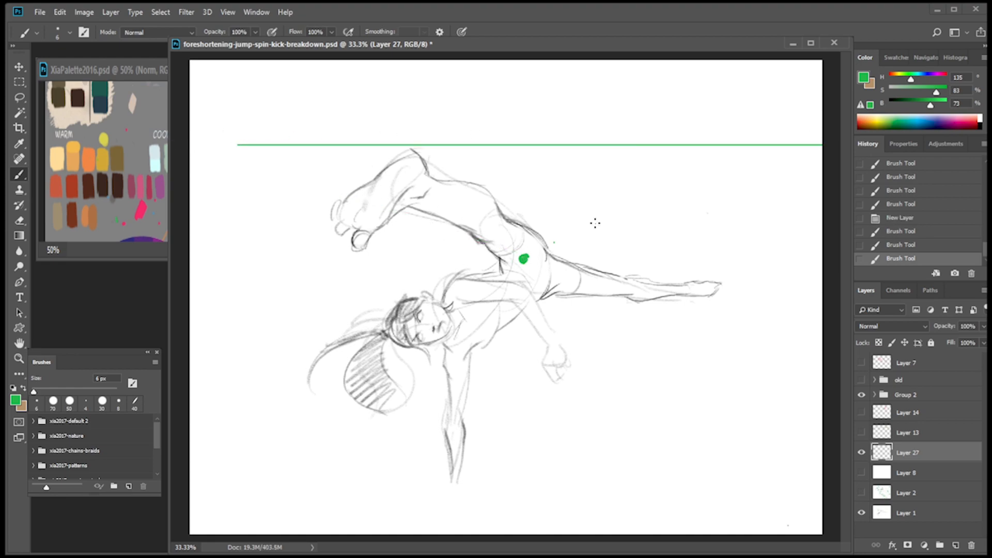
# Mark the far side of the leg's swing with green dots and draw an arc toward them from the raised knee.
pyautogui.click(749, 262)
pyautogui.click(724, 242)
pyautogui.moveTo(412, 151)
pyautogui.mouseDown()
pyautogui.moveTo(551, 160)
pyautogui.moveTo(666, 192)
pyautogui.moveTo(722, 239)
pyautogui.mouseUp()
pyautogui.hotkey('ctrl', 'z')
pyautogui.moveTo(422, 155)
pyautogui.mouseDown()
pyautogui.moveTo(523, 157)
pyautogui.moveTo(716, 215)
pyautogui.moveTo(736, 232)
pyautogui.mouseUp()
# Draw green circles along the arc, starting at the knee and getting smaller and narrower toward the far end.
pyautogui.moveTo(433, 195)
pyautogui.mouseDown()
pyautogui.moveTo(419, 163)
pyautogui.moveTo(451, 186)
pyautogui.moveTo(455, 155)
pyautogui.mouseUp()
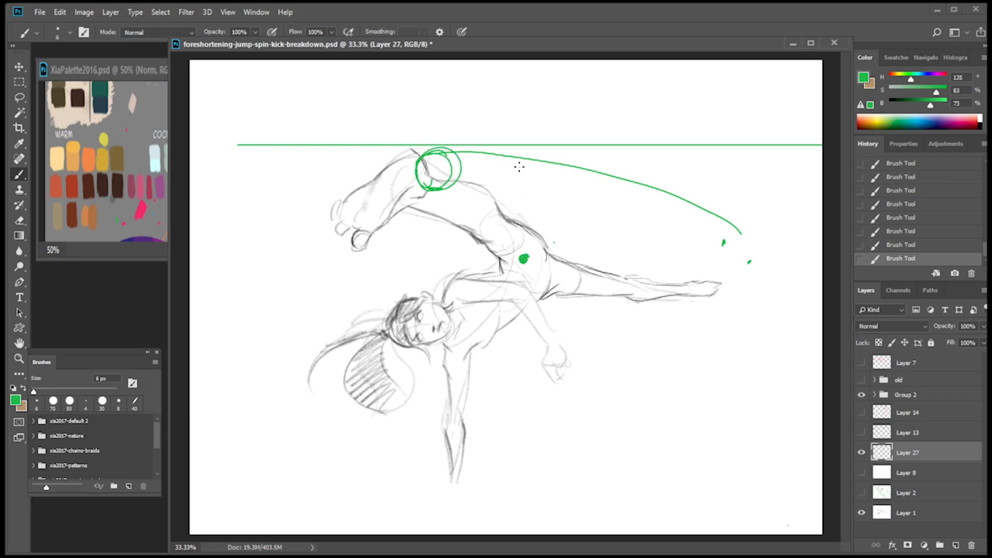
pyautogui.moveTo(518, 175)
pyautogui.mouseDown()
pyautogui.moveTo(513, 144)
pyautogui.moveTo(507, 178)
pyautogui.moveTo(537, 174)
pyautogui.moveTo(521, 148)
pyautogui.moveTo(496, 169)
pyautogui.moveTo(531, 180)
pyautogui.moveTo(528, 143)
pyautogui.mouseUp()
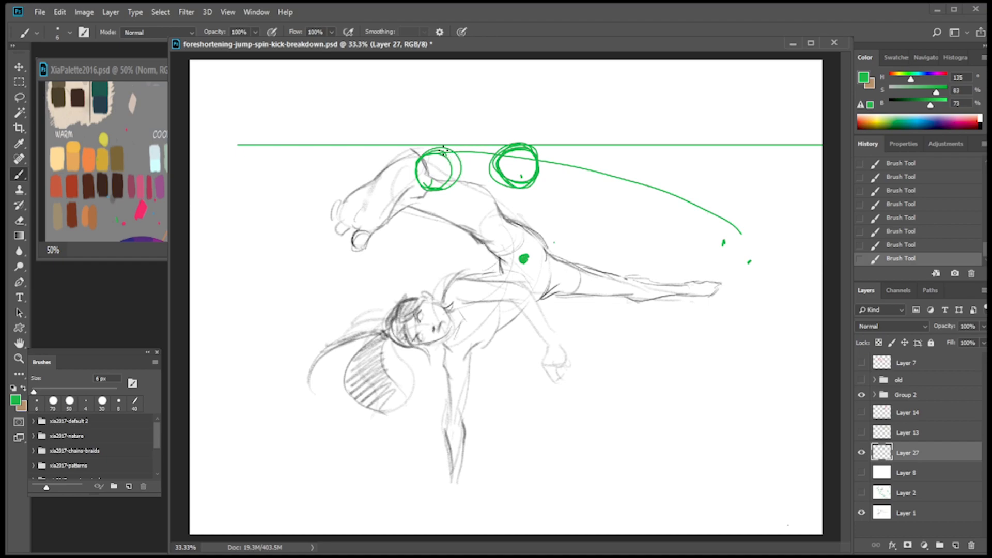
pyautogui.moveTo(450, 168)
pyautogui.mouseDown()
pyautogui.moveTo(427, 178)
pyautogui.moveTo(438, 141)
pyautogui.mouseUp()
pyautogui.moveTo(574, 152)
pyautogui.mouseDown()
pyautogui.moveTo(594, 171)
pyautogui.moveTo(568, 176)
pyautogui.moveTo(596, 183)
pyautogui.moveTo(590, 189)
pyautogui.moveTo(576, 155)
pyautogui.moveTo(606, 168)
pyautogui.mouseUp()
pyautogui.moveTo(641, 198)
pyautogui.mouseDown()
pyautogui.moveTo(652, 178)
pyautogui.moveTo(632, 186)
pyautogui.moveTo(643, 208)
pyautogui.mouseUp()
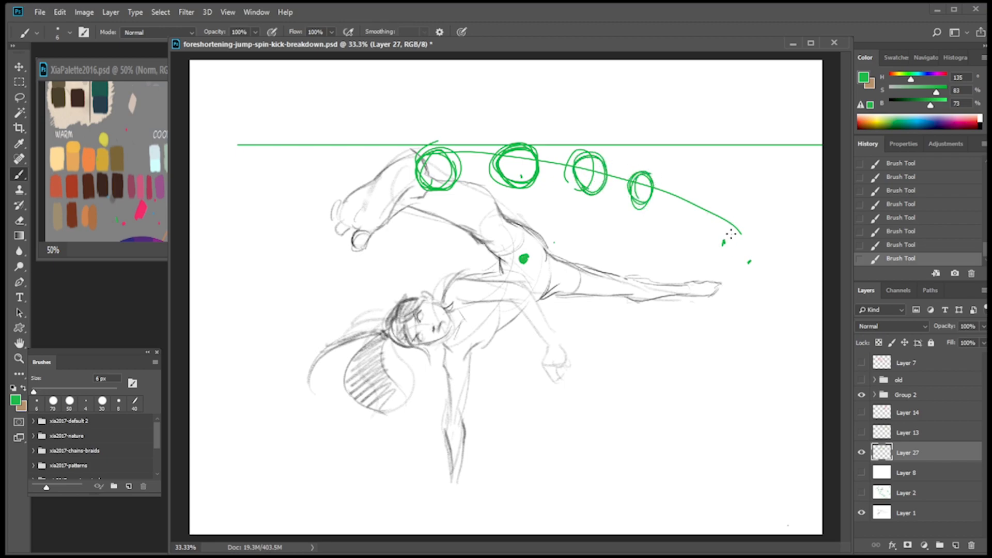
pyautogui.moveTo(732, 235)
pyautogui.mouseDown()
pyautogui.moveTo(739, 250)
pyautogui.moveTo(737, 229)
pyautogui.moveTo(721, 230)
pyautogui.moveTo(723, 212)
pyautogui.moveTo(730, 229)
pyautogui.mouseUp()
pyautogui.hotkey('ctrl', 'z')
pyautogui.hotkey('ctrl', 'z')
pyautogui.moveTo(640, 179)
pyautogui.mouseDown()
pyautogui.moveTo(650, 194)
pyautogui.moveTo(686, 188)
pyautogui.moveTo(684, 212)
pyautogui.moveTo(693, 190)
pyautogui.mouseUp()
pyautogui.hotkey('ctrl', 'z')
# Extend the first two circles toward the hip as foreshortened green thigh cylinders with rounded ends.
pyautogui.moveTo(454, 161); pyautogui.dragTo(479, 201)
pyautogui.moveTo(422, 187); pyautogui.dragTo(475, 224)
pyautogui.moveTo(454, 154); pyautogui.dragTo(485, 204)
pyautogui.moveTo(493, 161); pyautogui.dragTo(512, 210)
pyautogui.moveTo(541, 167); pyautogui.dragTo(531, 206)
pyautogui.moveTo(493, 161)
pyautogui.mouseDown()
pyautogui.moveTo(511, 210)
pyautogui.moveTo(530, 198)
pyautogui.moveTo(517, 215)
pyautogui.moveTo(503, 202)
pyautogui.moveTo(530, 211)
pyautogui.mouseUp()
pyautogui.moveTo(458, 153)
pyautogui.mouseDown()
pyautogui.moveTo(479, 202)
pyautogui.moveTo(459, 212)
pyautogui.moveTo(468, 213)
pyautogui.moveTo(476, 188)
pyautogui.moveTo(470, 210)
pyautogui.moveTo(432, 184)
pyautogui.mouseUp()
# Extend the third and fourth circles toward the hip as angled cylinders, and sketch a faint circle beyond them.
pyautogui.moveTo(573, 168)
pyautogui.mouseDown()
pyautogui.moveTo(586, 188)
pyautogui.moveTo(610, 181)
pyautogui.moveTo(592, 203)
pyautogui.moveTo(580, 161)
pyautogui.moveTo(557, 205)
pyautogui.mouseUp()
pyautogui.moveTo(578, 146)
pyautogui.mouseDown()
pyautogui.moveTo(561, 205)
pyautogui.moveTo(585, 214)
pyautogui.moveTo(570, 200)
pyautogui.moveTo(589, 154)
pyautogui.mouseUp()
pyautogui.moveTo(579, 181)
pyautogui.mouseDown()
pyautogui.moveTo(609, 176)
pyautogui.moveTo(606, 159)
pyautogui.moveTo(576, 178)
pyautogui.moveTo(604, 210)
pyautogui.mouseUp()
pyautogui.moveTo(630, 177)
pyautogui.mouseDown()
pyautogui.moveTo(608, 229)
pyautogui.moveTo(607, 206)
pyautogui.moveTo(662, 216)
pyautogui.moveTo(653, 229)
pyautogui.moveTo(670, 198)
pyautogui.mouseUp()
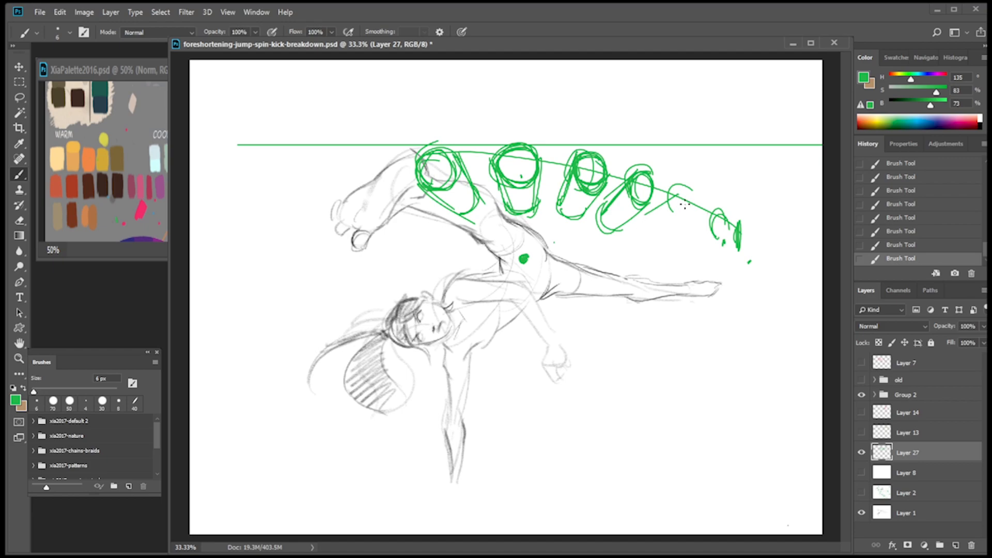
# Draw a lower green arc linking the hip-side ends of the cylinders and curving downward past the fourth one.
pyautogui.moveTo(465, 219); pyautogui.dragTo(641, 234)
pyautogui.moveTo(544, 211)
pyautogui.mouseDown()
pyautogui.moveTo(617, 227)
pyautogui.moveTo(679, 261)
pyautogui.mouseUp()
pyautogui.moveTo(444, 192); pyautogui.dragTo(464, 212)
pyautogui.moveTo(602, 227)
pyautogui.mouseDown()
pyautogui.moveTo(556, 216)
pyautogui.moveTo(597, 216)
pyautogui.moveTo(640, 266)
pyautogui.mouseUp()
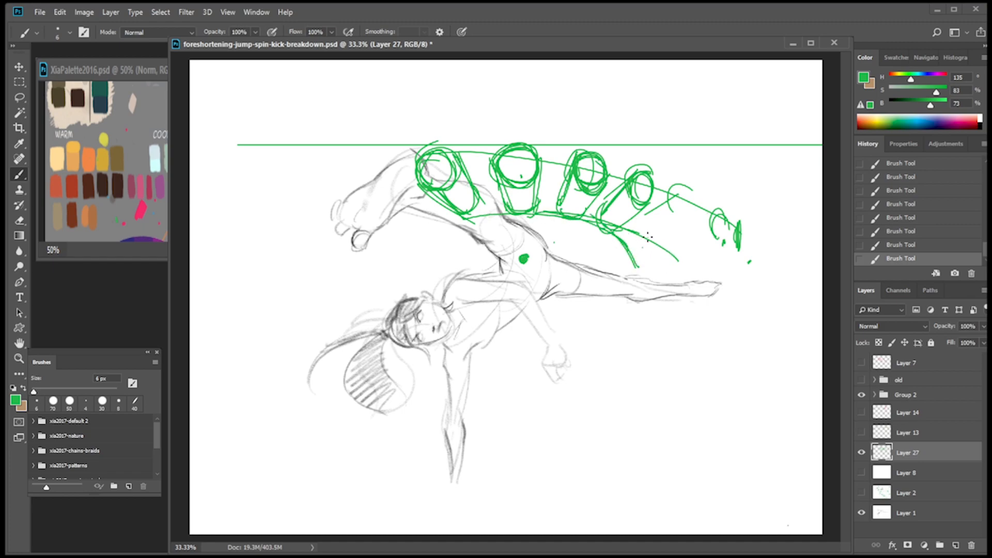
# Draw the last two cylinders between the arcs in flatter perspective, and reinforce the circle and edges of the fourth one.
pyautogui.moveTo(620, 231)
pyautogui.mouseDown()
pyautogui.moveTo(666, 256)
pyautogui.moveTo(726, 222)
pyautogui.moveTo(671, 258)
pyautogui.moveTo(722, 242)
pyautogui.mouseUp()
pyautogui.moveTo(663, 240); pyautogui.dragTo(718, 217)
pyautogui.moveTo(638, 236)
pyautogui.mouseDown()
pyautogui.moveTo(686, 212)
pyautogui.moveTo(687, 193)
pyautogui.moveTo(702, 214)
pyautogui.moveTo(686, 191)
pyautogui.mouseUp()
pyautogui.moveTo(740, 222)
pyautogui.mouseDown()
pyautogui.moveTo(737, 248)
pyautogui.moveTo(704, 259)
pyautogui.mouseUp()
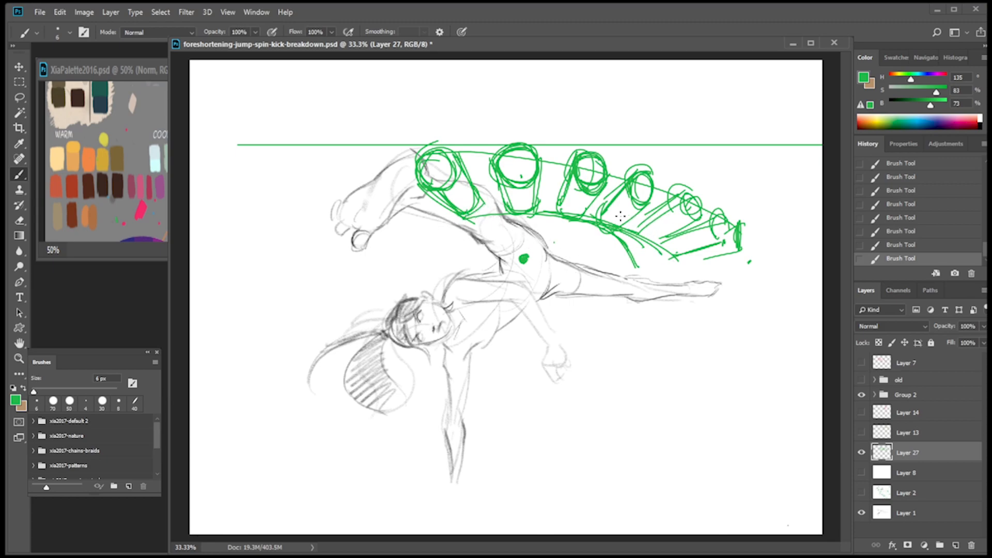
pyautogui.moveTo(649, 196); pyautogui.dragTo(656, 178)
pyautogui.moveTo(692, 208)
pyautogui.mouseDown()
pyautogui.moveTo(700, 195)
pyautogui.moveTo(655, 211)
pyautogui.moveTo(666, 238)
pyautogui.moveTo(652, 242)
pyautogui.mouseUp()
pyautogui.moveTo(601, 213); pyautogui.dragTo(624, 225)
pyautogui.moveTo(636, 187); pyautogui.dragTo(649, 173)
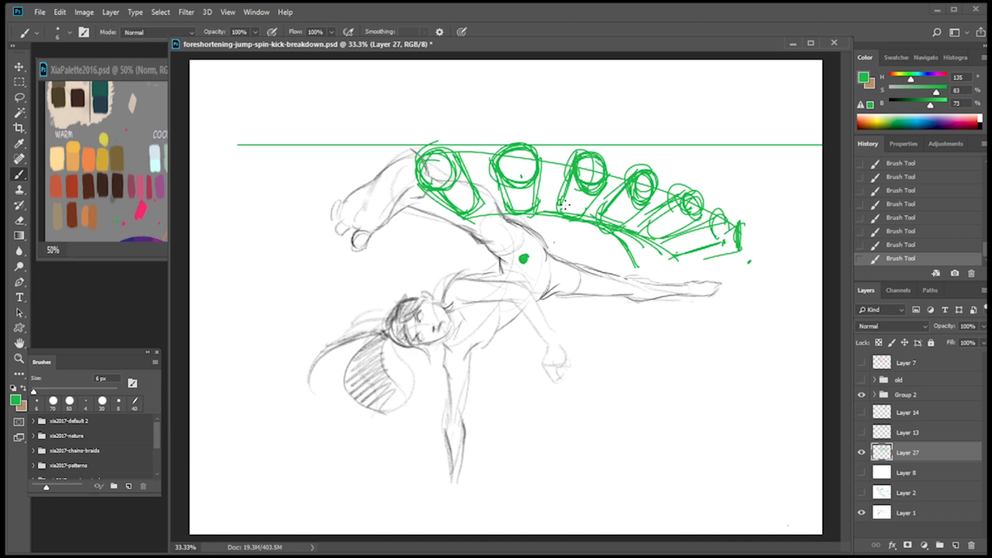
# Below the figure, draw a small green diagram with a horizon line, converging guides and foreshortened cylinders under it.
pyautogui.moveTo(305, 492)
pyautogui.mouseDown()
pyautogui.moveTo(298, 483)
pyautogui.moveTo(352, 487)
pyautogui.moveTo(341, 480)
pyautogui.moveTo(353, 471)
pyautogui.mouseUp()
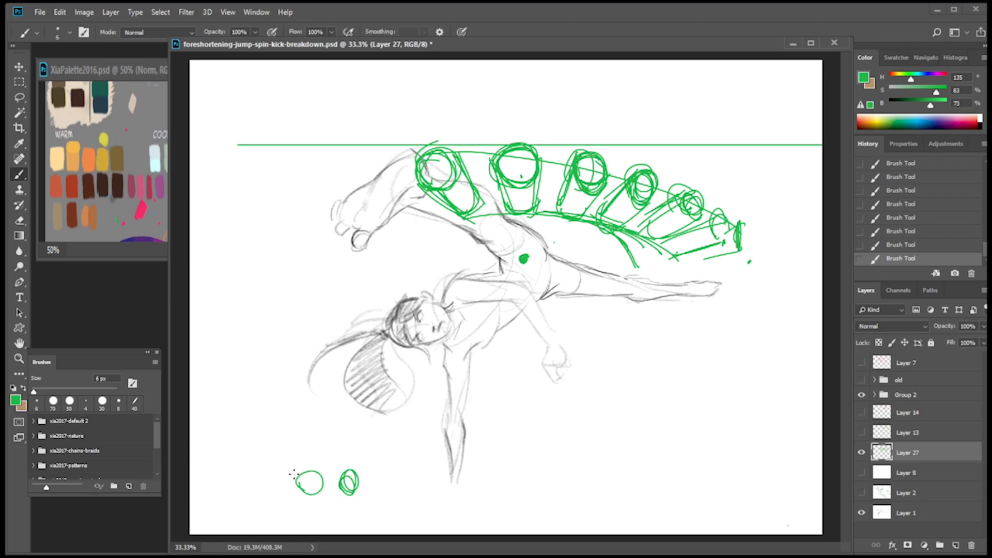
pyautogui.moveTo(196, 432); pyautogui.dragTo(440, 429)
pyautogui.moveTo(299, 429); pyautogui.dragTo(200, 499)
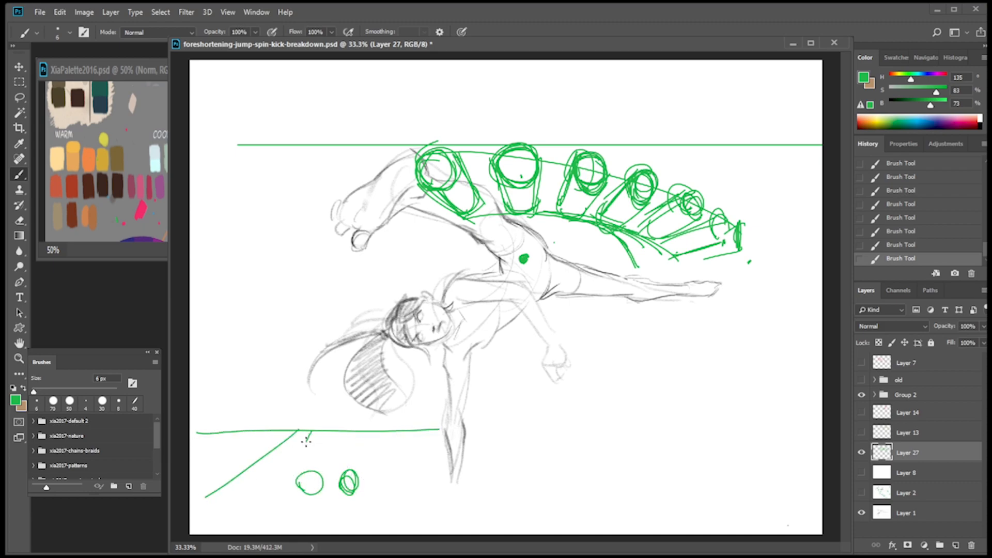
pyautogui.moveTo(295, 436)
pyautogui.mouseDown()
pyautogui.moveTo(328, 406)
pyautogui.moveTo(308, 445)
pyautogui.mouseUp()
pyautogui.moveTo(338, 393); pyautogui.dragTo(333, 458)
pyautogui.moveTo(364, 416); pyautogui.dragTo(367, 434)
pyautogui.moveTo(310, 451)
pyautogui.mouseDown()
pyautogui.moveTo(295, 483)
pyautogui.moveTo(328, 451)
pyautogui.moveTo(321, 479)
pyautogui.moveTo(253, 477)
pyautogui.moveTo(301, 458)
pyautogui.moveTo(279, 488)
pyautogui.mouseUp()
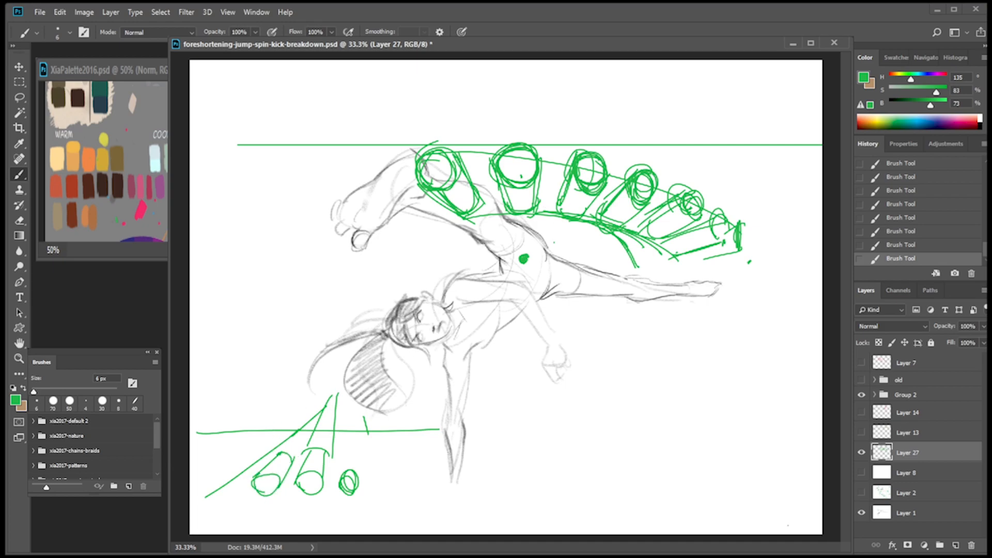
# Draw a green upward arrow below the extended leg and a downward arrow above the small diagram's horizon line.
pyautogui.moveTo(603, 358); pyautogui.dragTo(606, 311)
pyautogui.moveTo(591, 333); pyautogui.dragTo(608, 310)
pyautogui.moveTo(271, 370); pyautogui.dragTo(275, 419)
pyautogui.moveTo(264, 401); pyautogui.dragTo(287, 397)
# Add progressively smaller circles curving up on both sides of the small diagram, and thicken the ends of its cylinders.
pyautogui.moveTo(268, 466)
pyautogui.mouseDown()
pyautogui.moveTo(296, 447)
pyautogui.moveTo(287, 468)
pyautogui.moveTo(356, 480)
pyautogui.moveTo(347, 471)
pyautogui.moveTo(371, 489)
pyautogui.moveTo(380, 471)
pyautogui.moveTo(409, 464)
pyautogui.mouseUp()
pyautogui.moveTo(240, 478)
pyautogui.mouseDown()
pyautogui.moveTo(250, 485)
pyautogui.moveTo(278, 476)
pyautogui.moveTo(238, 486)
pyautogui.moveTo(212, 450)
pyautogui.moveTo(208, 458)
pyautogui.mouseUp()
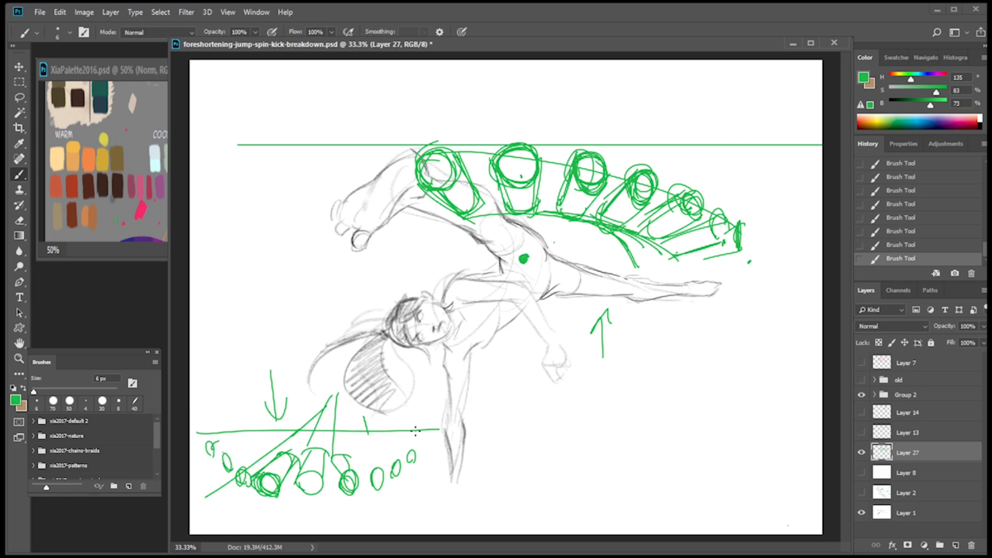
pyautogui.moveTo(303, 490); pyautogui.dragTo(302, 499)
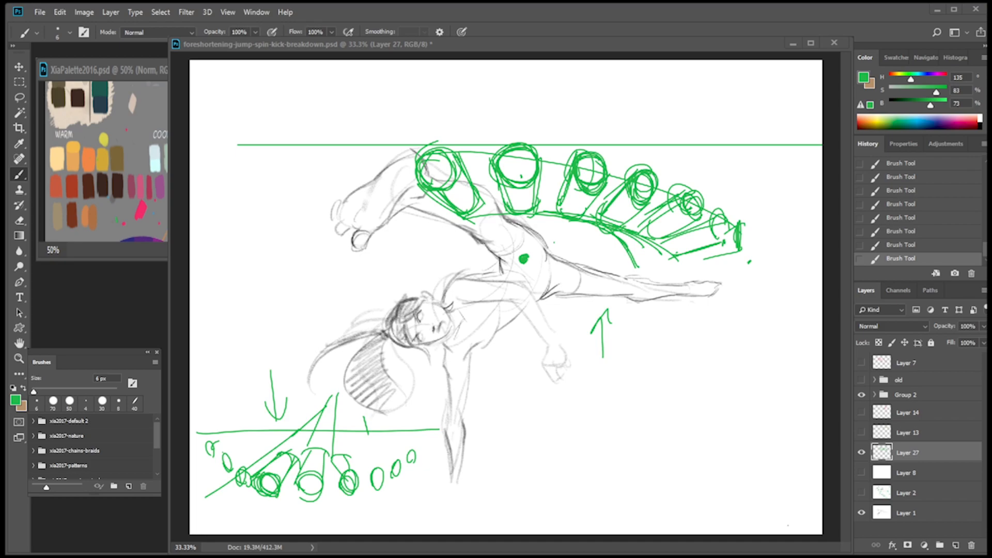
# Mark small green dots on the upper thigh beside the hip dot.
pyautogui.click(495, 237)
pyautogui.moveTo(487, 231); pyautogui.dragTo(491, 233)
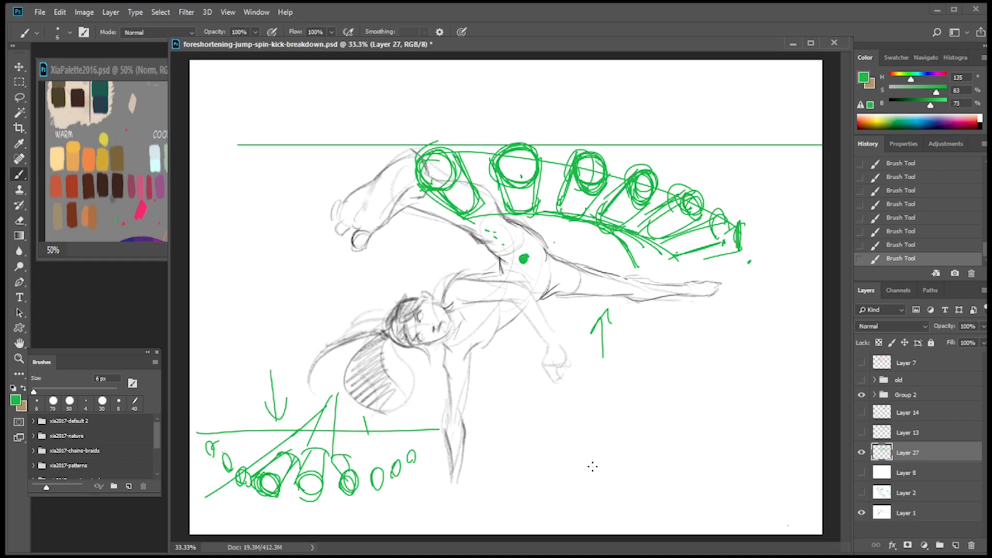
# Sketch a row of three green boxes beneath the extended leg, turning from angled views to a small plain square.
pyautogui.moveTo(565, 445)
pyautogui.mouseDown()
pyautogui.moveTo(555, 475)
pyautogui.moveTo(580, 476)
pyautogui.moveTo(583, 502)
pyautogui.moveTo(551, 500)
pyautogui.mouseUp()
pyautogui.moveTo(560, 498)
pyautogui.mouseDown()
pyautogui.moveTo(584, 497)
pyautogui.moveTo(588, 448)
pyautogui.moveTo(588, 487)
pyautogui.moveTo(604, 496)
pyautogui.moveTo(635, 467)
pyautogui.moveTo(635, 493)
pyautogui.mouseUp()
pyautogui.moveTo(615, 450)
pyautogui.mouseDown()
pyautogui.moveTo(600, 480)
pyautogui.moveTo(624, 447)
pyautogui.mouseUp()
pyautogui.moveTo(626, 447); pyautogui.dragTo(640, 466)
pyautogui.moveTo(561, 480); pyautogui.dragTo(592, 469)
pyautogui.moveTo(658, 465); pyautogui.dragTo(657, 496)
pyautogui.moveTo(661, 468); pyautogui.dragTo(683, 465)
pyautogui.moveTo(681, 466); pyautogui.dragTo(683, 492)
pyautogui.moveTo(590, 501)
pyautogui.mouseDown()
pyautogui.moveTo(660, 503)
pyautogui.moveTo(728, 440)
pyautogui.mouseUp()
pyautogui.hotkey('ctrl', 'z')
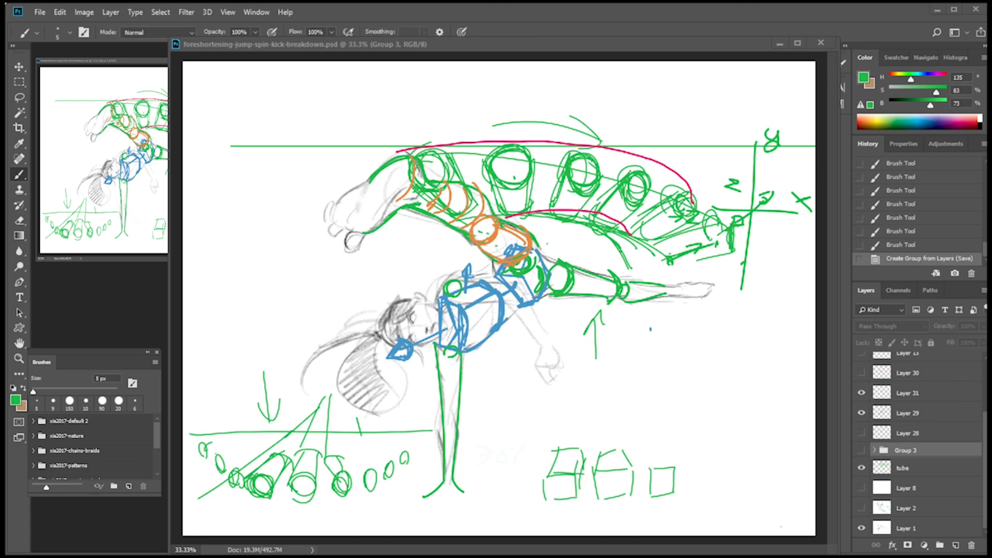
# Widen the breakdown document's window and add a new layer for another perspective diagram.
pyautogui.click(615, 44)
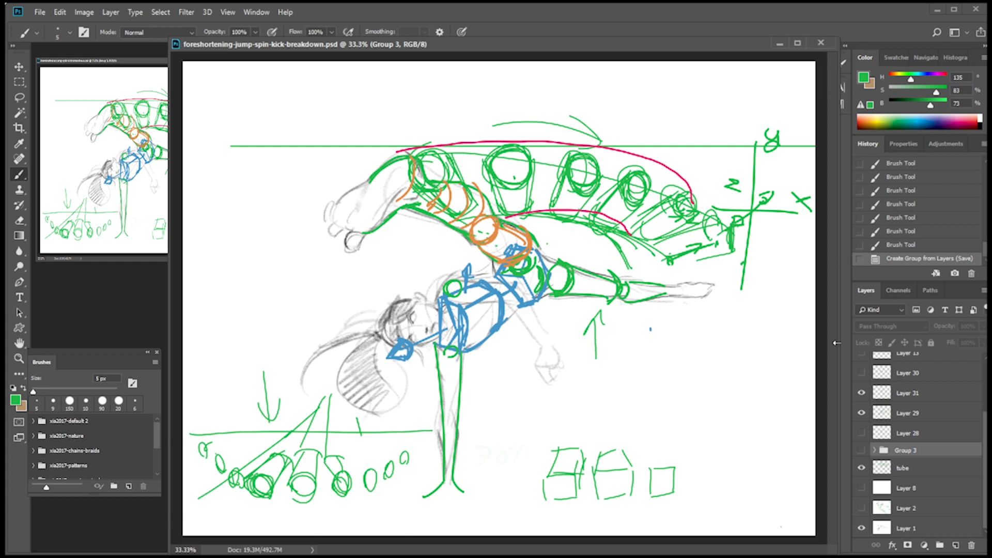
pyautogui.moveTo(839, 350); pyautogui.dragTo(932, 325)
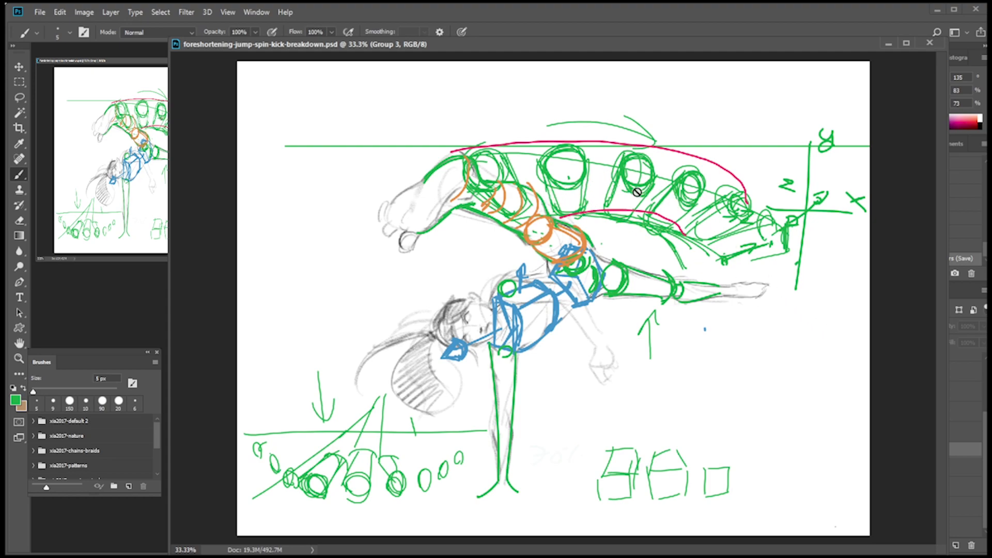
pyautogui.click(955, 547)
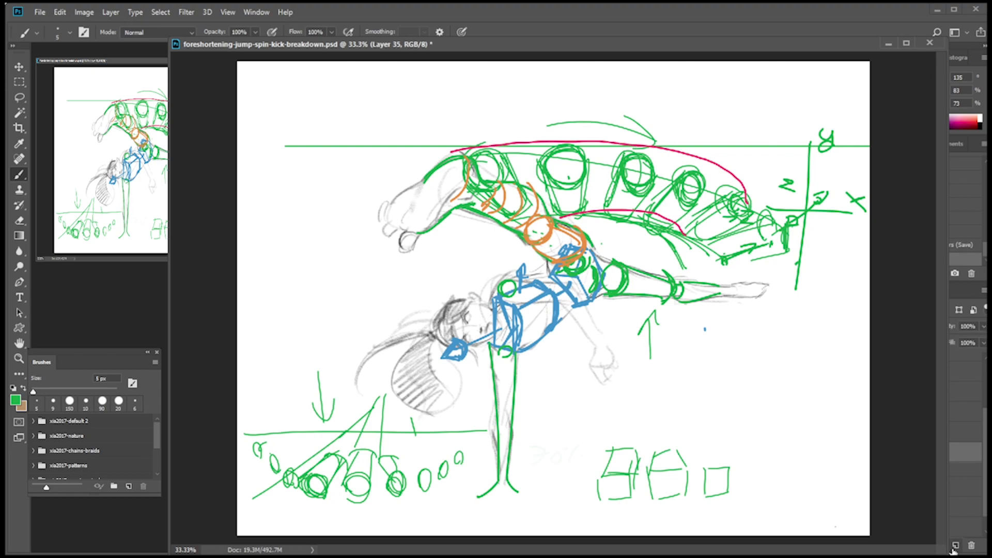
pyautogui.click(940, 546)
pyautogui.hotkey('ctrl', 'z')
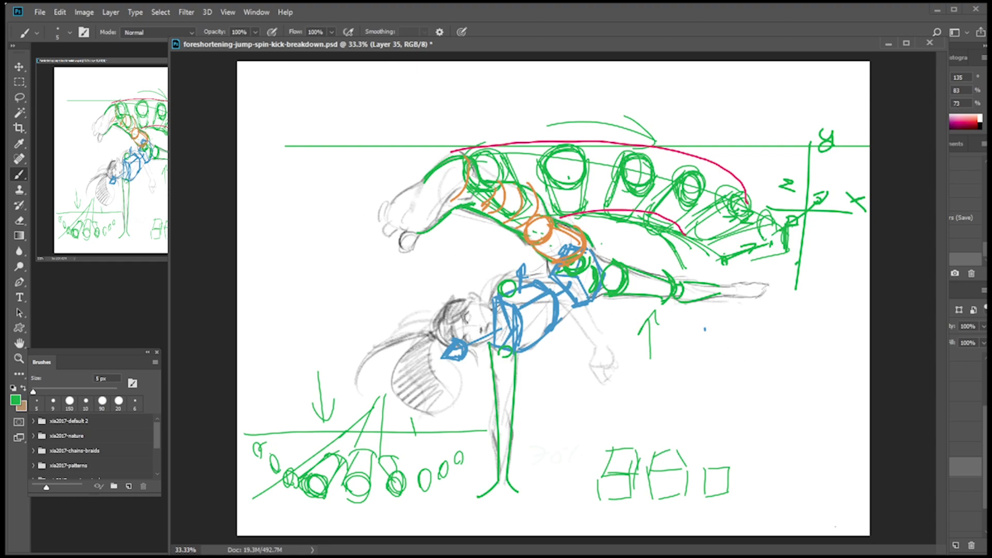
# In blue, draw a straight horizon line below the extended leg, mark a vanishing point, and add a parallel line lower down.
pyautogui.click(164, 192)
pyautogui.keyDown('alt'); pyautogui.click(597, 251); pyautogui.keyUp('alt')
pyautogui.hotkey('ctrl', 'BackSpace')
pyautogui.hotkey('ctrl', 'z')
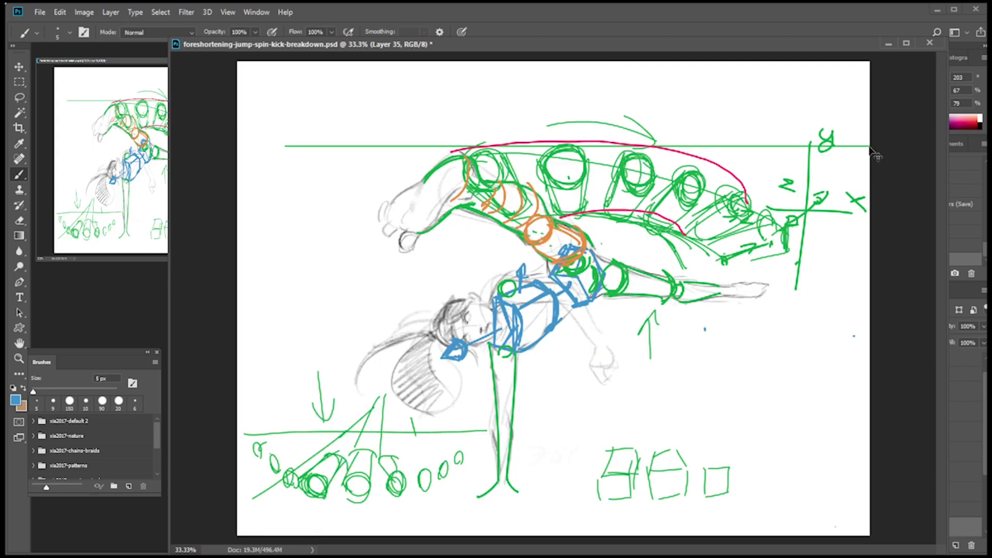
pyautogui.hotkey('ctrl', '+')
pyautogui.moveTo(771, 479); pyautogui.dragTo(691, 361)
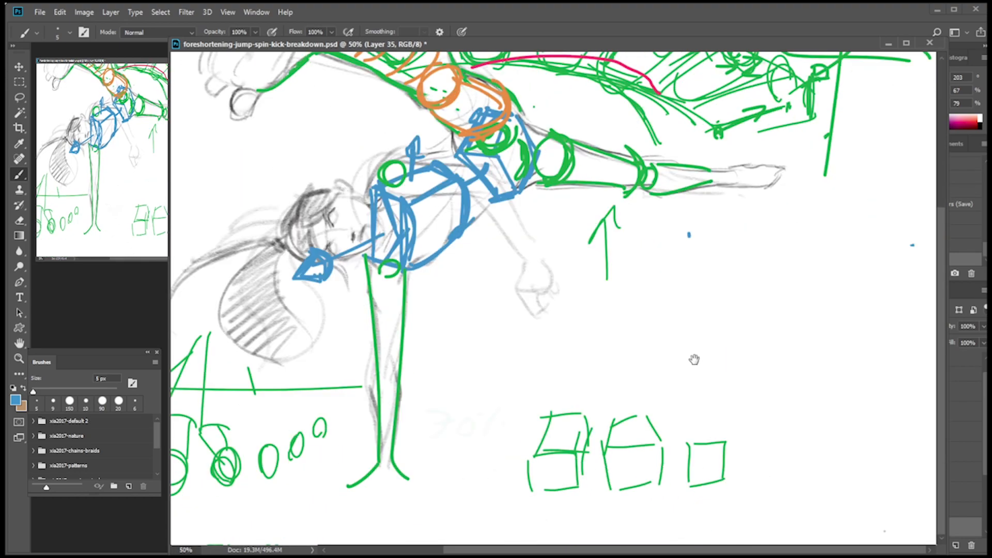
pyautogui.moveTo(628, 282); pyautogui.dragTo(937, 282)
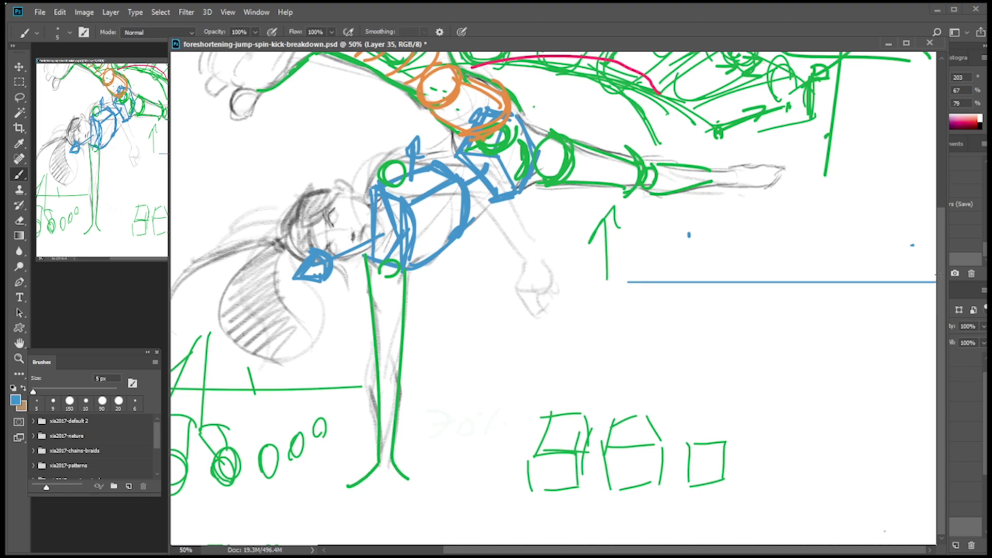
pyautogui.moveTo(790, 277); pyautogui.dragTo(791, 284)
pyautogui.moveTo(561, 394); pyautogui.dragTo(937, 386)
pyautogui.hotkey('ctrl', 'z')
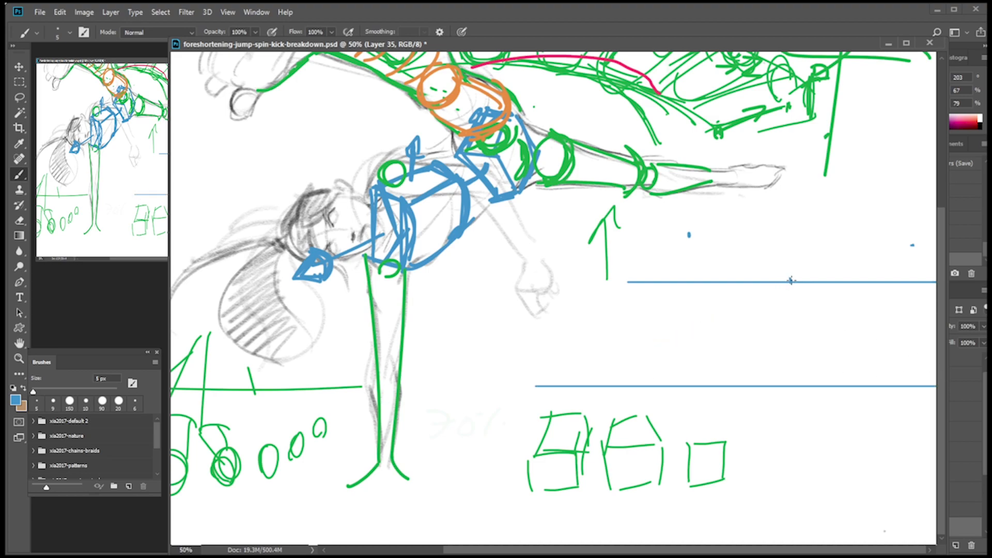
# Draw four blue lines converging at the vanishing point and a second horizontal across them to form foreshortened ground squares.
pyautogui.moveTo(599, 414); pyautogui.dragTo(790, 282)
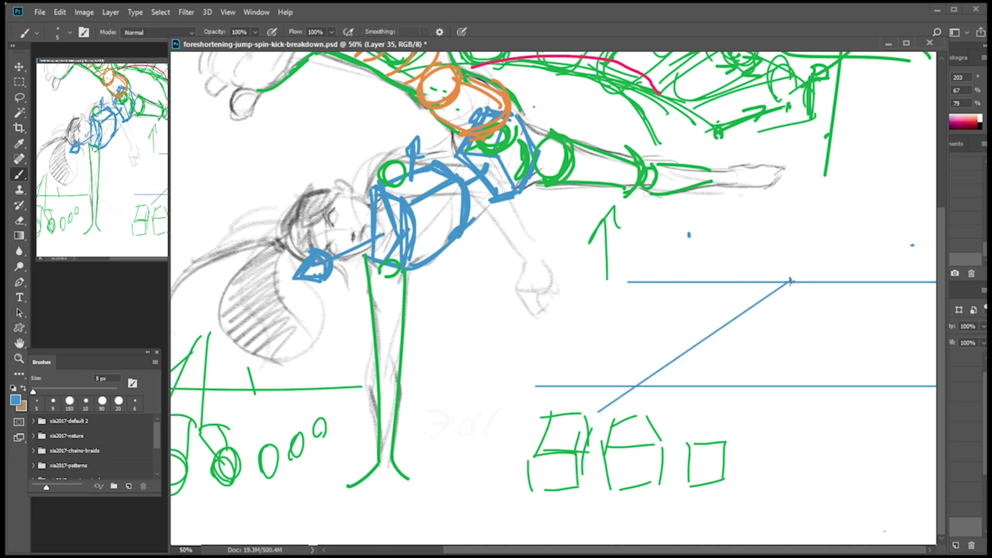
pyautogui.keyDown('shift'); pyautogui.click(756, 422); pyautogui.keyUp('shift')
pyautogui.keyDown('shift'); pyautogui.click(907, 419); pyautogui.keyUp('shift')
pyautogui.keyDown('shift'); pyautogui.click(479, 396); pyautogui.keyUp('shift')
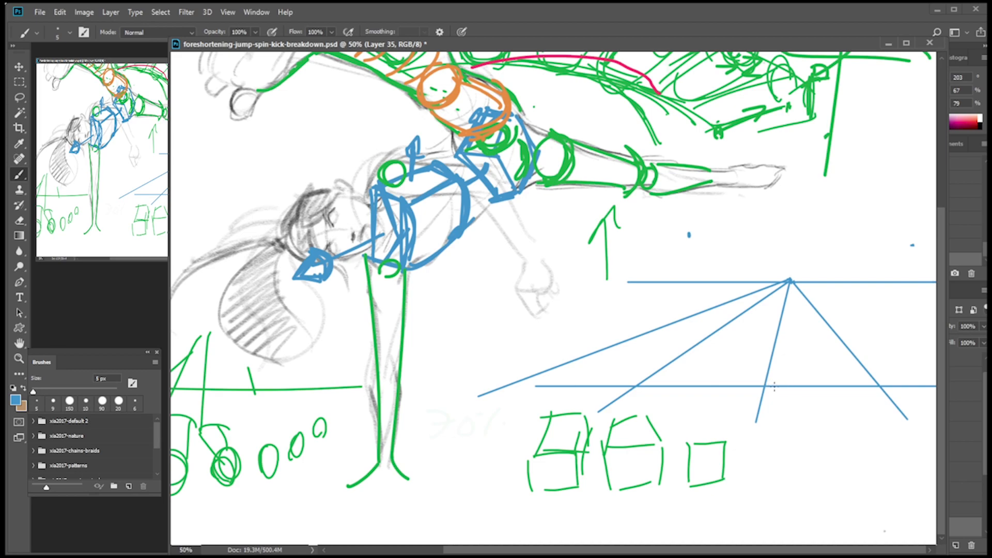
pyautogui.moveTo(548, 349); pyautogui.dragTo(937, 349)
pyautogui.hotkey('ctrl', 'z')
pyautogui.moveTo(557, 352); pyautogui.dragTo(937, 352)
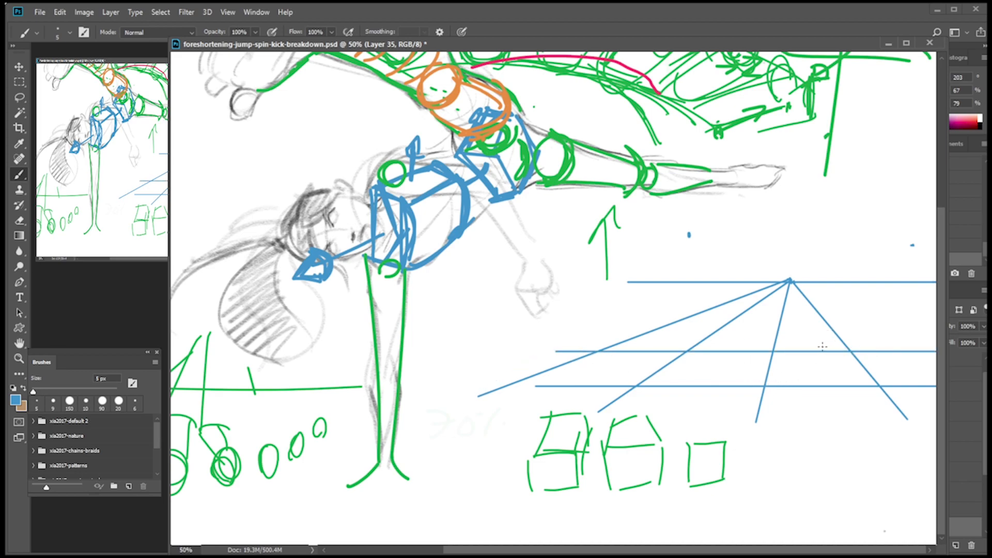
# Draw the horizontal midline and the receding centre line of the middle foreshortened square.
pyautogui.moveTo(722, 194)
pyautogui.mouseDown()
pyautogui.moveTo(665, 352)
pyautogui.moveTo(667, 193)
pyautogui.mouseUp()
pyautogui.click(769, 368)
pyautogui.click(661, 368)
pyautogui.keyDown('shift'); pyautogui.click(773, 366); pyautogui.keyUp('shift')
pyautogui.click(727, 352)
pyautogui.keyDown('shift'); pyautogui.click(701, 386); pyautogui.keyUp('shift')
pyautogui.hotkey('ctrl', 'z')
pyautogui.keyDown('shift'); pyautogui.click(701, 386); pyautogui.keyUp('shift')
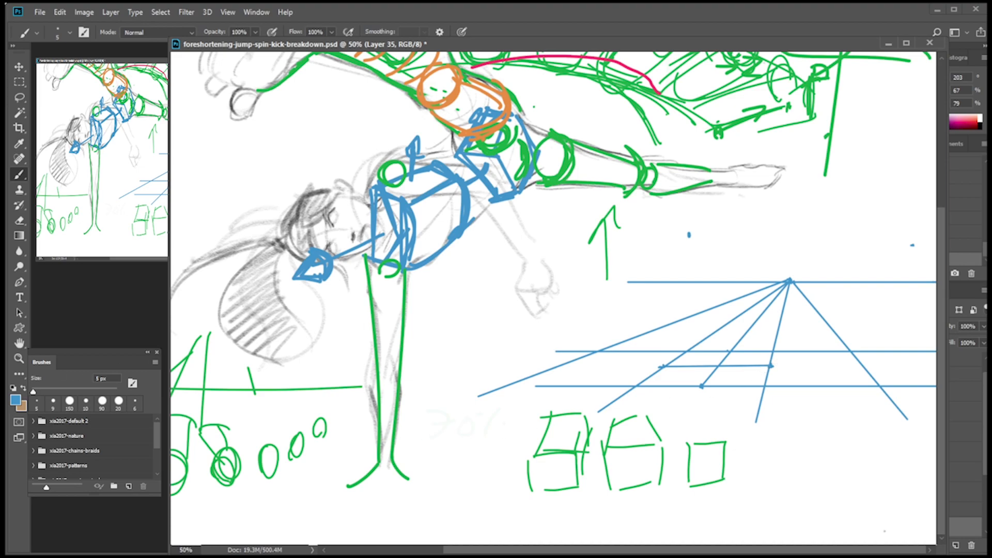
pyautogui.click(770, 290)
# On a new layer, draw a pink ellipse through the ends of the square's midlines as a circle in perspective.
pyautogui.click(837, 425)
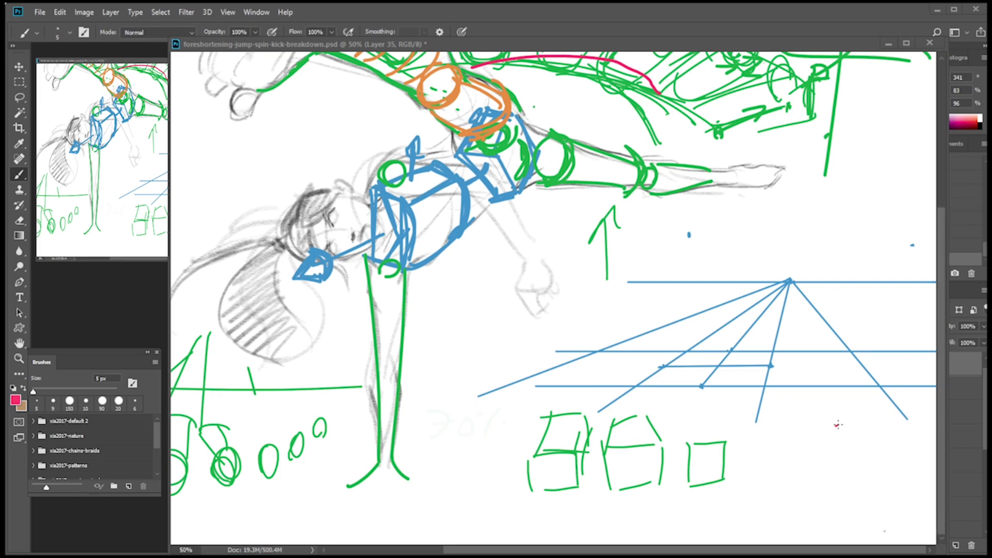
pyautogui.click(956, 546)
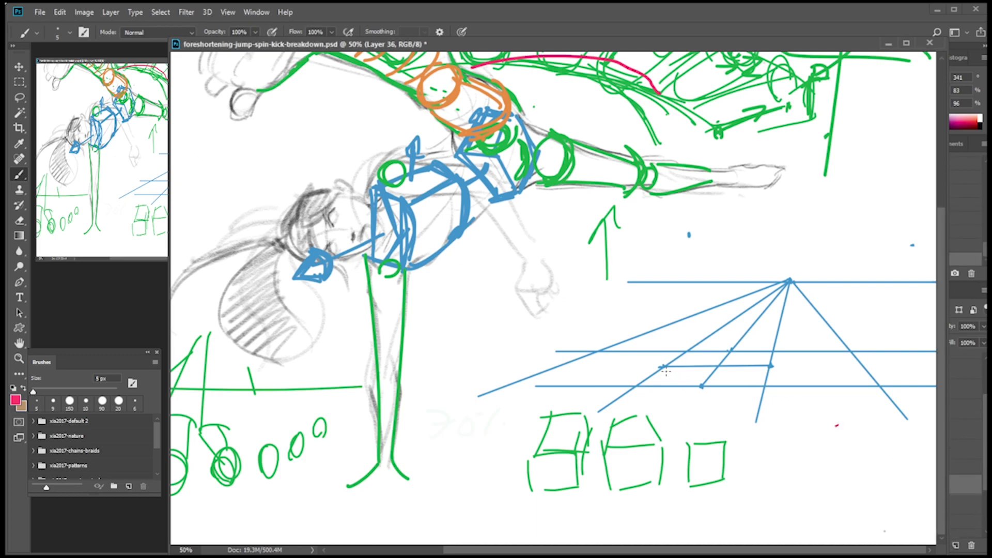
pyautogui.moveTo(663, 367)
pyautogui.mouseDown()
pyautogui.moveTo(667, 380)
pyautogui.moveTo(703, 385)
pyautogui.mouseUp()
pyautogui.moveTo(664, 379)
pyautogui.mouseDown()
pyautogui.moveTo(666, 381)
pyautogui.moveTo(732, 383)
pyautogui.mouseUp()
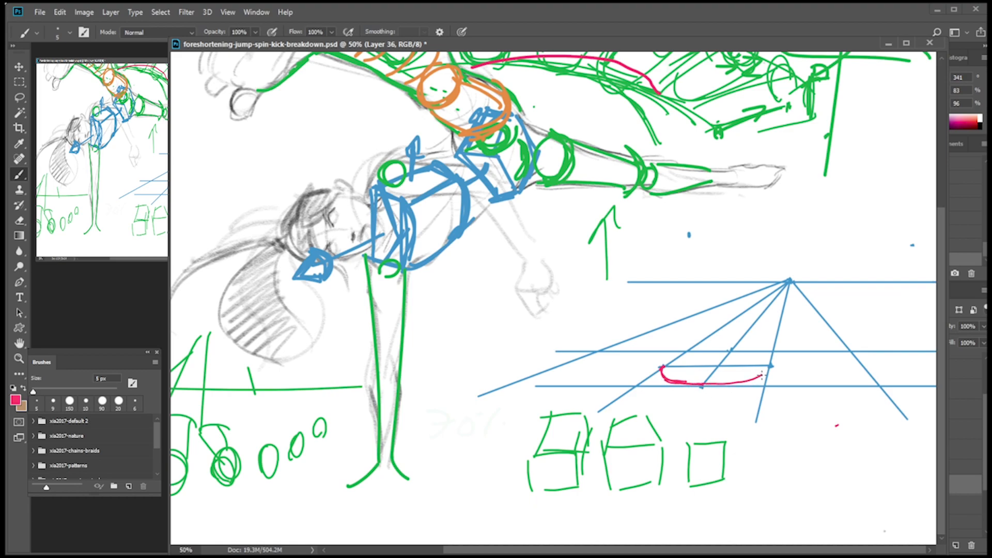
pyautogui.hotkey('ctrl', 'z')
pyautogui.moveTo(702, 386); pyautogui.dragTo(772, 367)
pyautogui.moveTo(667, 369)
pyautogui.mouseDown()
pyautogui.moveTo(730, 351)
pyautogui.moveTo(771, 365)
pyautogui.mouseUp()
pyautogui.hotkey('ctrl', 'z')
pyautogui.moveTo(661, 368)
pyautogui.mouseDown()
pyautogui.moveTo(693, 358)
pyautogui.moveTo(756, 361)
pyautogui.moveTo(734, 354)
pyautogui.moveTo(775, 367)
pyautogui.mouseUp()
pyautogui.moveTo(703, 385); pyautogui.dragTo(765, 369)
pyautogui.hotkey('ctrl', 'z')
pyautogui.moveTo(706, 385)
pyautogui.mouseDown()
pyautogui.moveTo(748, 382)
pyautogui.moveTo(772, 365)
pyautogui.mouseUp()
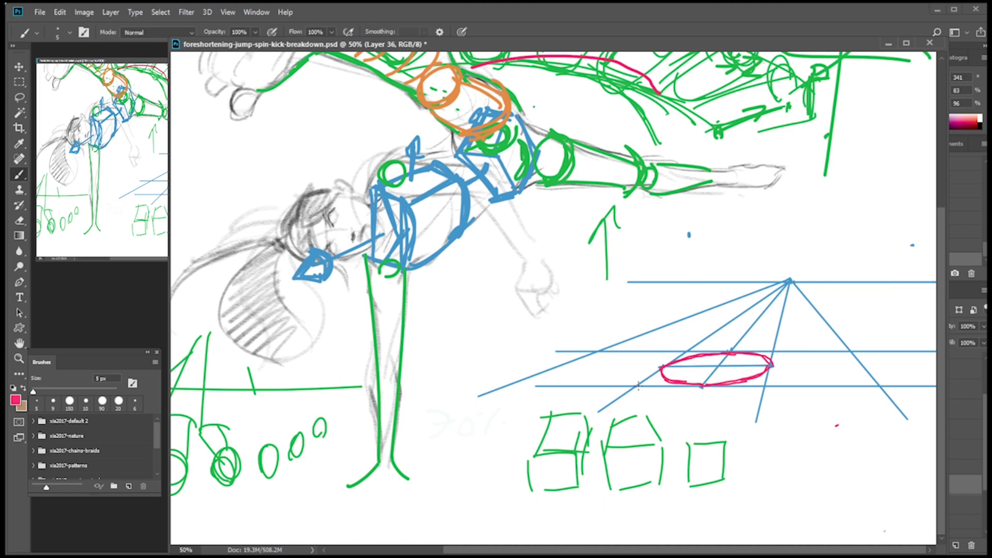
# On another layer, draw both blue diagonals of the foreshortened square through the ellipse's centre.
pyautogui.click(956, 545)
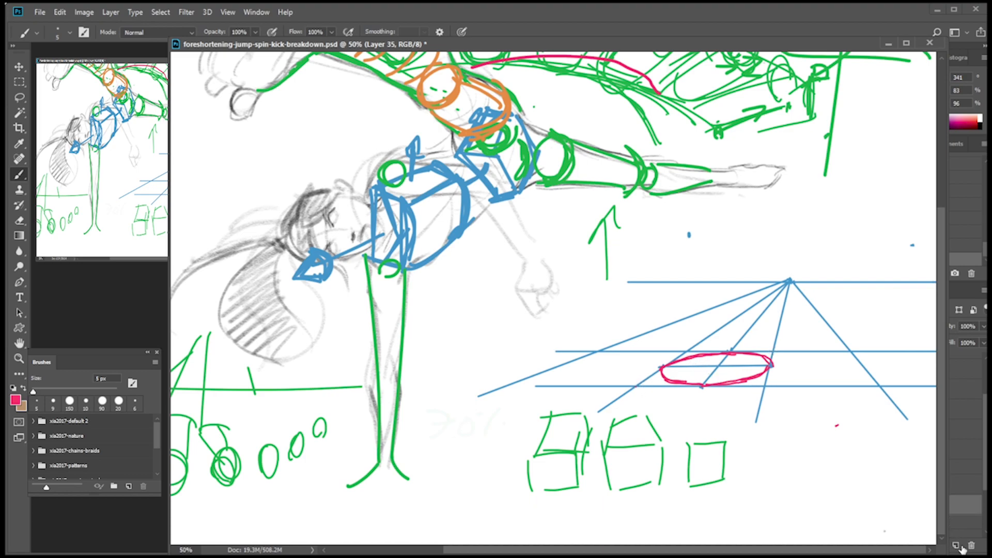
pyautogui.hotkey('ctrl', 'Tab')
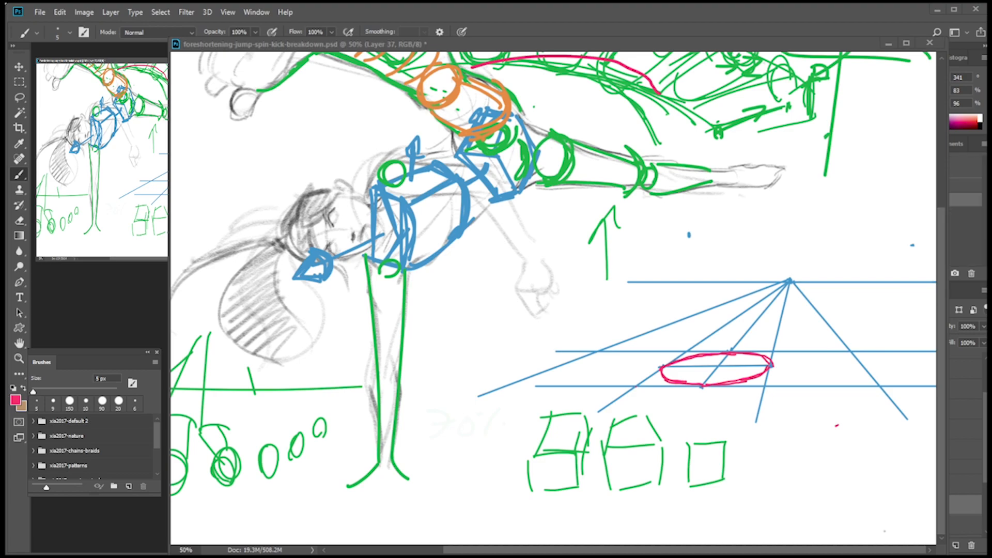
pyautogui.keyDown('alt'); pyautogui.click(202, 157); pyautogui.keyUp('alt')
pyautogui.click(772, 364)
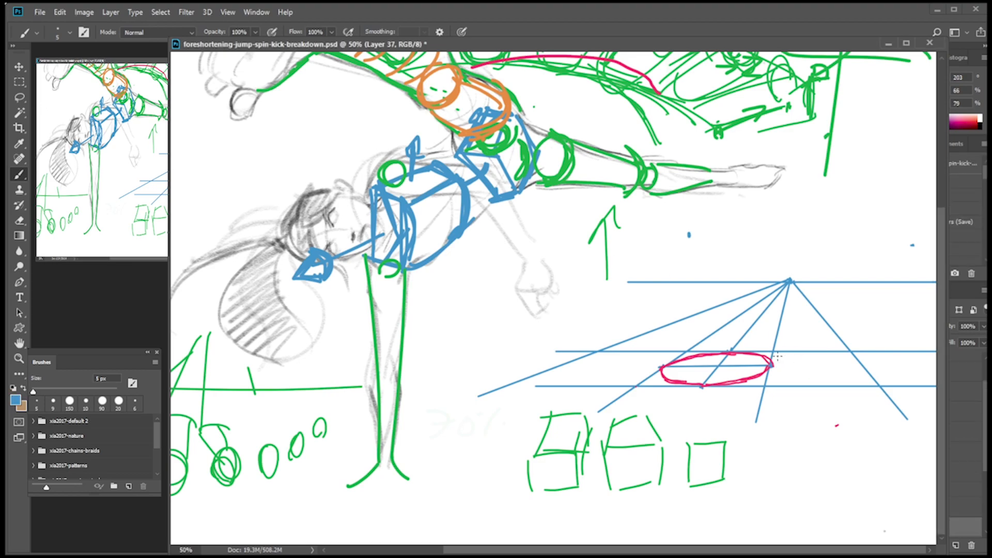
pyautogui.keyDown('shift'); pyautogui.click(634, 385); pyautogui.keyUp('shift')
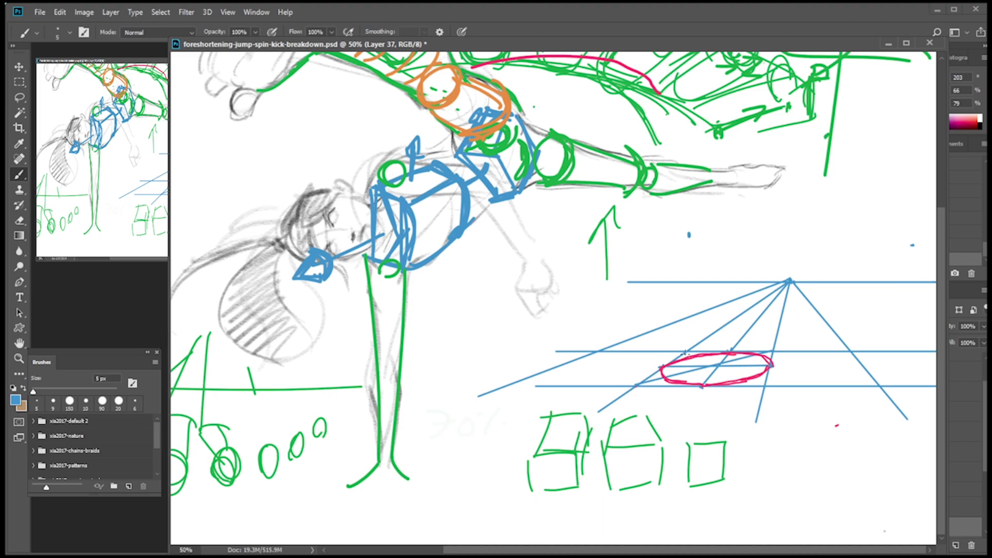
pyautogui.keyDown('shift'); pyautogui.click(763, 386); pyautogui.keyUp('shift')
# On a new layer, mark small blue ticks along the front edge and far side of the pink ellipse.
pyautogui.click(955, 546)
pyautogui.click(955, 547)
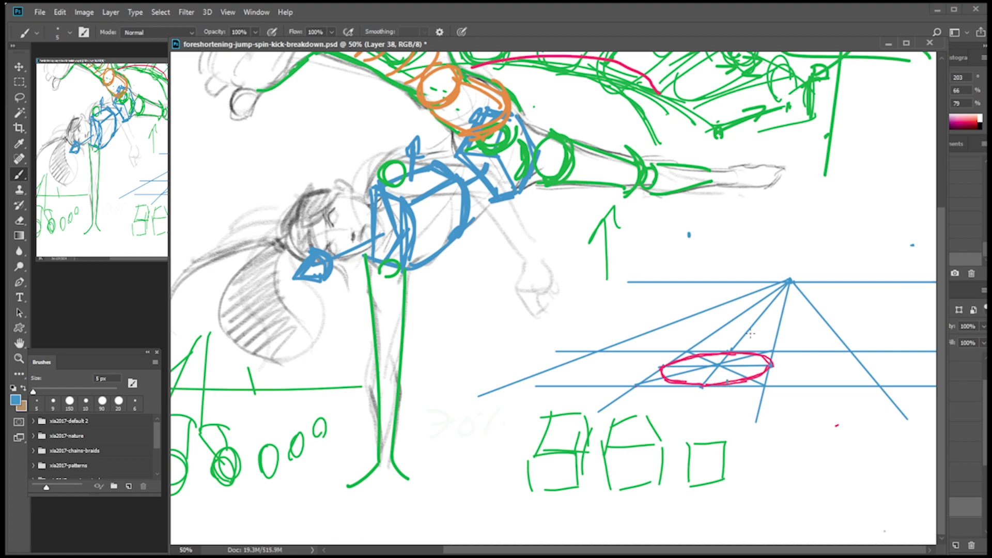
pyautogui.hotkey('ctrl', '+')
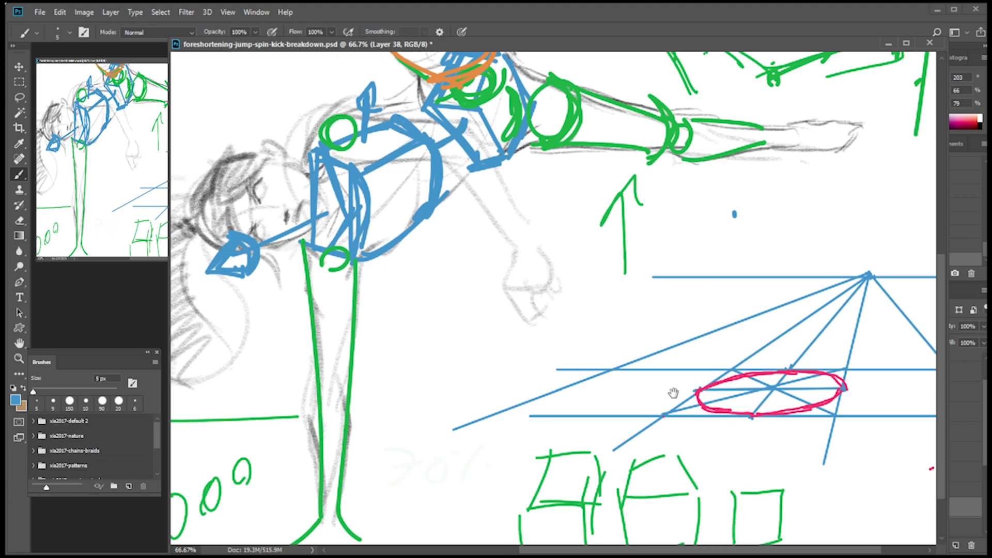
pyautogui.moveTo(723, 408); pyautogui.dragTo(593, 335)
pyautogui.press('[')
pyautogui.press('[')
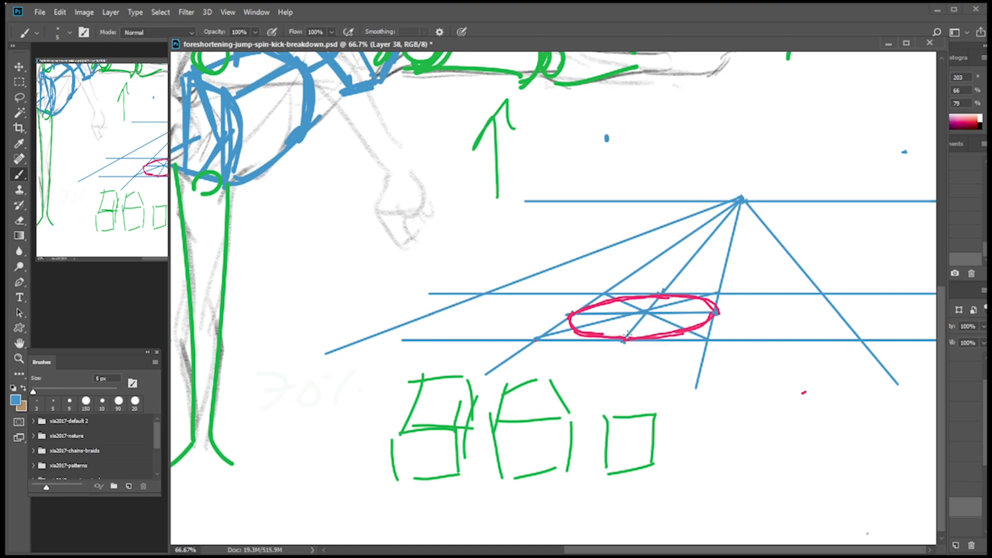
pyautogui.press(']')
pyautogui.press(']')
pyautogui.moveTo(616, 333)
pyautogui.mouseDown()
pyautogui.moveTo(635, 343)
pyautogui.moveTo(631, 334)
pyautogui.mouseUp()
pyautogui.moveTo(673, 330); pyautogui.dragTo(674, 338)
pyautogui.moveTo(705, 318); pyautogui.dragTo(715, 302)
# Draw a row of five small blue circles along the ellipse's front edge and connect them to its centre as cylinders.
pyautogui.moveTo(641, 336)
pyautogui.mouseDown()
pyautogui.moveTo(645, 323)
pyautogui.moveTo(649, 335)
pyautogui.moveTo(645, 310)
pyautogui.mouseUp()
pyautogui.hotkey('ctrl', 'z')
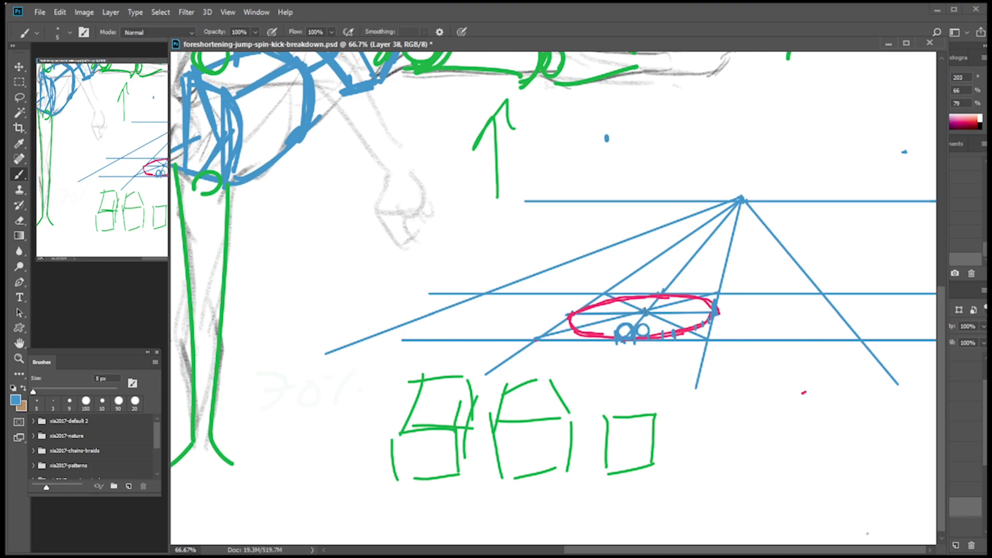
pyautogui.moveTo(626, 324); pyautogui.dragTo(643, 313)
pyautogui.moveTo(650, 336)
pyautogui.mouseDown()
pyautogui.moveTo(657, 323)
pyautogui.moveTo(662, 337)
pyautogui.mouseUp()
pyautogui.moveTo(344, 134); pyautogui.dragTo(414, 208)
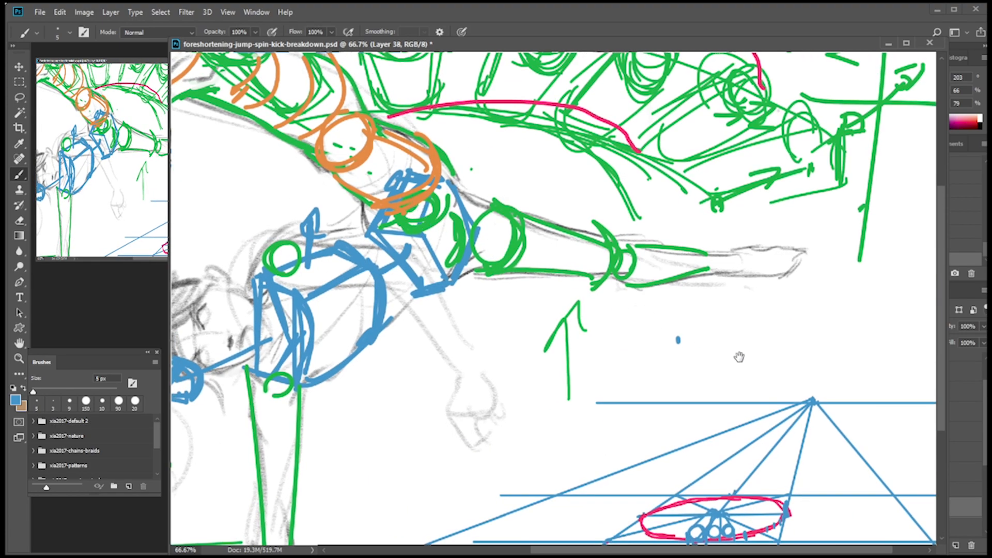
pyautogui.moveTo(762, 401); pyautogui.dragTo(691, 287)
pyautogui.moveTo(687, 379)
pyautogui.mouseDown()
pyautogui.moveTo(688, 335)
pyautogui.moveTo(664, 378)
pyautogui.moveTo(687, 372)
pyautogui.moveTo(684, 364)
pyautogui.mouseUp()
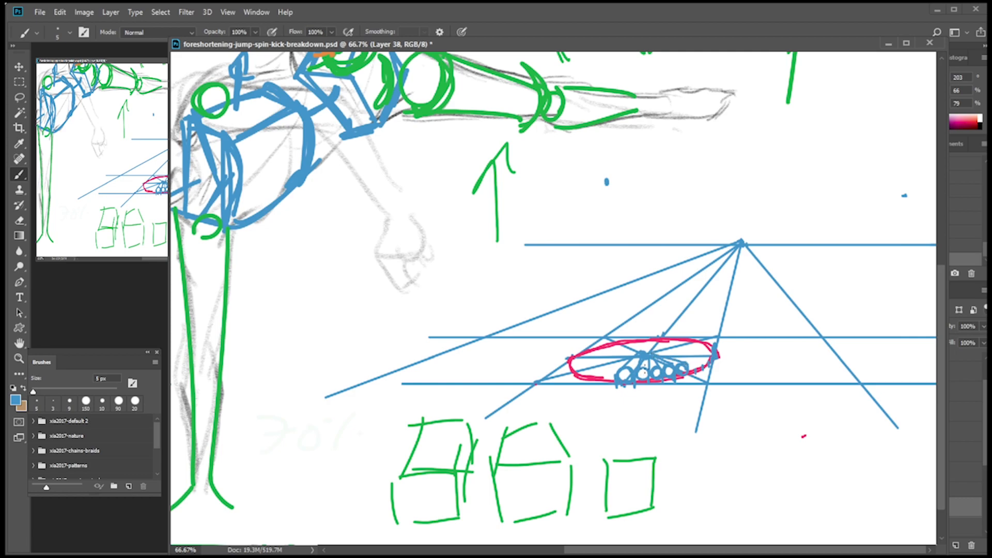
pyautogui.moveTo(628, 365); pyautogui.dragTo(651, 356)
# Beside the pink ellipse, sketch a partial and a full blue ellipse, small end circles, and a thick vertical line between them.
pyautogui.moveTo(486, 380); pyautogui.dragTo(549, 336)
pyautogui.moveTo(550, 361); pyautogui.dragTo(501, 370)
pyautogui.moveTo(383, 369)
pyautogui.mouseDown()
pyautogui.moveTo(398, 353)
pyautogui.moveTo(393, 363)
pyautogui.mouseUp()
pyautogui.moveTo(450, 382)
pyautogui.mouseDown()
pyautogui.moveTo(441, 376)
pyautogui.moveTo(448, 368)
pyautogui.moveTo(471, 380)
pyautogui.moveTo(439, 370)
pyautogui.moveTo(437, 354)
pyautogui.moveTo(447, 373)
pyautogui.moveTo(434, 369)
pyautogui.mouseUp()
pyautogui.moveTo(433, 326); pyautogui.dragTo(439, 405)
pyautogui.moveTo(432, 305); pyautogui.dragTo(440, 411)
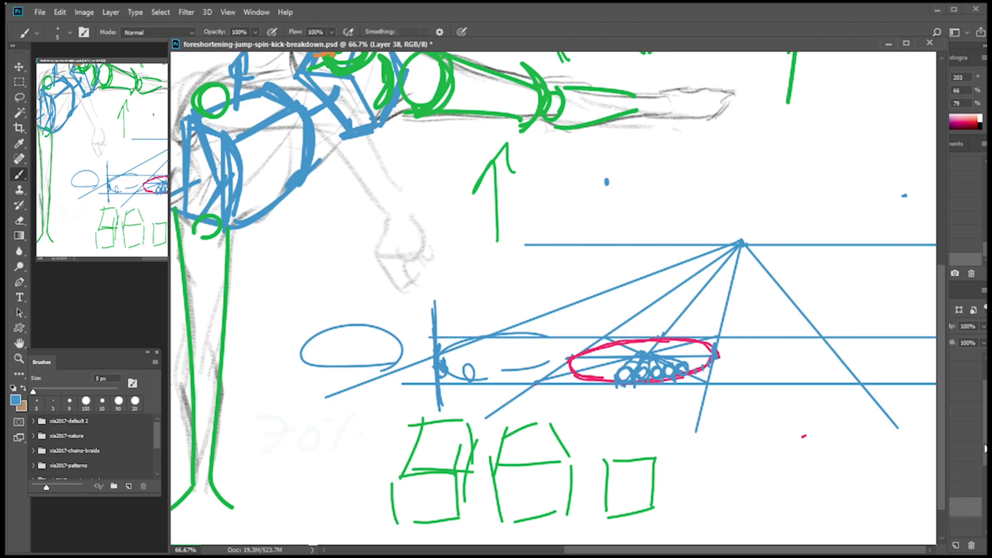
# Switch to orange and draw a straight horizontal line just below the blue horizon, across the converging lines.
pyautogui.scroll(-2, 986, 448)
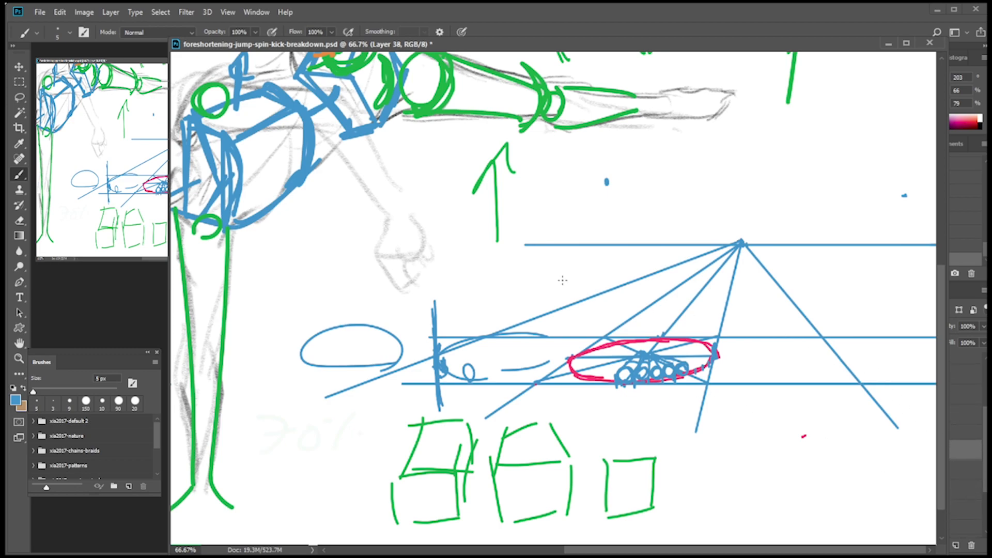
pyautogui.keyDown('alt'); pyautogui.click(325, 54); pyautogui.keyUp('alt')
pyautogui.keyDown('shift'); pyautogui.click(467, 277); pyautogui.keyUp('shift')
pyautogui.keyDown('shift'); pyautogui.click(936, 278); pyautogui.keyUp('shift')
pyautogui.hotkey('ctrl', 'z')
pyautogui.hotkey('ctrl', 'z')
pyautogui.moveTo(464, 276)
pyautogui.mouseDown()
pyautogui.moveTo(570, 269)
pyautogui.moveTo(889, 276)
pyautogui.mouseUp()
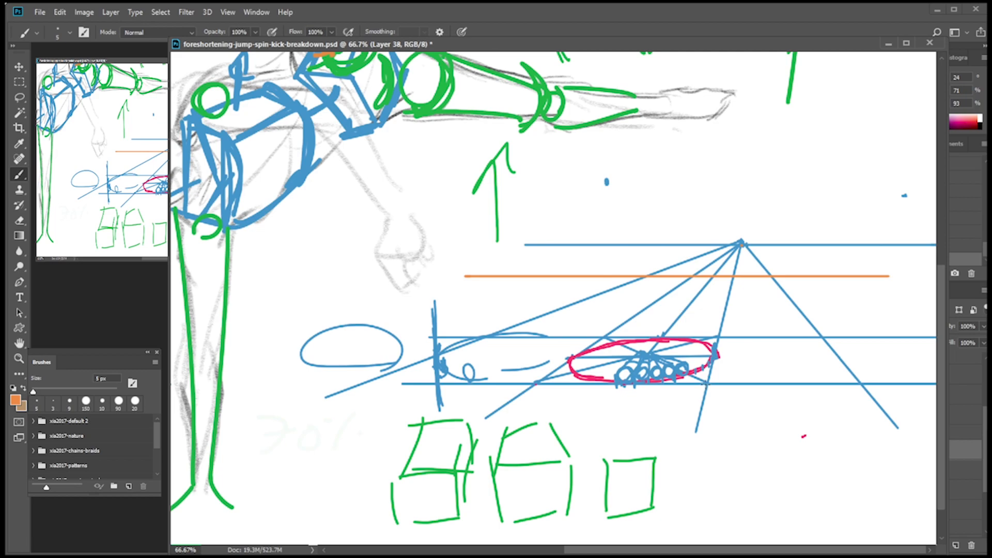
# Draw orange vertical lines from the four corners of the blue ground square up toward the orange horizontal line.
pyautogui.moveTo(706, 384); pyautogui.dragTo(698, 273)
pyautogui.moveTo(718, 339); pyautogui.dragTo(719, 275)
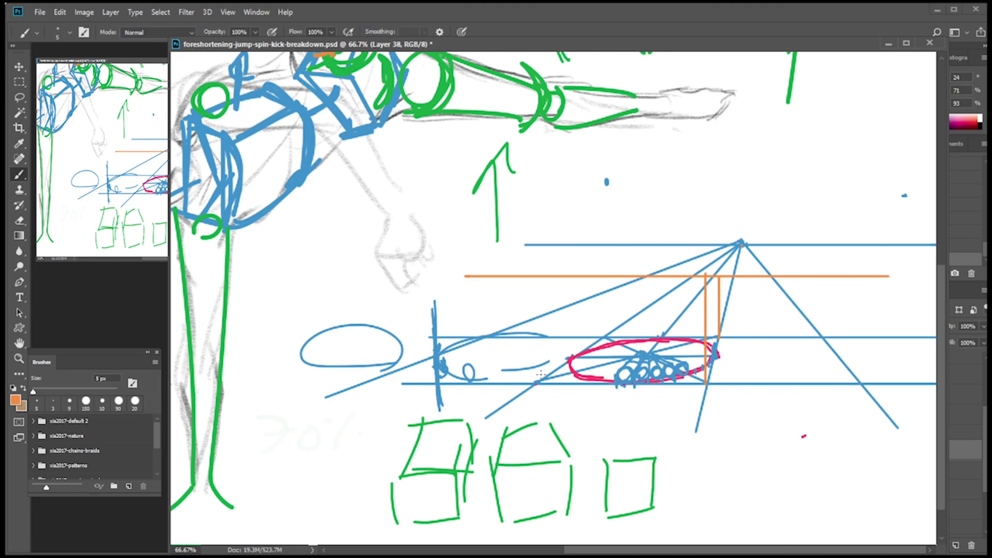
pyautogui.moveTo(536, 382); pyautogui.dragTo(536, 274)
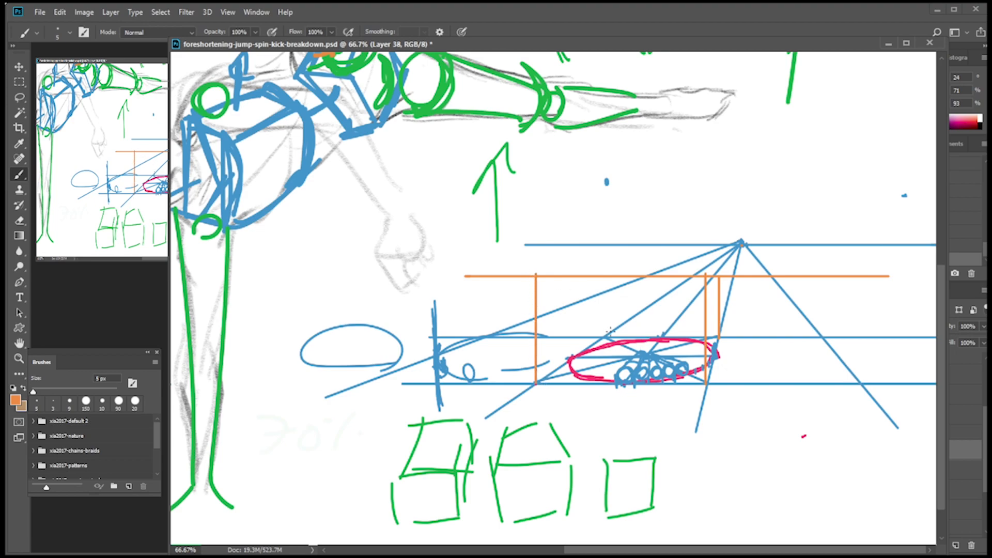
pyautogui.moveTo(606, 337); pyautogui.dragTo(606, 274)
pyautogui.moveTo(573, 360); pyautogui.dragTo(564, 261)
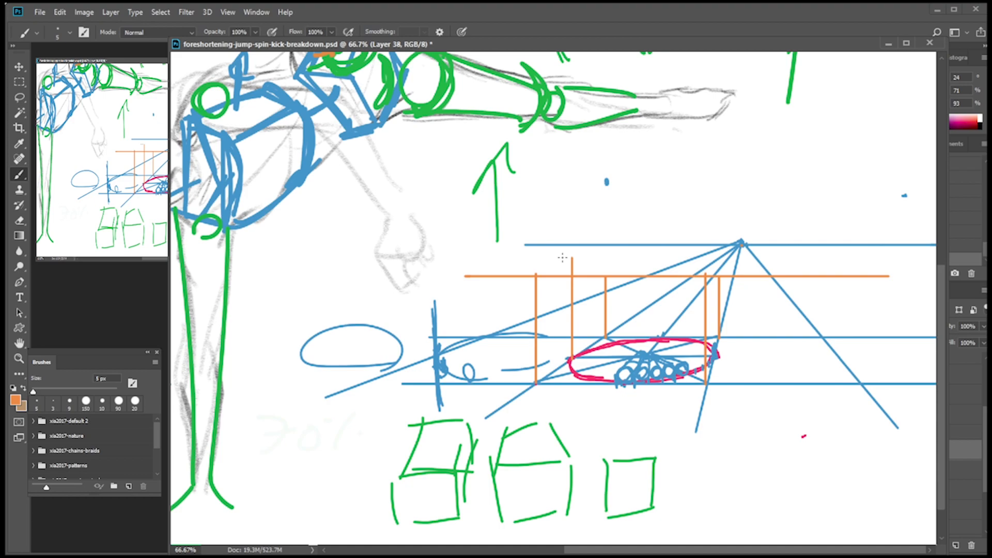
pyautogui.hotkey('ctrl', 'z')
# Complete an orange square in perspective atop the verticals, with sides running to the vanishing point and a horizontal back edge.
pyautogui.keyDown('shift'); pyautogui.click(524, 278); pyautogui.keyUp('shift')
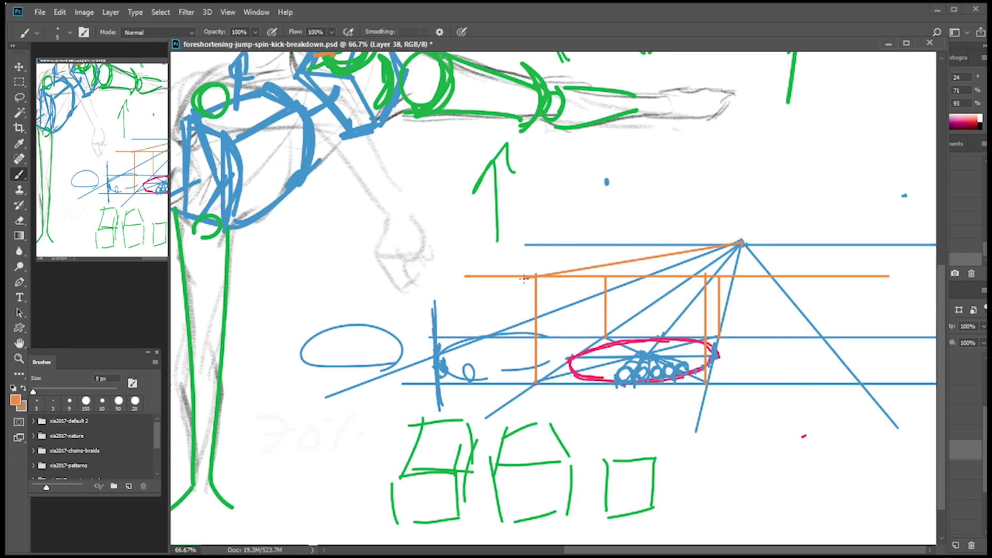
pyautogui.keyDown('shift'); pyautogui.click(698, 283); pyautogui.keyUp('shift')
pyautogui.moveTo(719, 267); pyautogui.dragTo(719, 250)
pyautogui.moveTo(606, 277); pyautogui.dragTo(606, 254)
pyautogui.keyDown('shift'); pyautogui.click(719, 264); pyautogui.keyUp('shift')
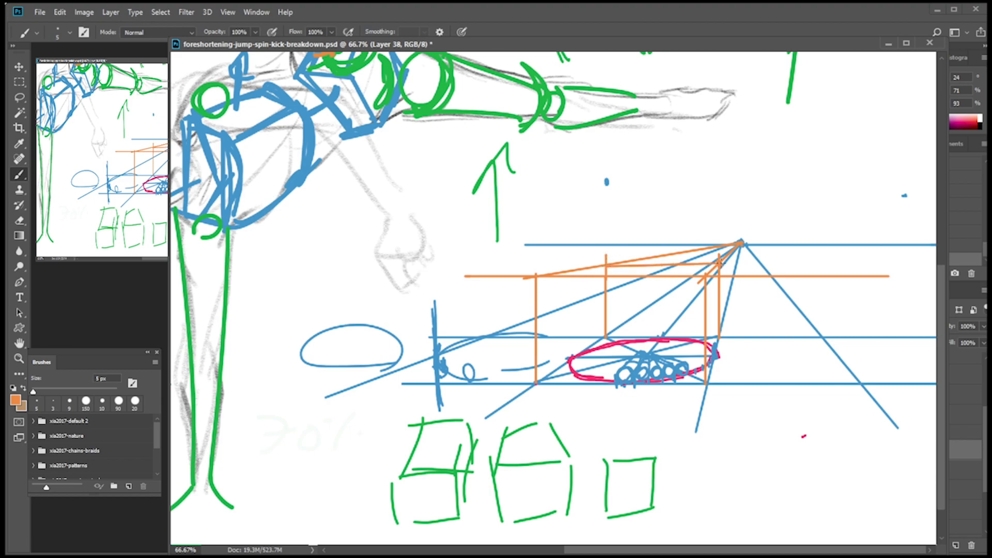
pyautogui.hotkey('ctrl', 'z')
pyautogui.click(606, 267)
pyautogui.keyDown('shift'); pyautogui.click(719, 265); pyautogui.keyUp('shift')
pyautogui.hotkey('ctrl', 'z')
pyautogui.keyDown('shift'); pyautogui.click(718, 264); pyautogui.keyUp('shift')
pyautogui.keyDown('shift'); pyautogui.click(610, 266); pyautogui.keyUp('shift')
# Project the front-edge mark and the pink ellipse's two ends upward with orange verticals, adding a guide to the vanishing point.
pyautogui.keyDown('shift'); pyautogui.click(624, 278); pyautogui.keyUp('shift')
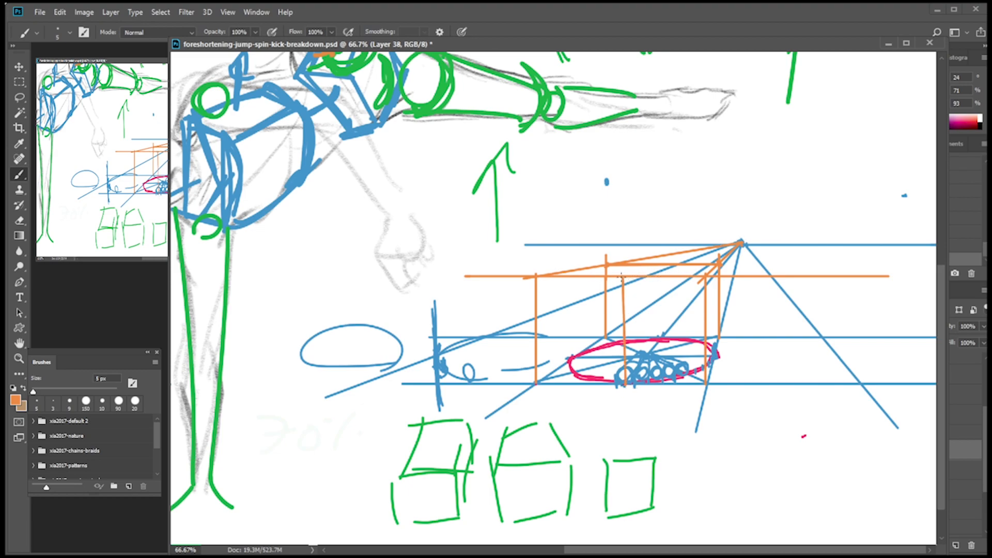
pyautogui.keyDown('shift'); pyautogui.click(742, 243); pyautogui.keyUp('shift')
pyautogui.moveTo(715, 343); pyautogui.dragTo(713, 267)
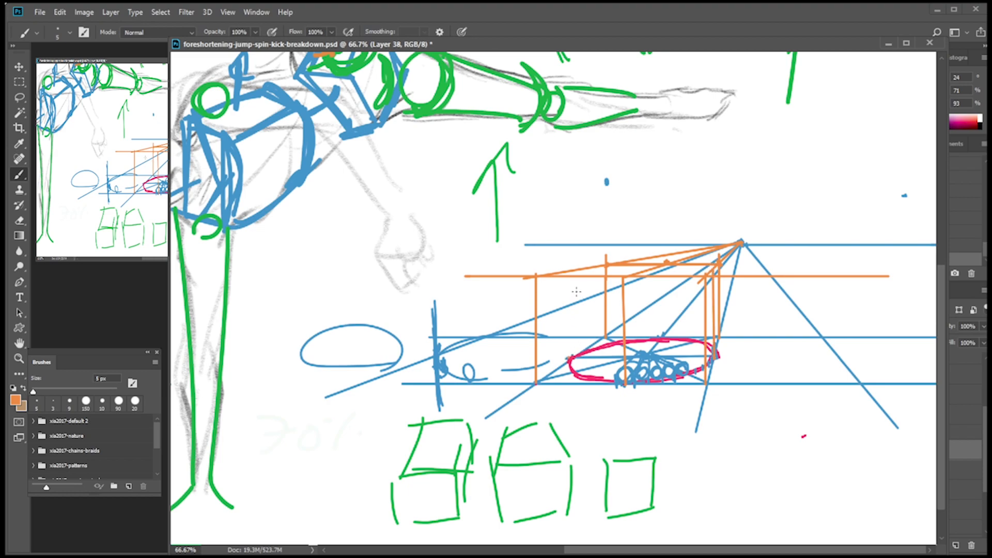
pyautogui.moveTo(569, 356); pyautogui.dragTo(570, 270)
# On a new layer, draw a very flat pink ellipse inside the upper orange square, including its horizontal axis.
pyautogui.click(164, 177)
pyautogui.keyDown('alt'); pyautogui.click(166, 177); pyautogui.keyUp('alt')
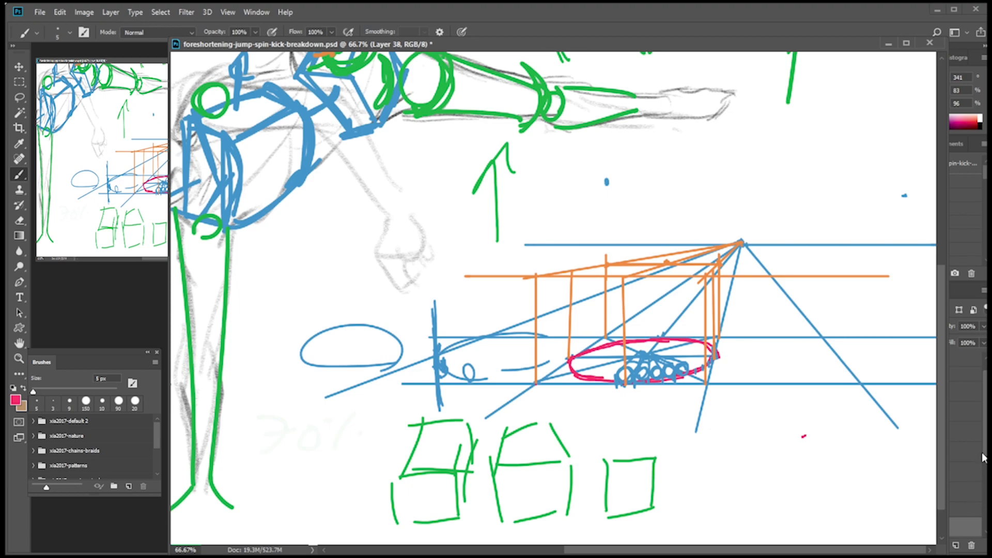
pyautogui.click(956, 545)
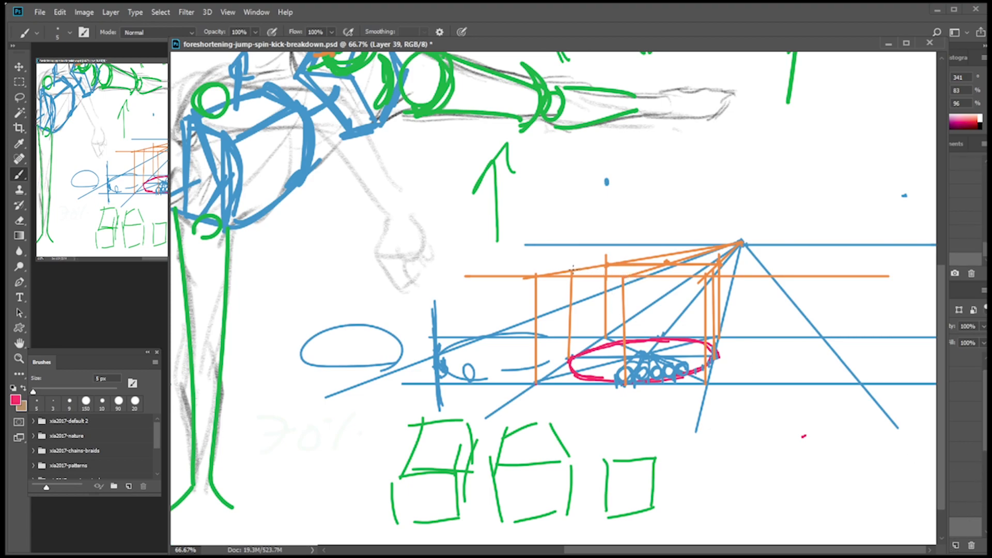
pyautogui.click(573, 271)
pyautogui.keyDown('shift'); pyautogui.click(717, 269); pyautogui.keyUp('shift')
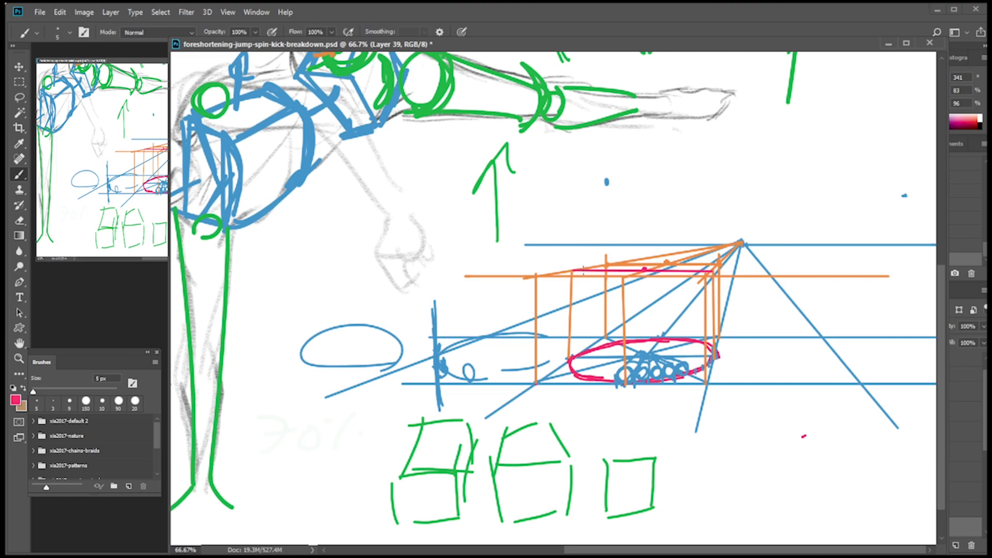
pyautogui.moveTo(575, 272)
pyautogui.mouseDown()
pyautogui.moveTo(634, 278)
pyautogui.moveTo(711, 266)
pyautogui.mouseUp()
pyautogui.hotkey('ctrl', 'z')
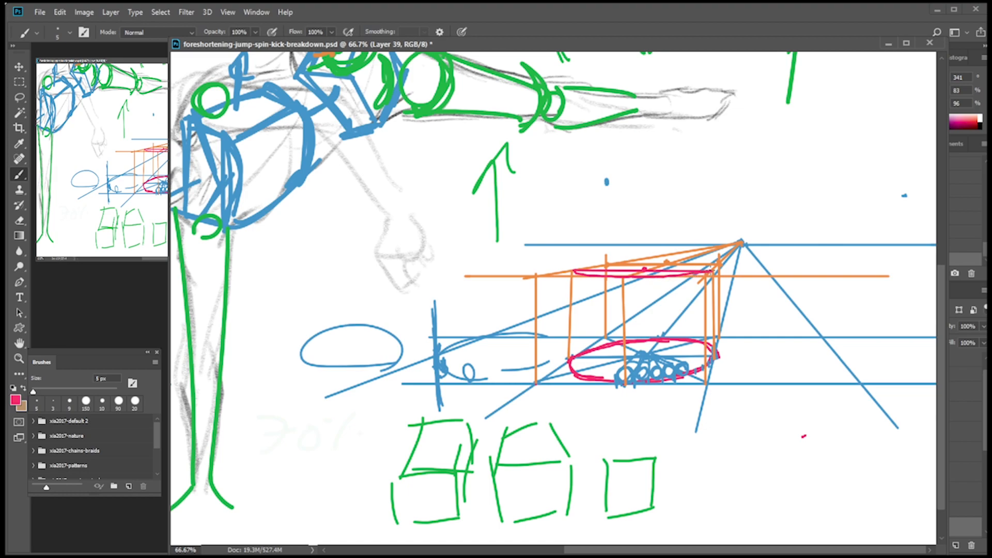
pyautogui.moveTo(587, 269); pyautogui.dragTo(664, 262)
# On a new layer in blue, draw a row of small circles along the flat upper ellipse and add short cylinder sides.
pyautogui.keyDown('alt'); pyautogui.click(269, 209); pyautogui.keyUp('alt')
pyautogui.hotkey('ctrl', 'shift', 'alt', 'n')
pyautogui.moveTo(624, 271); pyautogui.dragTo(653, 279)
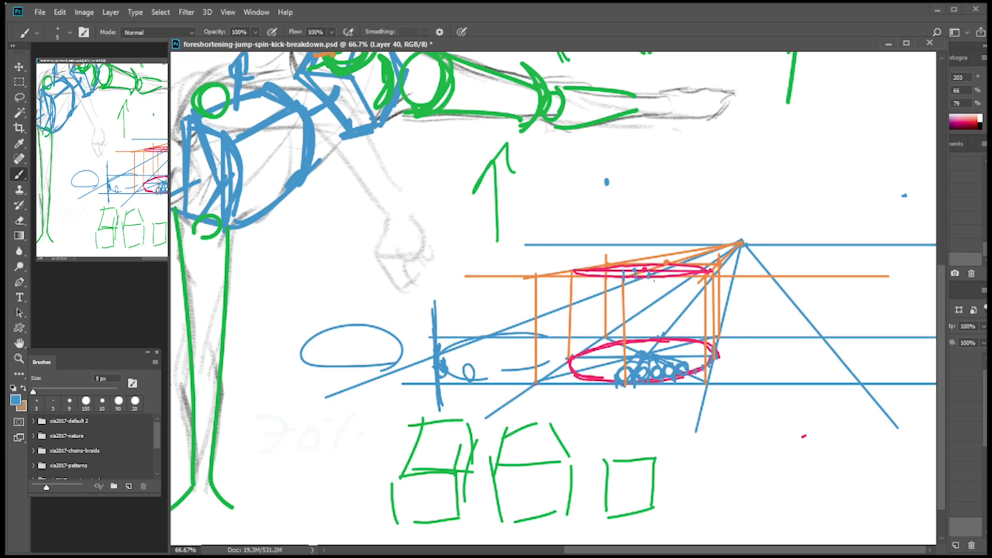
pyautogui.moveTo(665, 270)
pyautogui.mouseDown()
pyautogui.moveTo(666, 280)
pyautogui.moveTo(626, 277)
pyautogui.moveTo(701, 278)
pyautogui.moveTo(713, 258)
pyautogui.mouseUp()
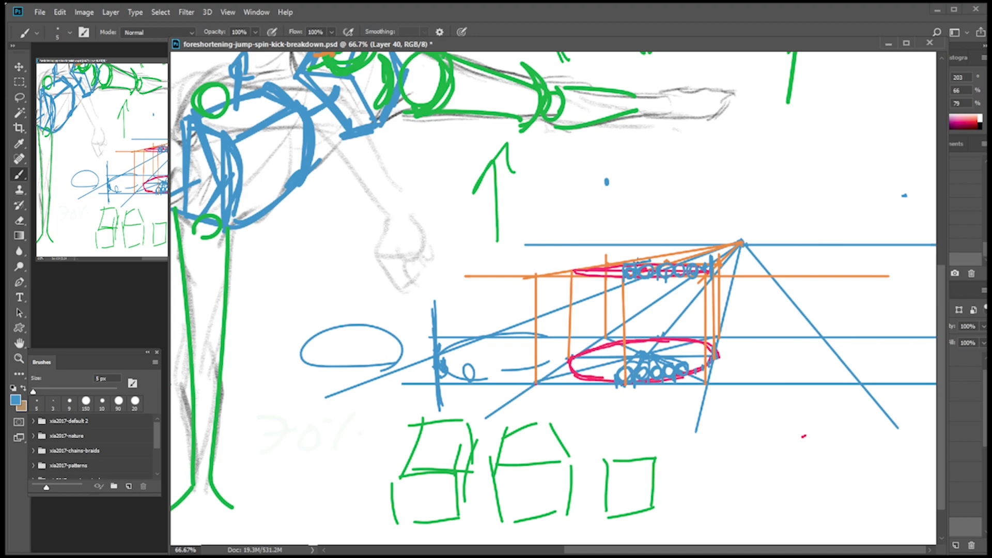
pyautogui.moveTo(635, 278)
pyautogui.mouseDown()
pyautogui.moveTo(635, 261)
pyautogui.moveTo(637, 270)
pyautogui.mouseUp()
pyautogui.moveTo(644, 273)
pyautogui.mouseDown()
pyautogui.moveTo(654, 278)
pyautogui.moveTo(652, 262)
pyautogui.mouseUp()
pyautogui.moveTo(626, 264)
pyautogui.mouseDown()
pyautogui.moveTo(631, 275)
pyautogui.moveTo(671, 275)
pyautogui.mouseUp()
# Sketch a blue square in perspective above the horizon line, with a wide near-horizontal top edge and slanted sides.
pyautogui.moveTo(554, 150); pyautogui.dragTo(704, 138)
pyautogui.hotkey('ctrl', 'z')
pyautogui.moveTo(543, 151); pyautogui.dragTo(707, 134)
pyautogui.hotkey('ctrl', 'z')
pyautogui.moveTo(535, 147)
pyautogui.mouseDown()
pyautogui.moveTo(697, 134)
pyautogui.moveTo(623, 184)
pyautogui.mouseUp()
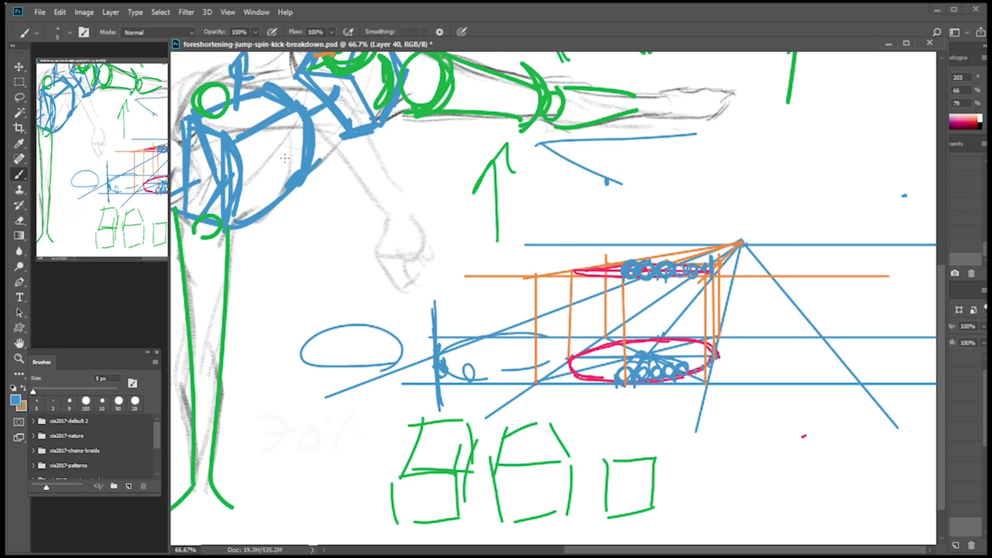
pyautogui.moveTo(696, 135); pyautogui.dragTo(708, 170)
pyautogui.moveTo(551, 156)
pyautogui.mouseDown()
pyautogui.moveTo(642, 194)
pyautogui.moveTo(724, 172)
pyautogui.mouseUp()
pyautogui.moveTo(608, 182); pyautogui.dragTo(682, 168)
pyautogui.moveTo(533, 145); pyautogui.dragTo(661, 183)
# Draw a blue ellipse inside the square above the horizon and place a row of small circles along its upper edge.
pyautogui.moveTo(579, 159)
pyautogui.mouseDown()
pyautogui.moveTo(636, 136)
pyautogui.moveTo(635, 182)
pyautogui.mouseUp()
pyautogui.moveTo(682, 140); pyautogui.dragTo(630, 174)
pyautogui.moveTo(623, 139)
pyautogui.mouseDown()
pyautogui.moveTo(656, 146)
pyautogui.moveTo(644, 151)
pyautogui.mouseUp()
pyautogui.moveTo(671, 139)
pyautogui.mouseDown()
pyautogui.moveTo(664, 154)
pyautogui.moveTo(664, 139)
pyautogui.mouseUp()
pyautogui.moveTo(683, 150); pyautogui.dragTo(685, 157)
pyautogui.moveTo(611, 144)
pyautogui.mouseDown()
pyautogui.moveTo(614, 153)
pyautogui.moveTo(585, 166)
pyautogui.mouseUp()
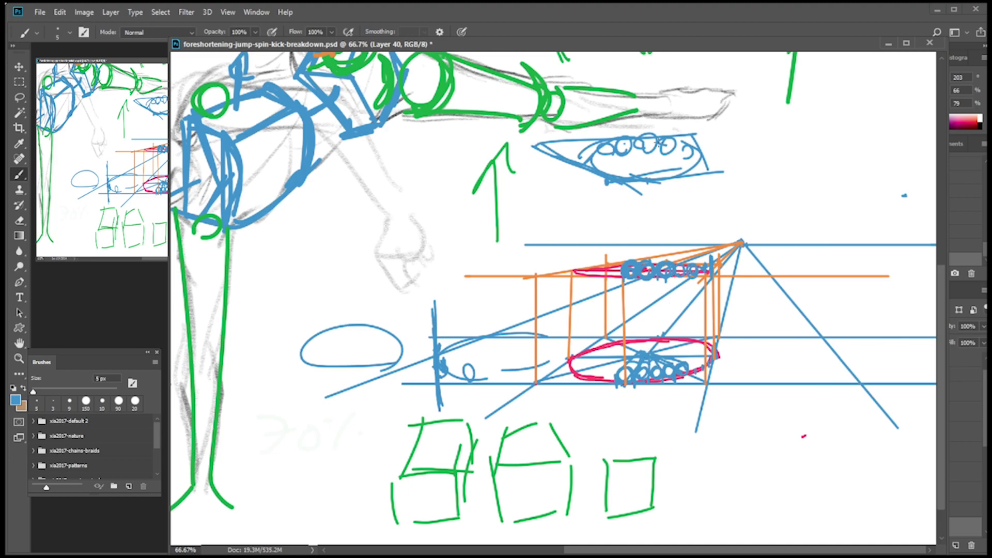
pyautogui.click(646, 160)
# Draw a curved green arrow above the horizon line, following the rotation of the row of green leg cylinders.
pyautogui.hotkey('ctrl', '-')
pyautogui.hotkey('ctrl', '-')
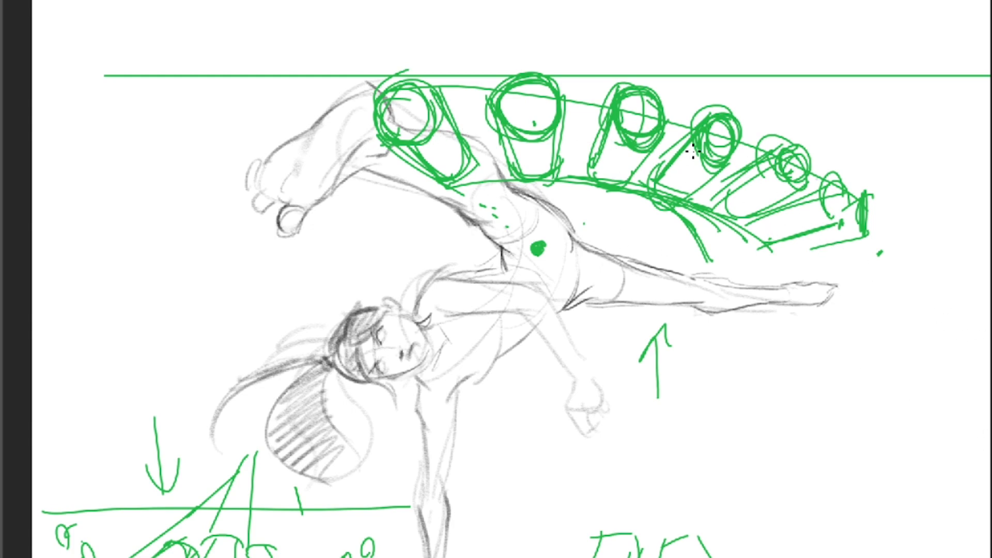
pyautogui.moveTo(501, 46); pyautogui.dragTo(667, 68)
pyautogui.moveTo(618, 30); pyautogui.dragTo(644, 78)
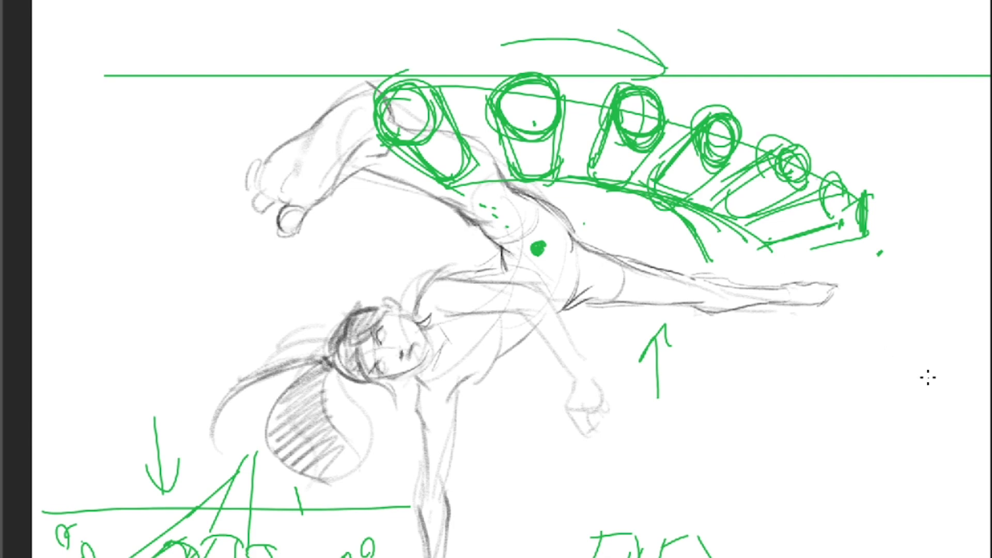
pyautogui.press('Delete')
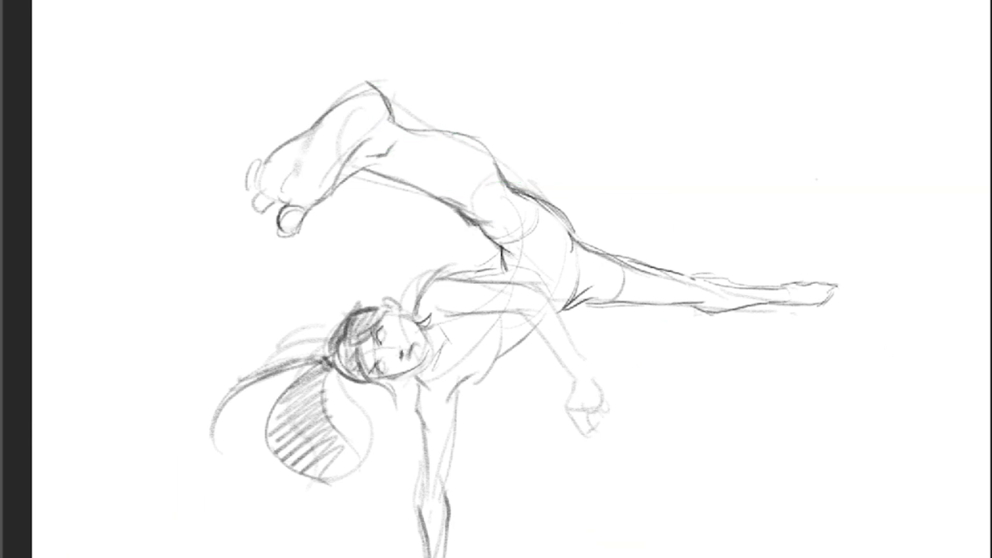
pyautogui.hotkey('ctrl', 'z')
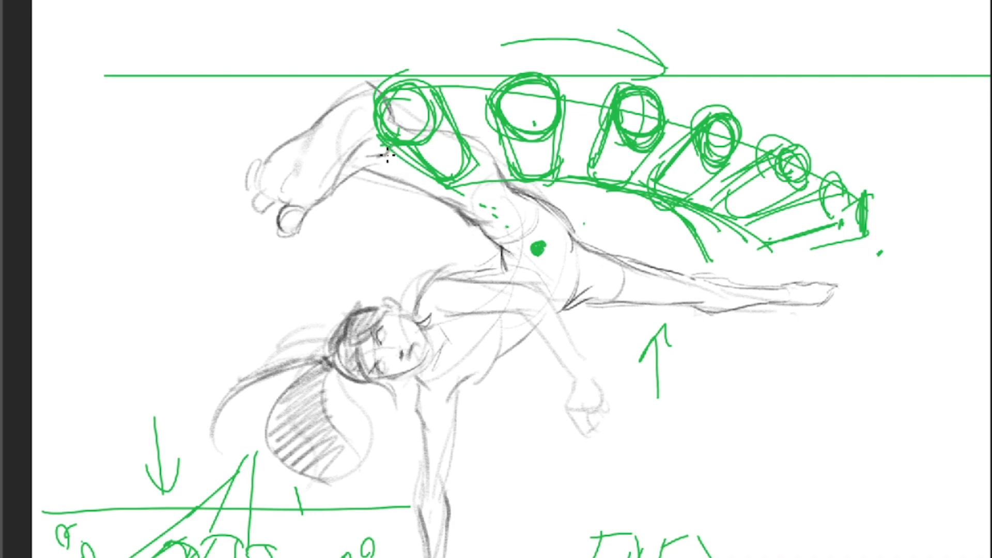
# Outline the raised calf as a green cylinder with its ankle end erased, and clear the earlier green diagrams from view.
pyautogui.moveTo(385, 129)
pyautogui.mouseDown()
pyautogui.moveTo(383, 157)
pyautogui.moveTo(411, 131)
pyautogui.moveTo(392, 163)
pyautogui.moveTo(453, 206)
pyautogui.moveTo(495, 192)
pyautogui.moveTo(501, 169)
pyautogui.moveTo(492, 160)
pyautogui.moveTo(502, 192)
pyautogui.moveTo(483, 217)
pyautogui.mouseUp()
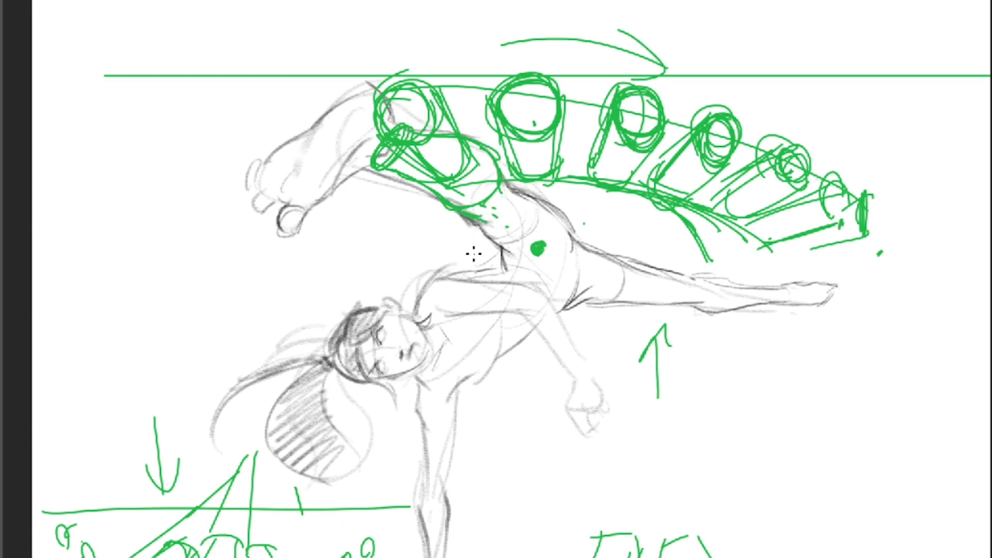
pyautogui.press('Delete')
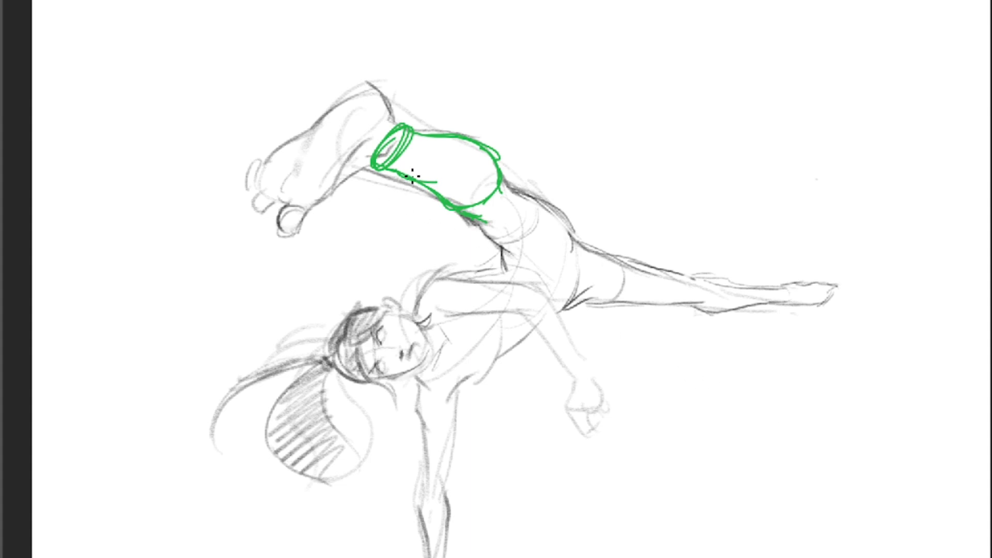
pyautogui.press('e')
pyautogui.moveTo(393, 164)
pyautogui.mouseDown()
pyautogui.moveTo(395, 138)
pyautogui.moveTo(422, 123)
pyautogui.moveTo(374, 168)
pyautogui.mouseUp()
pyautogui.press('b')
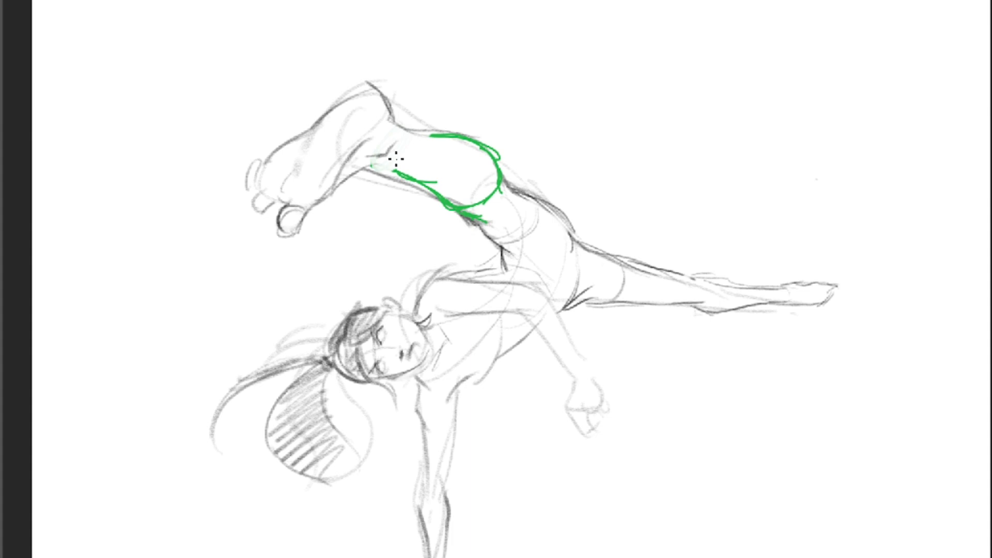
# Try green cross-contour curves around the raised calf, and undo the contours and the calf outline.
pyautogui.moveTo(478, 141); pyautogui.dragTo(417, 201)
pyautogui.hotkey('ctrl', 'z')
pyautogui.moveTo(433, 194); pyautogui.dragTo(478, 142)
pyautogui.moveTo(416, 180); pyautogui.dragTo(449, 128)
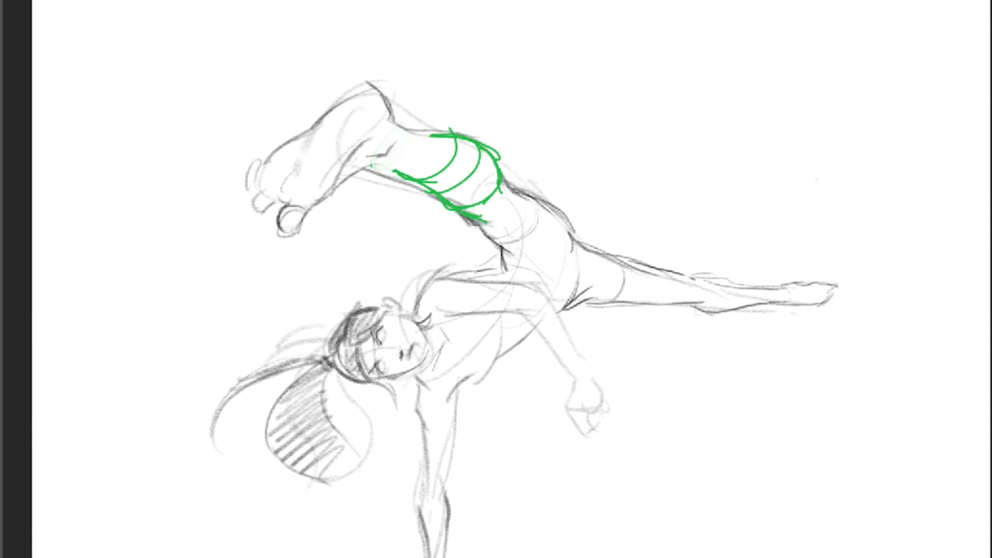
pyautogui.hotkey('ctrl', 'z')
pyautogui.hotkey('ctrl', 'z')
pyautogui.hotkey('ctrl', 'z')
pyautogui.hotkey('ctrl', 'z')
pyautogui.hotkey('ctrl', 'z')
pyautogui.hotkey('ctrl', 'z')
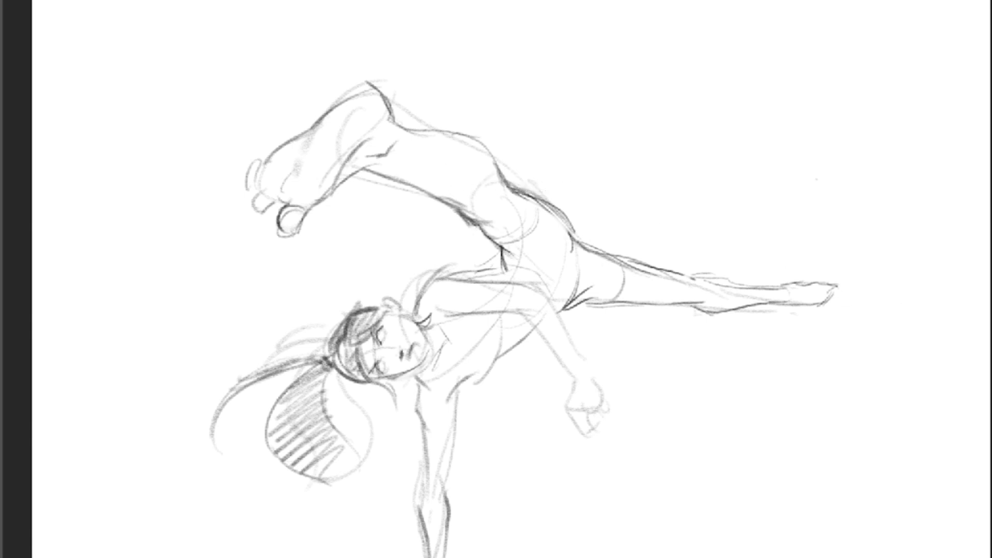
# Trace the raised foot's upper edge in green, over the heel and down into the ankle and the calf's top edge.
pyautogui.moveTo(335, 109); pyautogui.dragTo(376, 85)
pyautogui.moveTo(317, 124)
pyautogui.mouseDown()
pyautogui.moveTo(364, 92)
pyautogui.moveTo(384, 93)
pyautogui.moveTo(410, 137)
pyautogui.mouseUp()
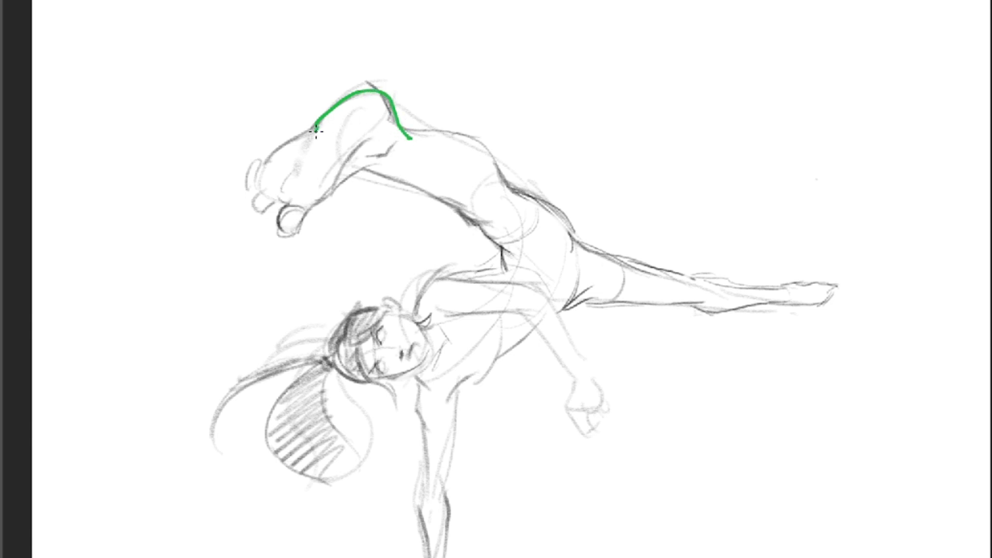
pyautogui.moveTo(316, 130)
pyautogui.mouseDown()
pyautogui.moveTo(352, 100)
pyautogui.moveTo(382, 93)
pyautogui.moveTo(412, 140)
pyautogui.moveTo(437, 129)
pyautogui.mouseUp()
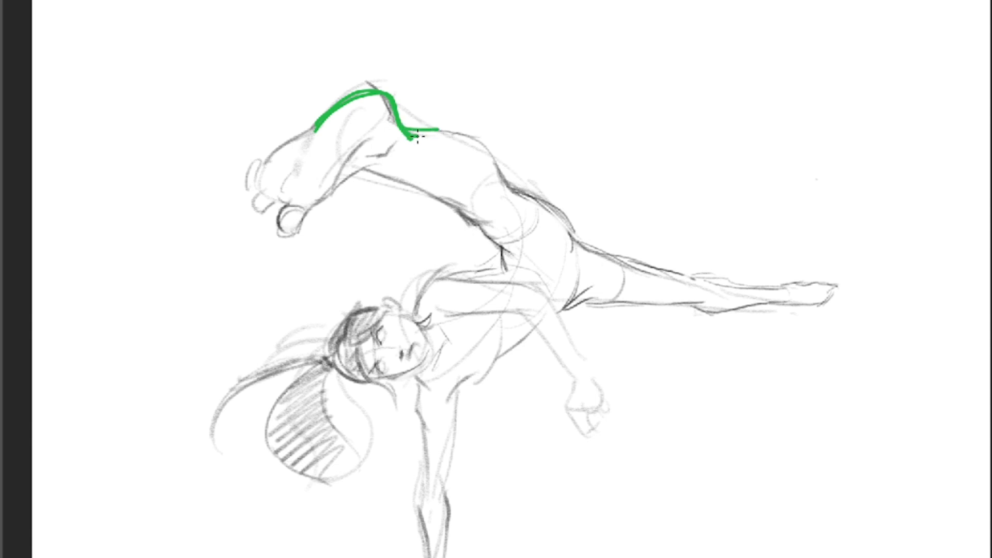
pyautogui.moveTo(406, 130)
pyautogui.mouseDown()
pyautogui.moveTo(455, 131)
pyautogui.moveTo(409, 132)
pyautogui.moveTo(460, 135)
pyautogui.mouseUp()
pyautogui.hotkey('ctrl', 'z')
pyautogui.press('e')
pyautogui.press('[')
pyautogui.press('[')
pyautogui.press('[')
pyautogui.press('b')
pyautogui.hotkey('ctrl', 'z')
# Trace the foot's underside in green into the calf's lower edge, marking the ankle overlap and erasing stray marks.
pyautogui.moveTo(407, 130); pyautogui.dragTo(421, 137)
pyautogui.moveTo(372, 157); pyautogui.dragTo(397, 150)
pyautogui.moveTo(306, 208)
pyautogui.mouseDown()
pyautogui.moveTo(386, 163)
pyautogui.moveTo(366, 169)
pyautogui.moveTo(385, 164)
pyautogui.moveTo(375, 166)
pyautogui.moveTo(435, 194)
pyautogui.moveTo(370, 168)
pyautogui.moveTo(399, 153)
pyautogui.mouseUp()
pyautogui.hotkey('ctrl', 'z')
pyautogui.press('e')
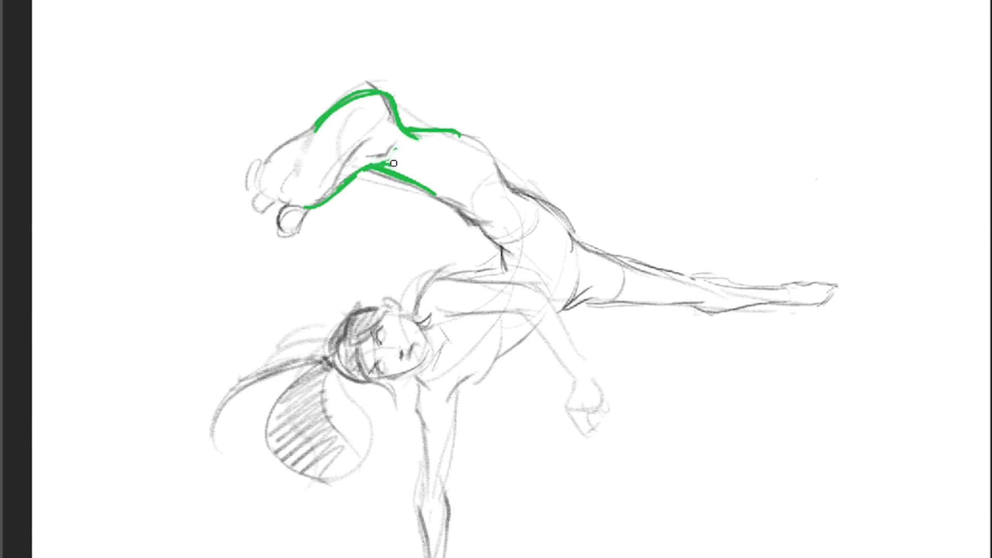
pyautogui.press('e')
# Continue the green outline along both edges of the calf, past the knee and up the thigh toward the hip.
pyautogui.moveTo(436, 197); pyautogui.dragTo(476, 212)
pyautogui.moveTo(424, 188); pyautogui.dragTo(491, 222)
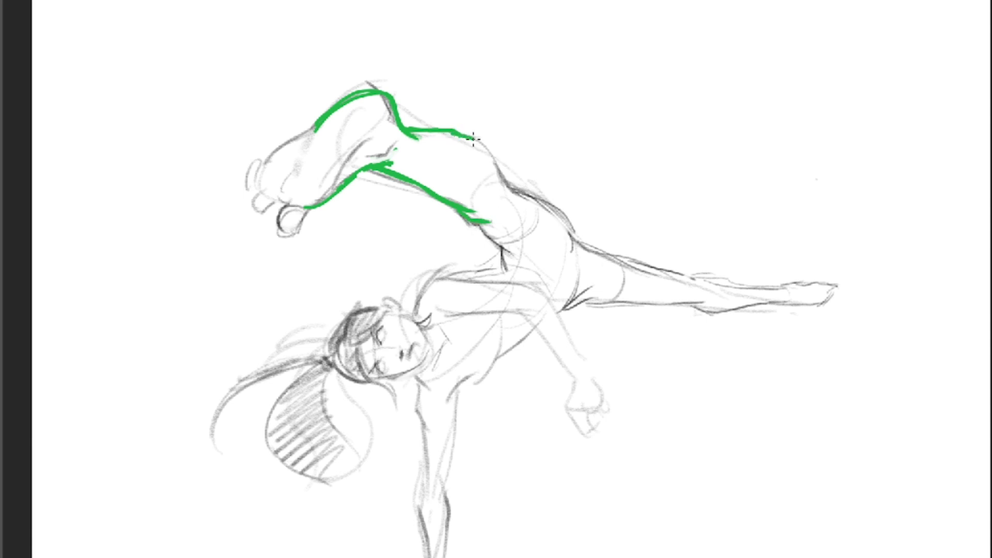
pyautogui.moveTo(455, 133)
pyautogui.mouseDown()
pyautogui.moveTo(490, 145)
pyautogui.moveTo(460, 135)
pyautogui.moveTo(492, 152)
pyautogui.moveTo(528, 205)
pyautogui.moveTo(510, 189)
pyautogui.mouseUp()
pyautogui.moveTo(478, 222); pyautogui.dragTo(512, 254)
pyautogui.moveTo(511, 188); pyautogui.dragTo(572, 229)
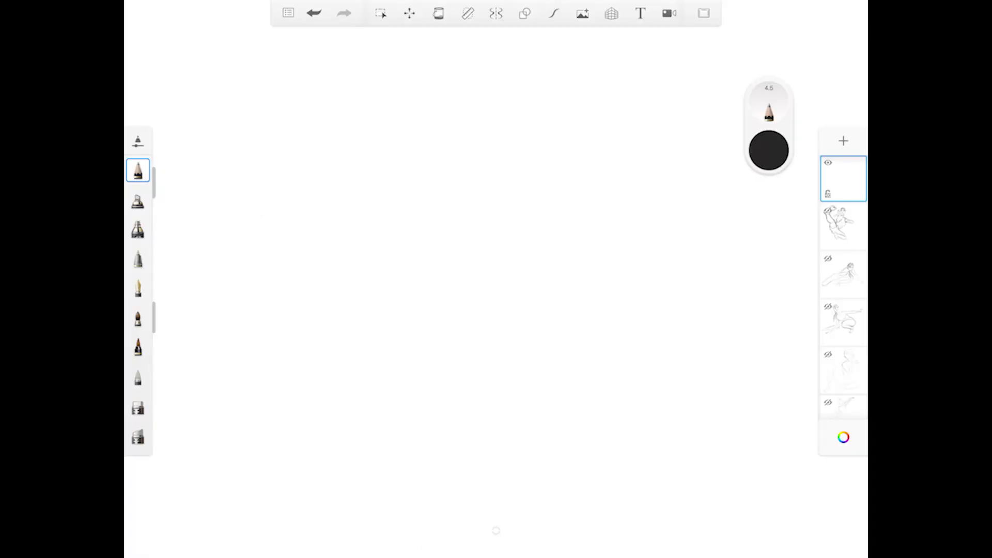
# In SketchBook, lightly pencil the torso and hip curves and the foreshortened foot on a blank layer.
pyautogui.moveTo(492, 218); pyautogui.dragTo(493, 237)
pyautogui.moveTo(488, 193); pyautogui.dragTo(440, 293)
pyautogui.moveTo(427, 333)
pyautogui.mouseDown()
pyautogui.moveTo(411, 302)
pyautogui.moveTo(468, 259)
pyautogui.moveTo(422, 337)
pyautogui.mouseUp()
pyautogui.moveTo(476, 179); pyautogui.dragTo(483, 228)
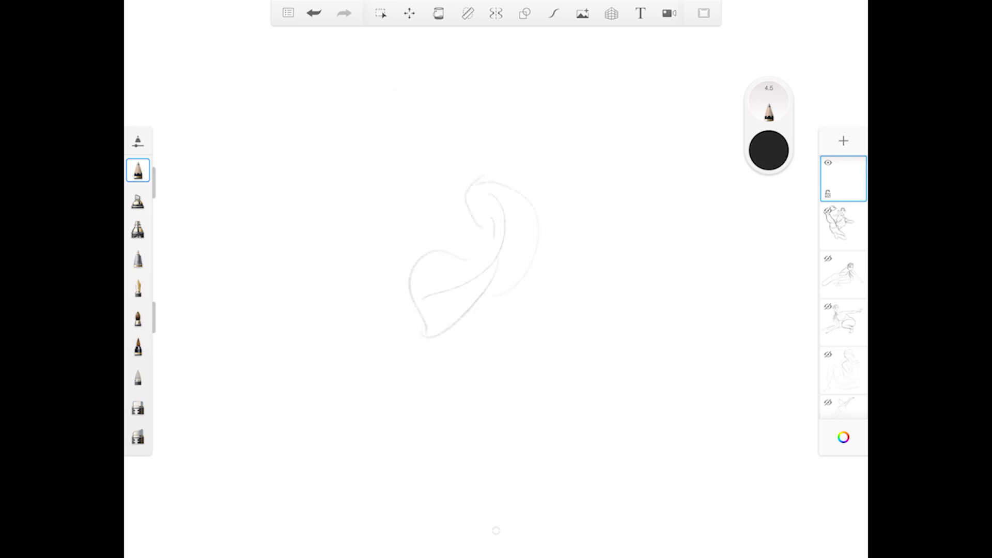
pyautogui.moveTo(368, 169); pyautogui.dragTo(376, 125)
pyautogui.moveTo(329, 176)
pyautogui.mouseDown()
pyautogui.moveTo(400, 104)
pyautogui.moveTo(404, 119)
pyautogui.moveTo(348, 184)
pyautogui.mouseUp()
pyautogui.moveTo(342, 145)
pyautogui.mouseDown()
pyautogui.moveTo(302, 197)
pyautogui.moveTo(348, 196)
pyautogui.moveTo(321, 219)
pyautogui.mouseUp()
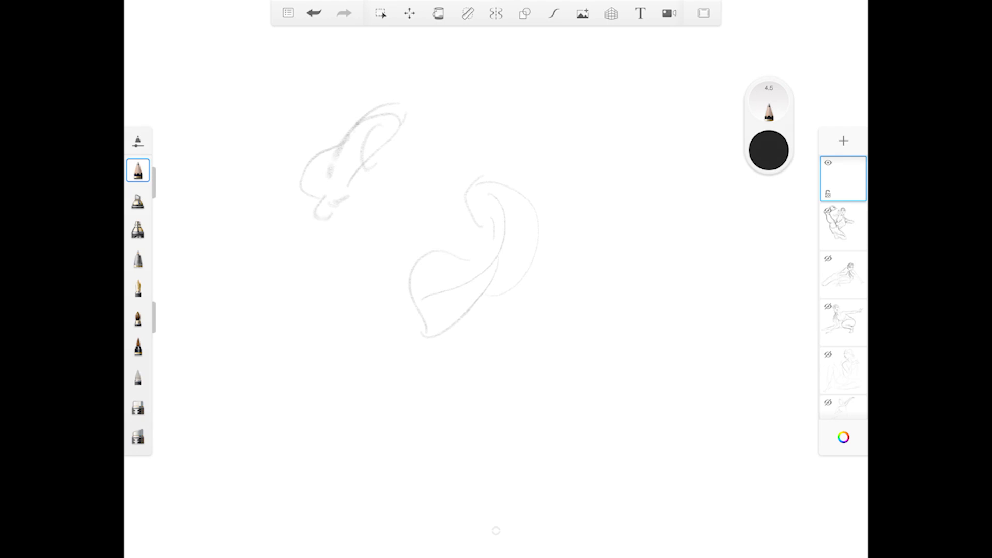
# Pencil the kicking leg from foot to hip, then the back leg tapering straight out behind the hips.
pyautogui.moveTo(401, 117); pyautogui.dragTo(499, 176)
pyautogui.moveTo(362, 177); pyautogui.dragTo(519, 250)
pyautogui.moveTo(372, 169); pyautogui.dragTo(484, 228)
pyautogui.moveTo(544, 226); pyautogui.dragTo(661, 271)
pyautogui.moveTo(528, 274); pyautogui.dragTo(701, 283)
pyautogui.moveTo(511, 181); pyautogui.dragTo(544, 228)
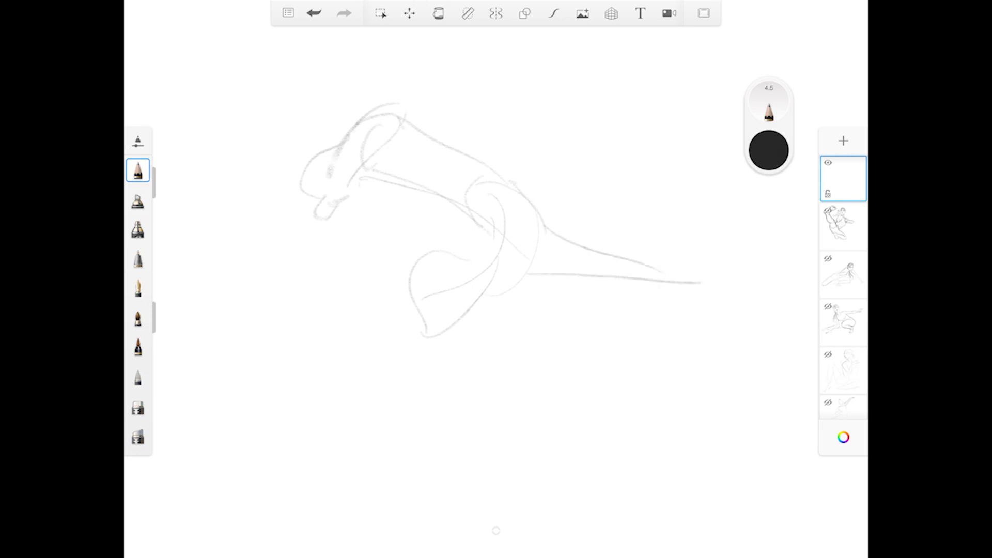
pyautogui.moveTo(660, 269); pyautogui.dragTo(724, 278)
# Sketch the supporting arm straight down from the shoulder, narrowing into a pointed hand shape.
pyautogui.moveTo(424, 339); pyautogui.dragTo(426, 429)
pyautogui.moveTo(455, 335); pyautogui.dragTo(432, 478)
pyautogui.moveTo(442, 413); pyautogui.dragTo(431, 487)
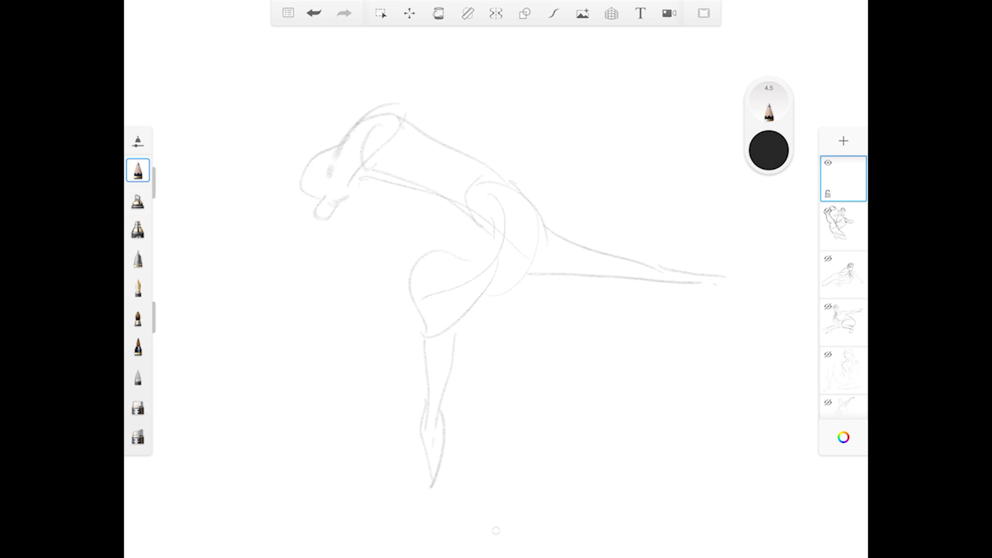
# Pencil the head oval beside the shoulder and the bent near arm with its fist crossing the torso.
pyautogui.moveTo(399, 328)
pyautogui.mouseDown()
pyautogui.moveTo(377, 296)
pyautogui.moveTo(420, 291)
pyautogui.moveTo(354, 313)
pyautogui.moveTo(383, 287)
pyautogui.moveTo(379, 330)
pyautogui.mouseUp()
pyautogui.moveTo(418, 285); pyautogui.dragTo(425, 329)
pyautogui.moveTo(421, 285)
pyautogui.mouseDown()
pyautogui.moveTo(485, 267)
pyautogui.moveTo(471, 283)
pyautogui.moveTo(514, 284)
pyautogui.mouseUp()
pyautogui.moveTo(434, 258)
pyautogui.mouseDown()
pyautogui.moveTo(524, 261)
pyautogui.moveTo(552, 319)
pyautogui.mouseUp()
pyautogui.moveTo(501, 282)
pyautogui.mouseDown()
pyautogui.moveTo(564, 358)
pyautogui.moveTo(555, 377)
pyautogui.mouseUp()
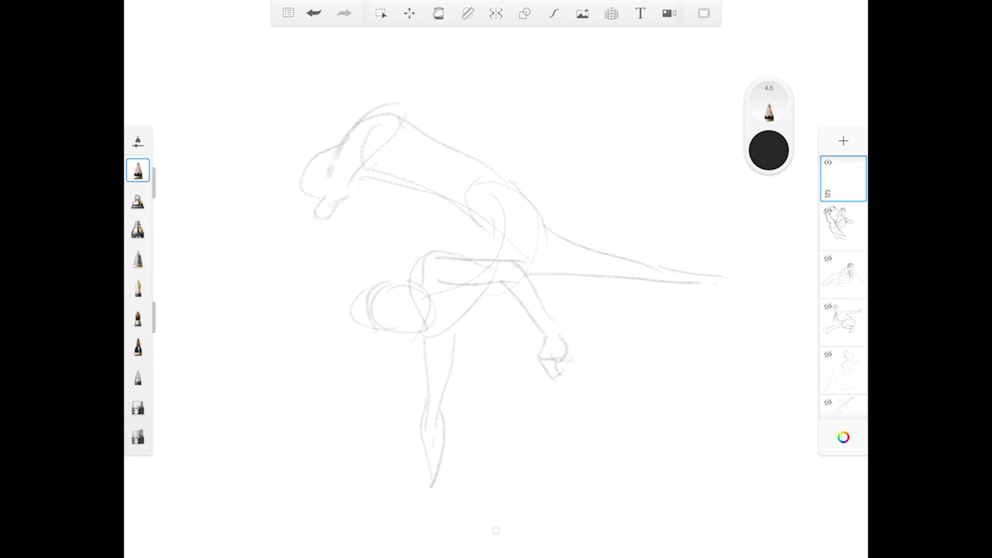
# Sketch the hair behind the head, with a short trailing strand and a curved ponytail hanging below.
pyautogui.moveTo(370, 285)
pyautogui.mouseDown()
pyautogui.moveTo(324, 352)
pyautogui.moveTo(338, 381)
pyautogui.mouseUp()
pyautogui.moveTo(305, 325)
pyautogui.mouseDown()
pyautogui.moveTo(357, 305)
pyautogui.moveTo(340, 293)
pyautogui.mouseUp()
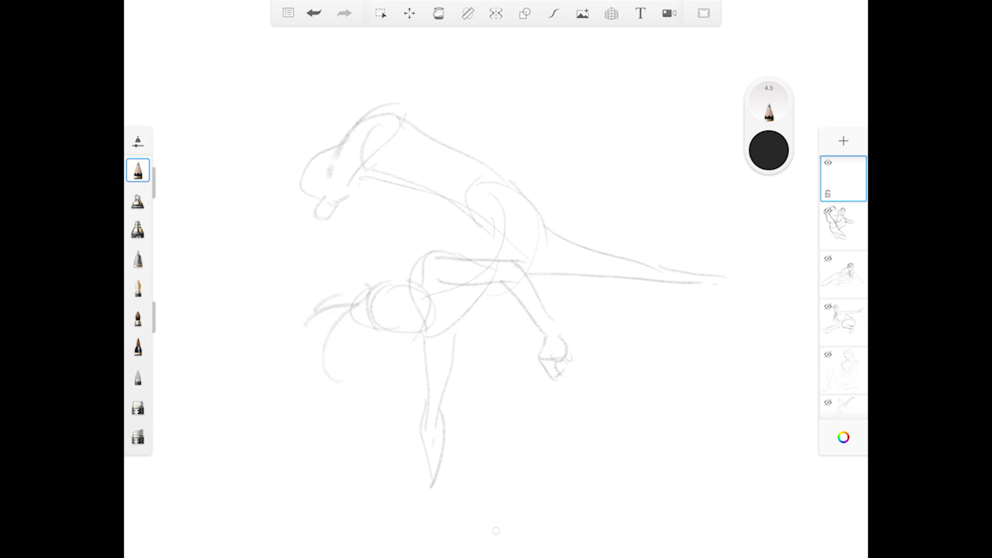
pyautogui.moveTo(361, 333)
pyautogui.mouseDown()
pyautogui.moveTo(376, 356)
pyautogui.moveTo(342, 416)
pyautogui.mouseUp()
pyautogui.moveTo(330, 368); pyautogui.dragTo(343, 393)
# Lay in the face with guide curves, eyes, nose and mouth, and outline the cheek and hairline.
pyautogui.moveTo(370, 288)
pyautogui.mouseDown()
pyautogui.moveTo(361, 307)
pyautogui.moveTo(422, 335)
pyautogui.mouseUp()
pyautogui.moveTo(399, 285); pyautogui.dragTo(391, 337)
pyautogui.moveTo(398, 296)
pyautogui.mouseDown()
pyautogui.moveTo(390, 305)
pyautogui.moveTo(414, 311)
pyautogui.mouseUp()
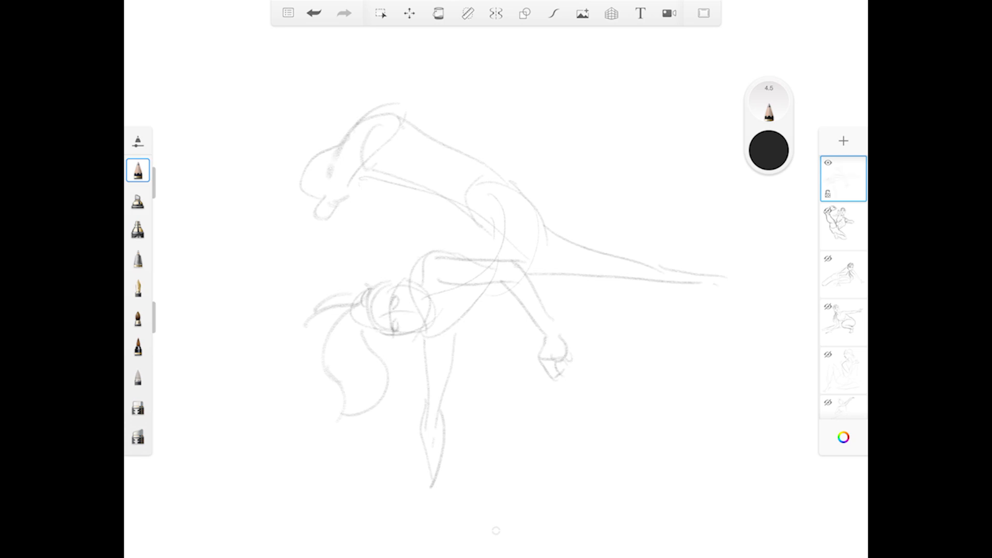
pyautogui.moveTo(415, 318); pyautogui.dragTo(425, 310)
pyautogui.moveTo(410, 284)
pyautogui.mouseDown()
pyautogui.moveTo(432, 309)
pyautogui.moveTo(429, 329)
pyautogui.mouseUp()
pyautogui.moveTo(400, 279)
pyautogui.mouseDown()
pyautogui.moveTo(375, 304)
pyautogui.moveTo(390, 327)
pyautogui.mouseUp()
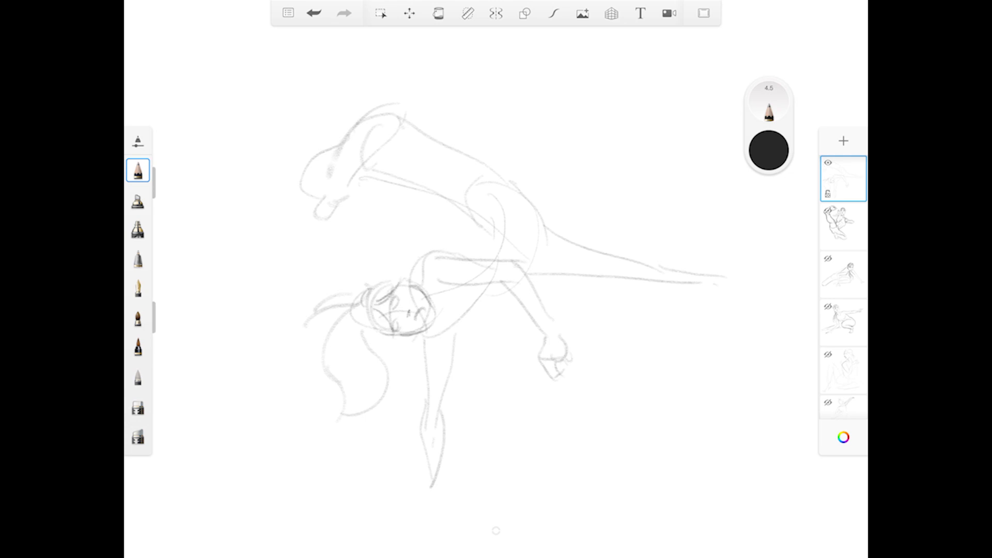
# Undo the last hairline stroke, redraw the hair framing the forehead, and add the ear.
pyautogui.hotkey('ctrl', 'z')
pyautogui.moveTo(378, 305); pyautogui.dragTo(385, 330)
pyautogui.moveTo(395, 291); pyautogui.dragTo(370, 310)
pyautogui.moveTo(397, 280); pyautogui.dragTo(411, 282)
# Darken both edges of the supporting arm from the armpit through the elbow to the hand.
pyautogui.moveTo(433, 336)
pyautogui.mouseDown()
pyautogui.moveTo(423, 354)
pyautogui.moveTo(433, 376)
pyautogui.mouseUp()
pyautogui.moveTo(467, 331)
pyautogui.mouseDown()
pyautogui.moveTo(446, 354)
pyautogui.moveTo(441, 429)
pyautogui.mouseUp()
pyautogui.moveTo(425, 415)
pyautogui.mouseDown()
pyautogui.moveTo(448, 443)
pyautogui.moveTo(438, 498)
pyautogui.mouseUp()
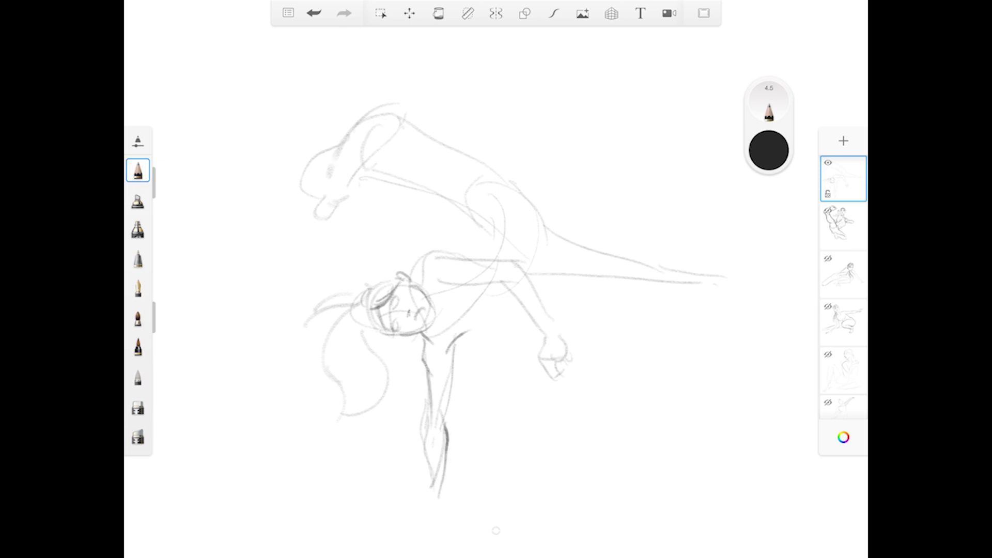
# Firm up the chest contour below the armpit and the shoulder and upper edges of the bent arm.
pyautogui.moveTo(489, 299); pyautogui.dragTo(468, 340)
pyautogui.moveTo(450, 246)
pyautogui.mouseDown()
pyautogui.moveTo(421, 288)
pyautogui.moveTo(485, 260)
pyautogui.moveTo(516, 265)
pyautogui.mouseUp()
pyautogui.moveTo(446, 285)
pyautogui.mouseDown()
pyautogui.moveTo(504, 282)
pyautogui.moveTo(484, 321)
pyautogui.mouseUp()
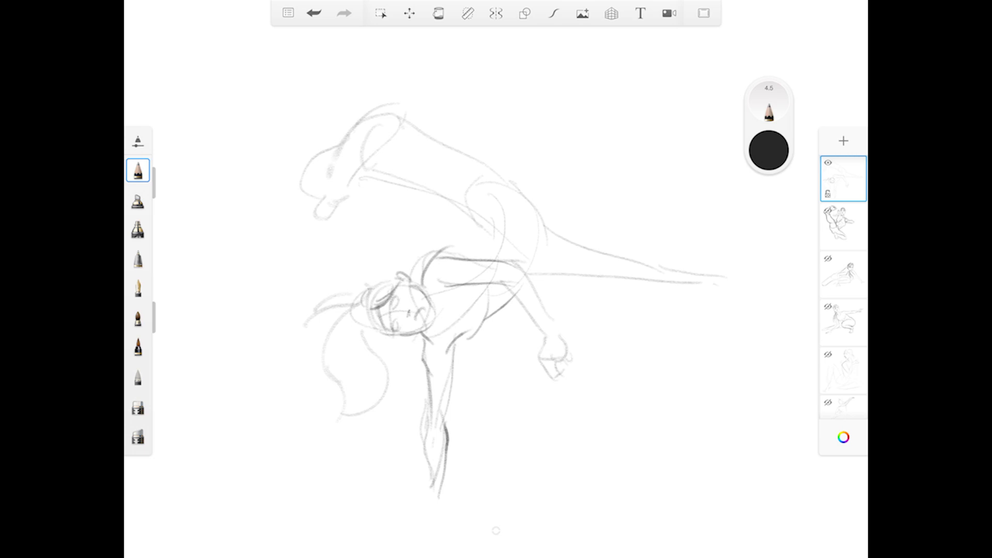
pyautogui.moveTo(458, 258); pyautogui.dragTo(490, 254)
# Define the kicking leg's calf edges and the foreshortened foot with its heel, ankle, sole and toes.
pyautogui.moveTo(380, 172); pyautogui.dragTo(457, 208)
pyautogui.moveTo(401, 134)
pyautogui.mouseDown()
pyautogui.moveTo(470, 148)
pyautogui.moveTo(490, 187)
pyautogui.mouseUp()
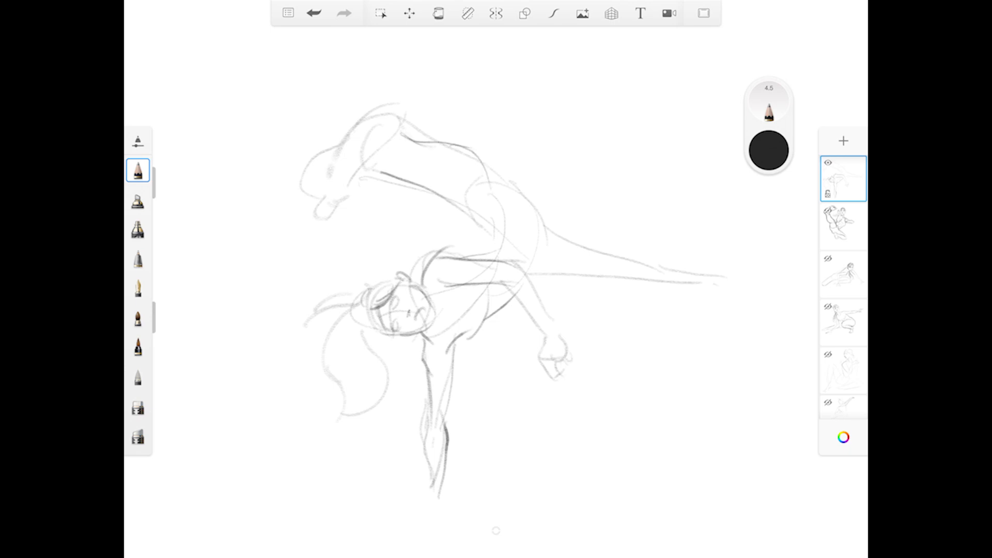
pyautogui.moveTo(396, 112); pyautogui.dragTo(406, 136)
pyautogui.moveTo(313, 198); pyautogui.dragTo(303, 204)
pyautogui.moveTo(297, 165); pyautogui.dragTo(290, 189)
pyautogui.moveTo(344, 200); pyautogui.dragTo(387, 148)
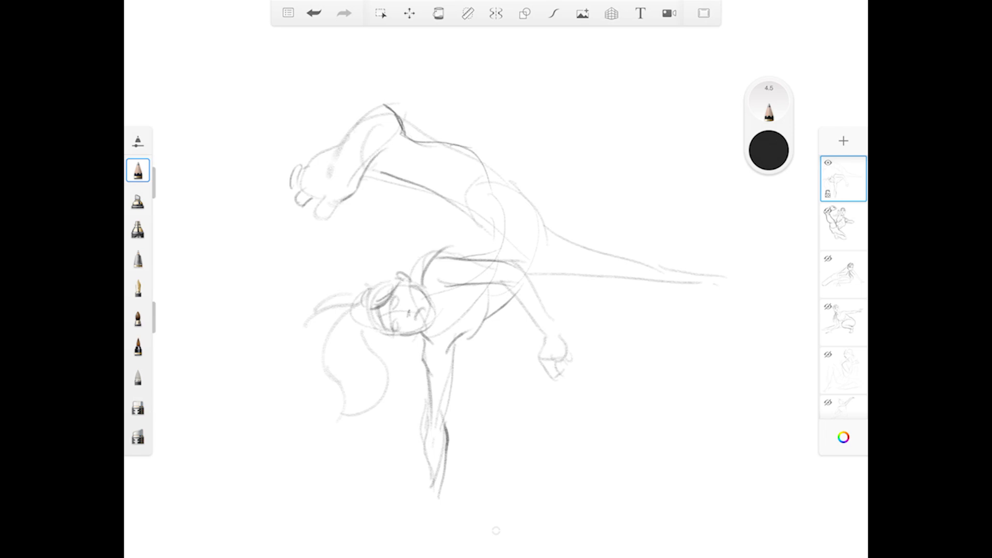
pyautogui.moveTo(304, 168); pyautogui.dragTo(391, 108)
pyautogui.moveTo(404, 154)
pyautogui.mouseDown()
pyautogui.moveTo(370, 168)
pyautogui.moveTo(356, 193)
pyautogui.moveTo(316, 206)
pyautogui.moveTo(328, 222)
pyautogui.moveTo(334, 215)
pyautogui.moveTo(317, 215)
pyautogui.moveTo(331, 199)
pyautogui.moveTo(328, 225)
pyautogui.moveTo(317, 191)
pyautogui.mouseUp()
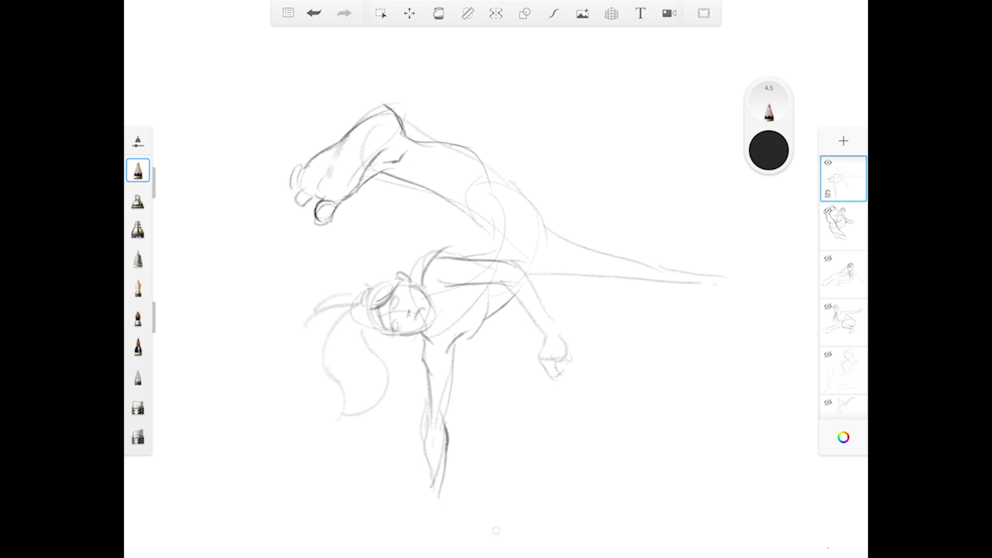
# Darken the kicking leg's thigh along both edges, overlapping the calf at the knee and folding into the hip.
pyautogui.moveTo(395, 176); pyautogui.dragTo(474, 218)
pyautogui.moveTo(484, 172); pyautogui.dragTo(542, 215)
pyautogui.moveTo(455, 202)
pyautogui.mouseDown()
pyautogui.moveTo(480, 226)
pyautogui.moveTo(463, 212)
pyautogui.moveTo(482, 215)
pyautogui.moveTo(474, 225)
pyautogui.moveTo(501, 230)
pyautogui.moveTo(495, 240)
pyautogui.mouseUp()
pyautogui.moveTo(439, 259); pyautogui.dragTo(489, 252)
pyautogui.moveTo(464, 211); pyautogui.dragTo(475, 222)
pyautogui.moveTo(471, 219); pyautogui.dragTo(499, 240)
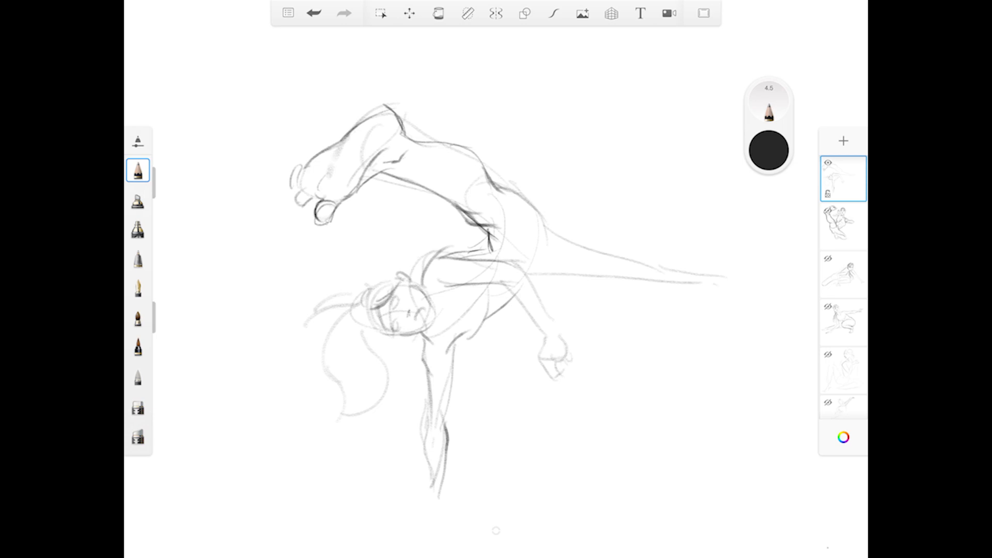
# Erase the stray lines where the kicking thigh meets the hip, and return to the pencil.
pyautogui.click(137, 407)
pyautogui.moveTo(499, 226)
pyautogui.mouseDown()
pyautogui.moveTo(472, 225)
pyautogui.moveTo(479, 228)
pyautogui.mouseUp()
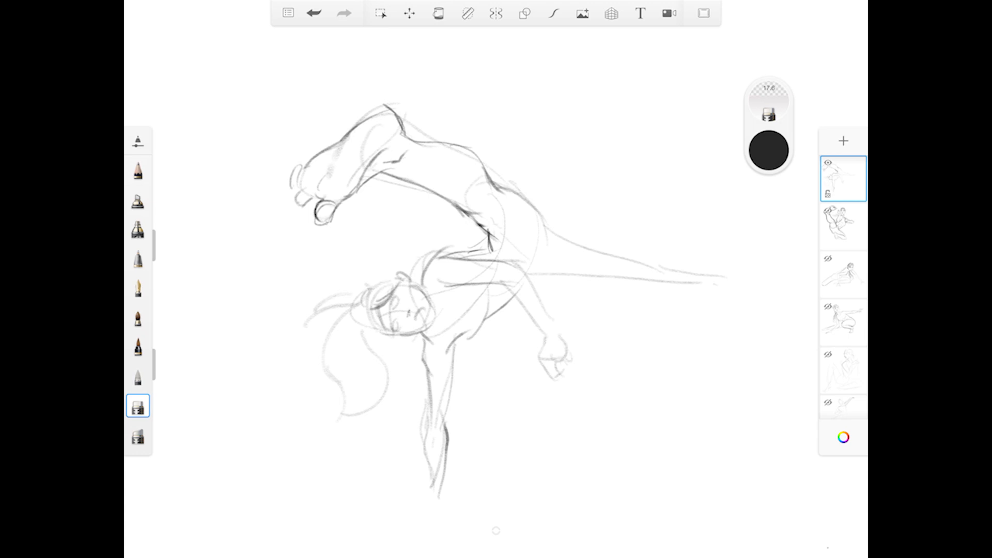
pyautogui.moveTo(478, 223); pyautogui.dragTo(488, 232)
pyautogui.click(138, 171)
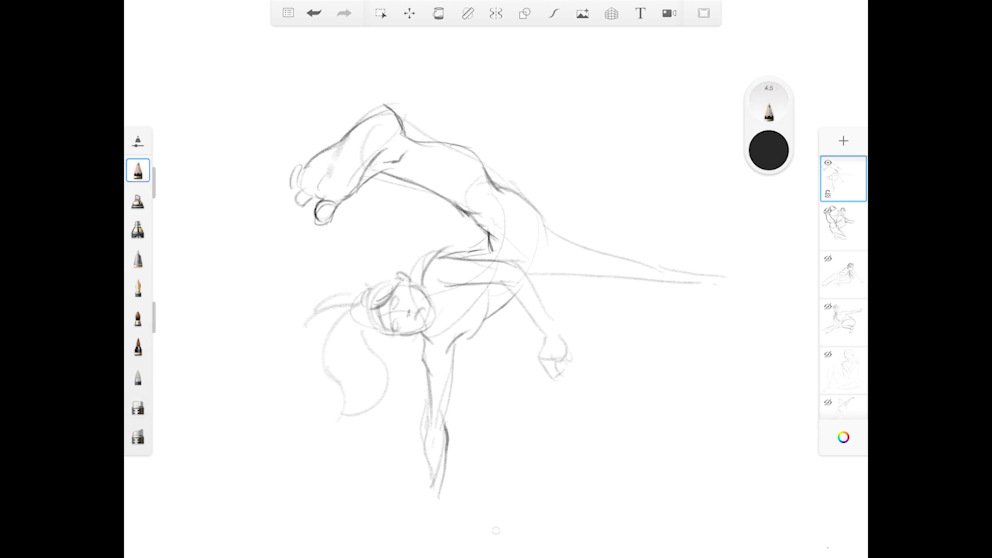
# Redraw the buttock and hip contour with overlapping lines, and mark the crease where the back leg begins.
pyautogui.moveTo(439, 192); pyautogui.dragTo(487, 232)
pyautogui.moveTo(497, 191); pyautogui.dragTo(547, 224)
pyautogui.moveTo(498, 189)
pyautogui.mouseDown()
pyautogui.moveTo(541, 222)
pyautogui.moveTo(536, 282)
pyautogui.mouseUp()
pyautogui.moveTo(497, 187); pyautogui.dragTo(542, 223)
pyautogui.moveTo(560, 262)
pyautogui.mouseDown()
pyautogui.moveTo(536, 283)
pyautogui.moveTo(552, 276)
pyautogui.mouseUp()
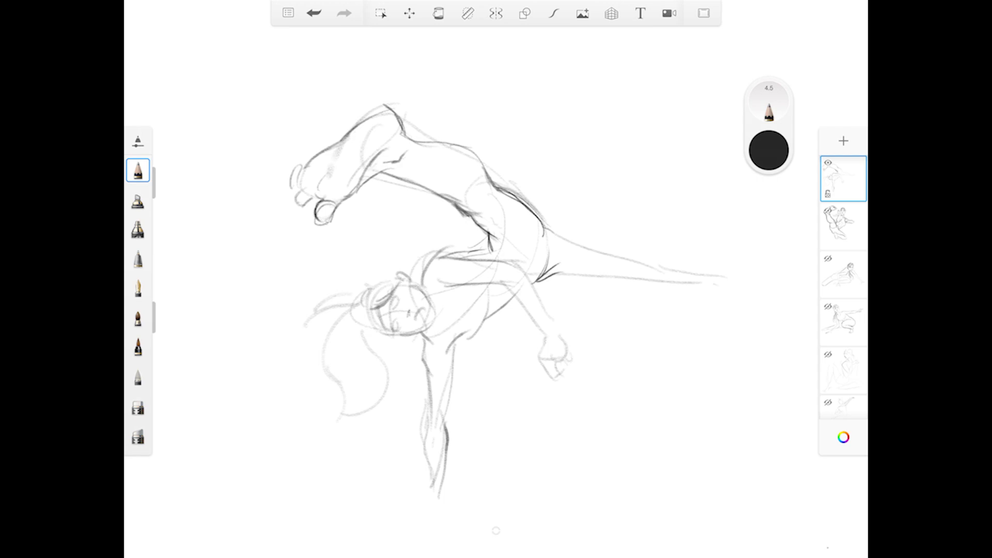
# Restate the contour from the knee to the buttock, lighten it with the eraser, and return to the pencil.
pyautogui.moveTo(537, 219); pyautogui.dragTo(557, 235)
pyautogui.moveTo(502, 189); pyautogui.dragTo(546, 223)
pyautogui.click(137, 407)
pyautogui.moveTo(540, 221); pyautogui.dragTo(510, 197)
pyautogui.click(138, 171)
# Outline the back leg from thigh to calf, tapering into a pointed foot.
pyautogui.moveTo(547, 230)
pyautogui.mouseDown()
pyautogui.moveTo(593, 253)
pyautogui.moveTo(577, 277)
pyautogui.moveTo(626, 279)
pyautogui.mouseUp()
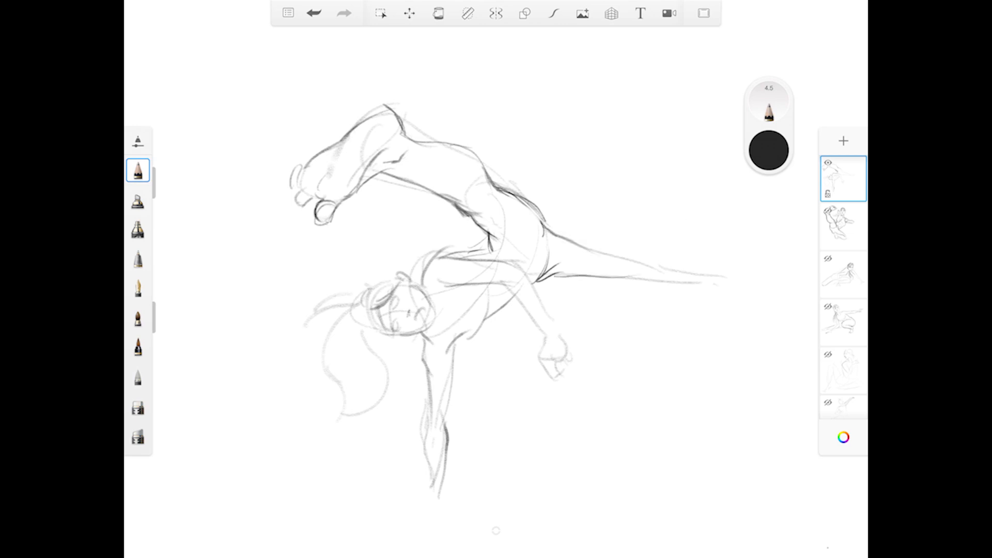
pyautogui.moveTo(563, 236); pyautogui.dragTo(624, 259)
pyautogui.moveTo(547, 229)
pyautogui.mouseDown()
pyautogui.moveTo(637, 257)
pyautogui.moveTo(654, 286)
pyautogui.moveTo(705, 274)
pyautogui.mouseUp()
pyautogui.moveTo(636, 252)
pyautogui.mouseDown()
pyautogui.moveTo(742, 275)
pyautogui.moveTo(731, 260)
pyautogui.moveTo(743, 261)
pyautogui.moveTo(735, 280)
pyautogui.moveTo(732, 262)
pyautogui.moveTo(751, 263)
pyautogui.mouseUp()
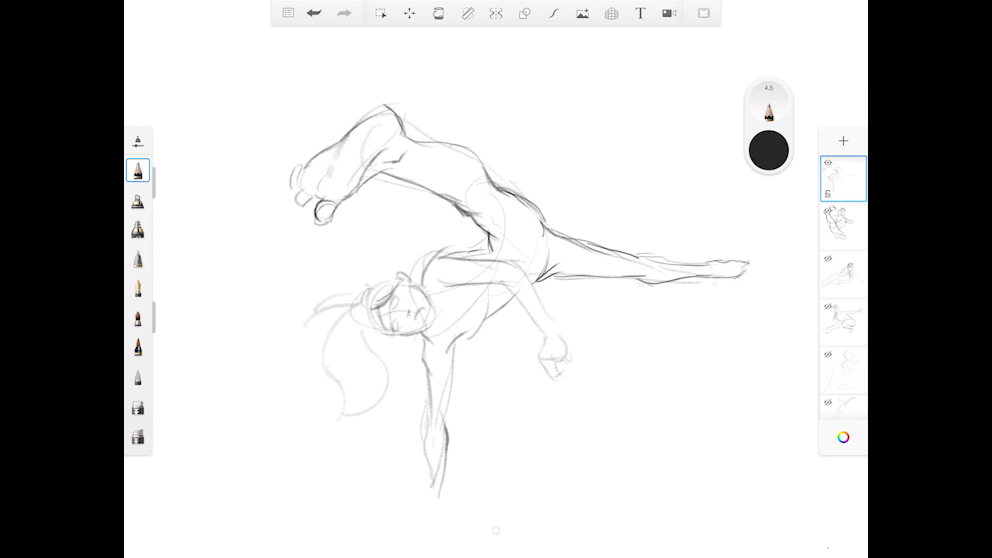
# Darken the supporting forearm's edge down to the hand, and shade the hair across the forehead.
pyautogui.moveTo(423, 434); pyautogui.dragTo(431, 498)
pyautogui.moveTo(427, 457); pyautogui.dragTo(429, 473)
pyautogui.moveTo(367, 309)
pyautogui.mouseDown()
pyautogui.moveTo(377, 276)
pyautogui.moveTo(389, 279)
pyautogui.moveTo(374, 286)
pyautogui.moveTo(388, 283)
pyautogui.moveTo(391, 339)
pyautogui.moveTo(371, 333)
pyautogui.moveTo(391, 338)
pyautogui.mouseUp()
pyautogui.moveTo(371, 314)
pyautogui.mouseDown()
pyautogui.moveTo(379, 333)
pyautogui.moveTo(420, 330)
pyautogui.moveTo(433, 318)
pyautogui.mouseUp()
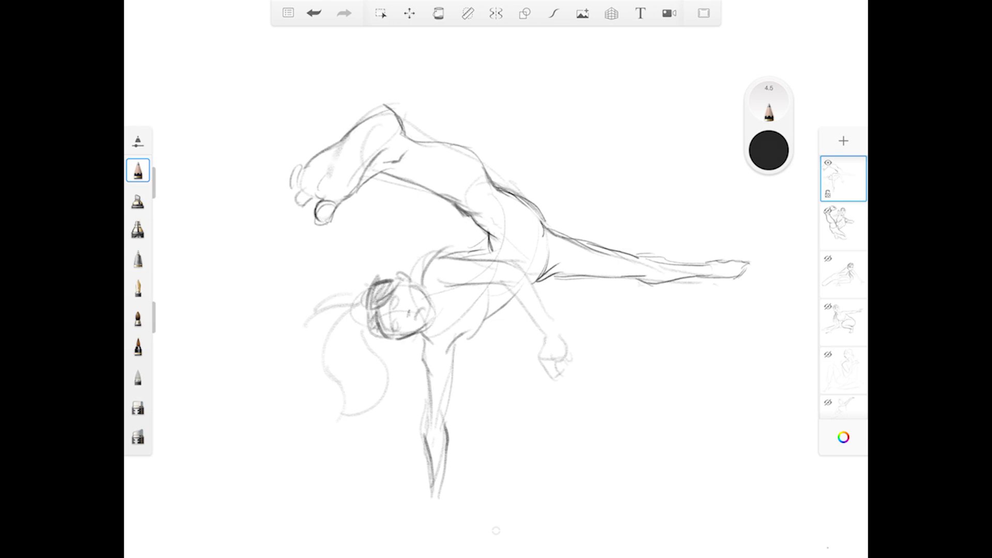
# Refine the eyes, mouth and jawline, undoing unwanted strokes, and restate the line beside the ear.
pyautogui.click(314, 13)
pyautogui.moveTo(385, 302); pyautogui.dragTo(390, 313)
pyautogui.click(313, 13)
pyautogui.moveTo(419, 311); pyautogui.dragTo(404, 337)
pyautogui.moveTo(403, 337)
pyautogui.mouseDown()
pyautogui.moveTo(432, 320)
pyautogui.moveTo(437, 287)
pyautogui.moveTo(444, 304)
pyautogui.mouseUp()
pyautogui.hotkey('ctrl', 'z')
pyautogui.hotkey('ctrl', 'z')
pyautogui.moveTo(426, 297)
pyautogui.mouseDown()
pyautogui.moveTo(437, 293)
pyautogui.moveTo(424, 275)
pyautogui.moveTo(439, 258)
pyautogui.mouseUp()
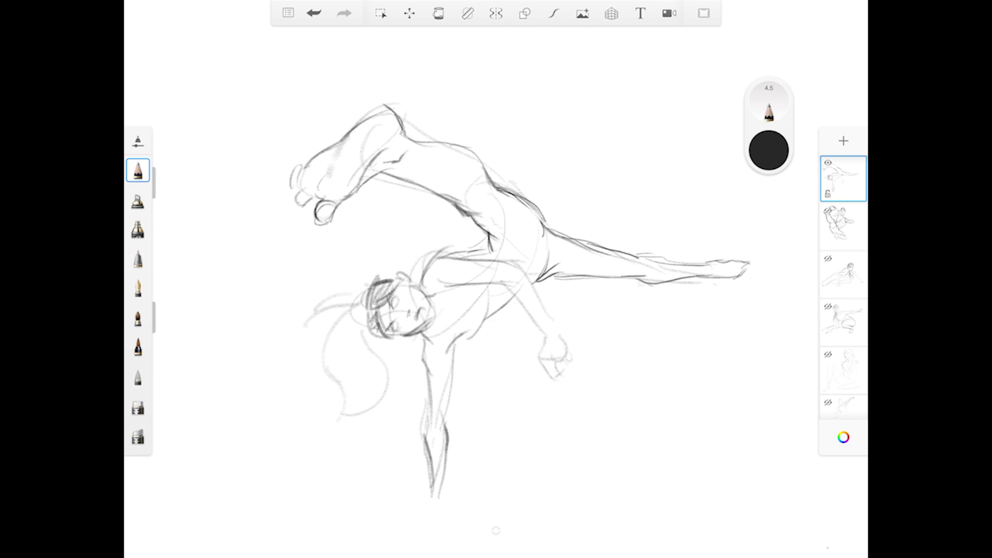
# Draw the ponytail's outer curve, and darken the back of the head around the hair tie.
pyautogui.moveTo(362, 314)
pyautogui.mouseDown()
pyautogui.moveTo(315, 353)
pyautogui.moveTo(313, 396)
pyautogui.mouseUp()
pyautogui.moveTo(361, 307)
pyautogui.mouseDown()
pyautogui.moveTo(377, 335)
pyautogui.moveTo(372, 286)
pyautogui.mouseUp()
pyautogui.moveTo(360, 325); pyautogui.dragTo(385, 339)
pyautogui.moveTo(358, 302)
pyautogui.mouseDown()
pyautogui.moveTo(363, 326)
pyautogui.moveTo(373, 289)
pyautogui.mouseUp()
pyautogui.moveTo(357, 312); pyautogui.dragTo(378, 288)
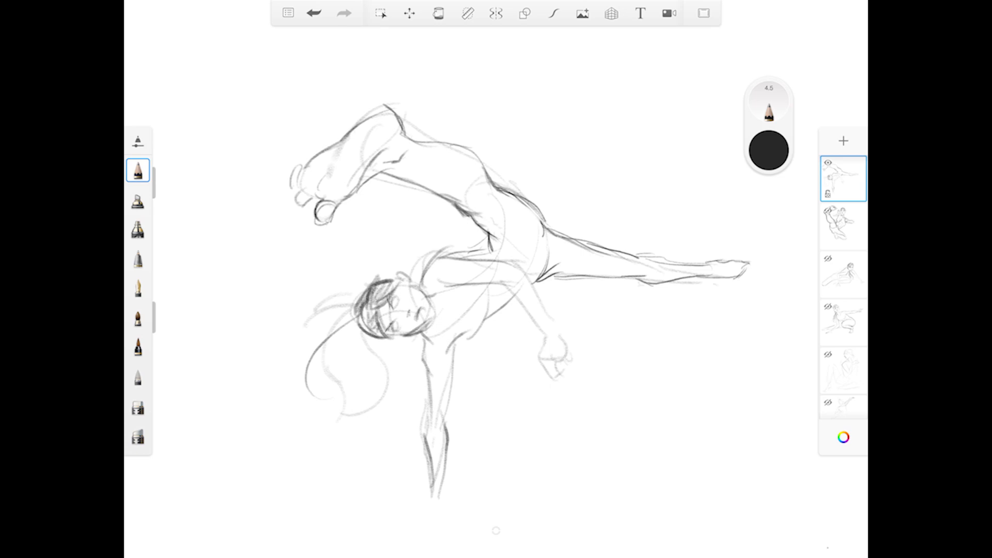
# Close and hatch the ponytail shape, add a long trailing strand, and sketch a loose lock beside the cheek.
pyautogui.moveTo(356, 317)
pyautogui.mouseDown()
pyautogui.moveTo(264, 377)
pyautogui.moveTo(307, 324)
pyautogui.moveTo(377, 396)
pyautogui.mouseUp()
pyautogui.moveTo(311, 390); pyautogui.dragTo(355, 417)
pyautogui.moveTo(358, 324)
pyautogui.mouseDown()
pyautogui.moveTo(317, 354)
pyautogui.moveTo(364, 413)
pyautogui.mouseUp()
pyautogui.moveTo(355, 318)
pyautogui.mouseDown()
pyautogui.moveTo(279, 346)
pyautogui.moveTo(347, 330)
pyautogui.mouseUp()
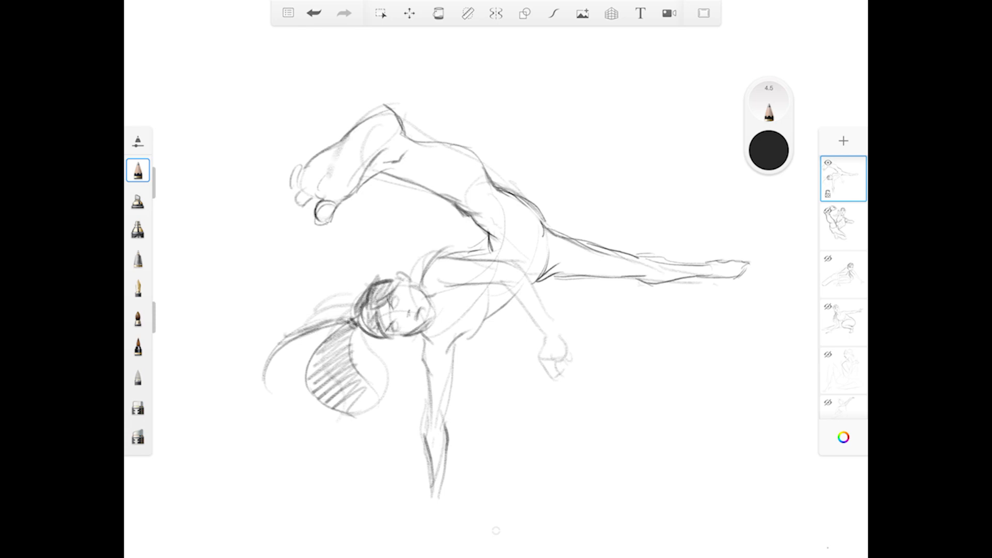
pyautogui.moveTo(392, 340); pyautogui.dragTo(406, 350)
pyautogui.moveTo(353, 324); pyautogui.dragTo(434, 192)
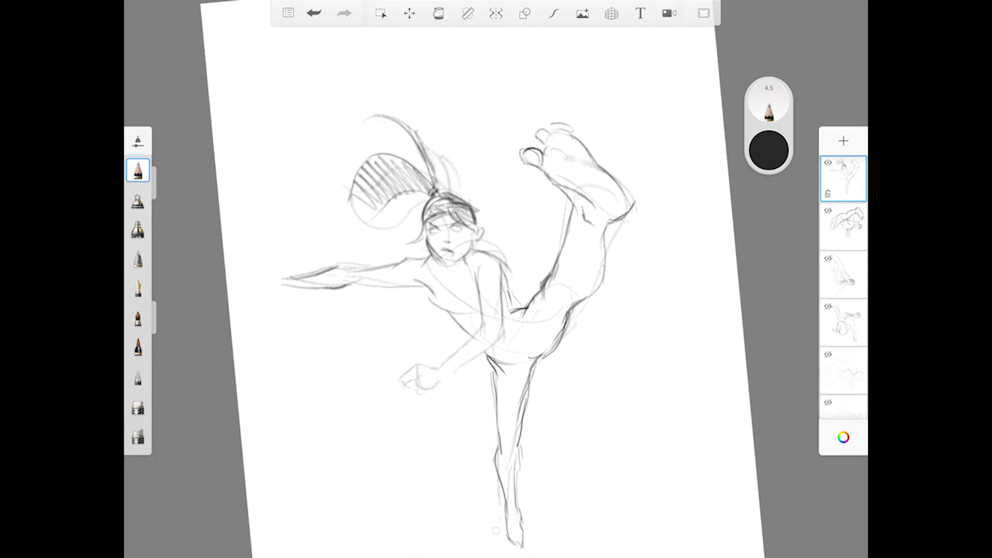
pyautogui.click(137, 406)
pyautogui.moveTo(428, 245); pyautogui.dragTo(443, 263)
pyautogui.click(137, 170)
pyautogui.click(137, 406)
pyautogui.click(313, 13)
pyautogui.click(314, 13)
pyautogui.click(138, 170)
# Redraw the face contour from cheek to chin, and add the jaw corner and the neckline at the collarbones.
pyautogui.moveTo(427, 230); pyautogui.dragTo(444, 261)
pyautogui.moveTo(475, 254); pyautogui.dragTo(469, 262)
pyautogui.moveTo(435, 267); pyautogui.dragTo(456, 275)
pyautogui.moveTo(457, 278); pyautogui.dragTo(465, 272)
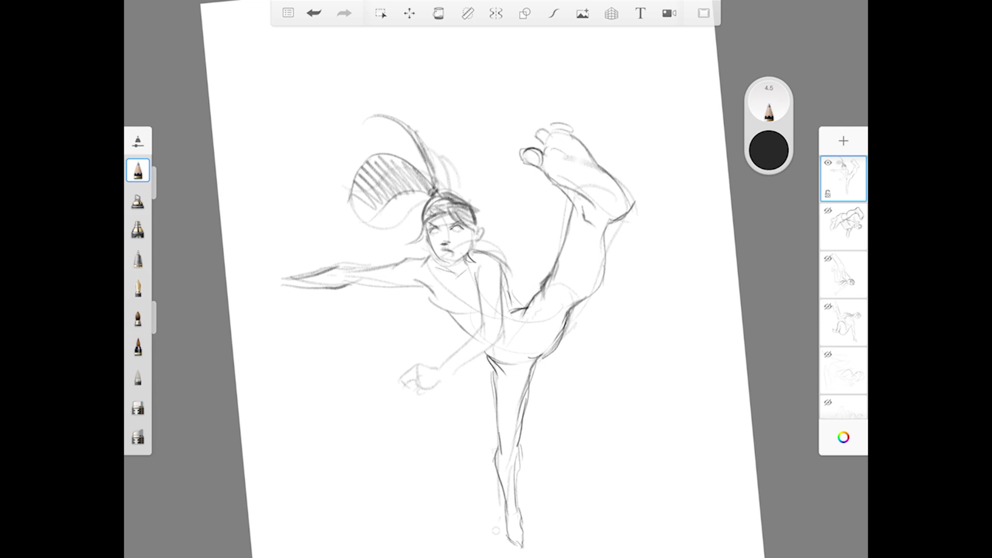
# Pencil light cross-contour curves around the kicking thigh, the back thigh and the torso.
pyautogui.click(138, 407)
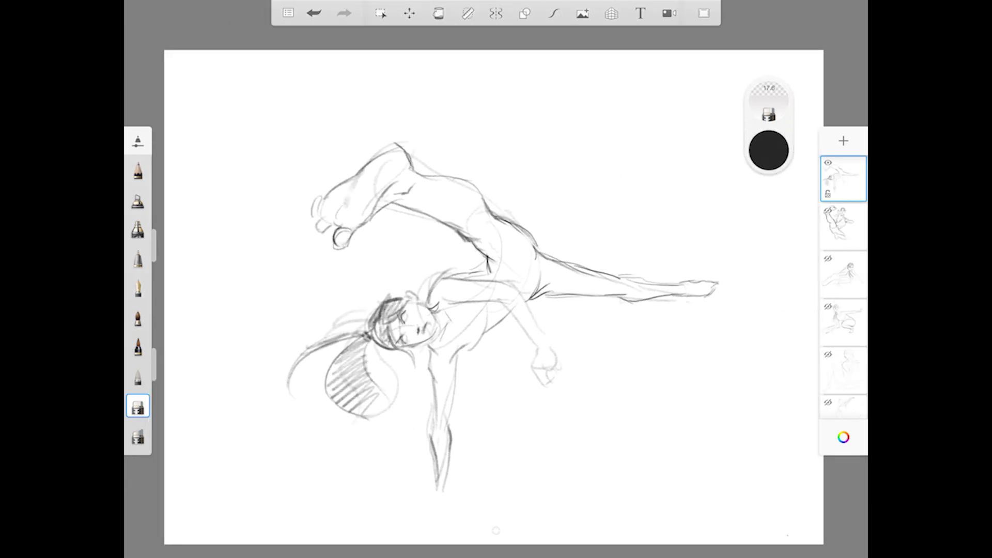
pyautogui.scroll(1, 494, 297)
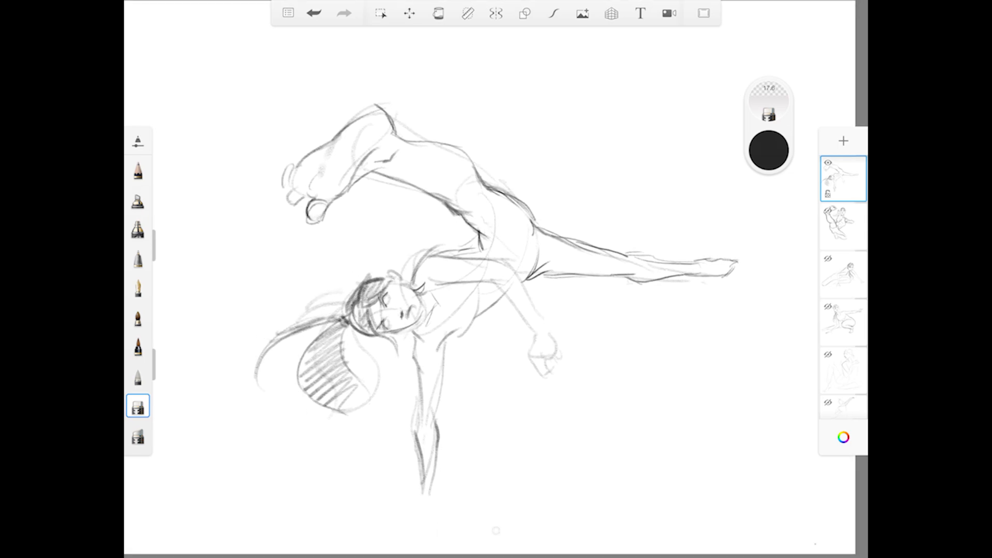
pyautogui.click(138, 171)
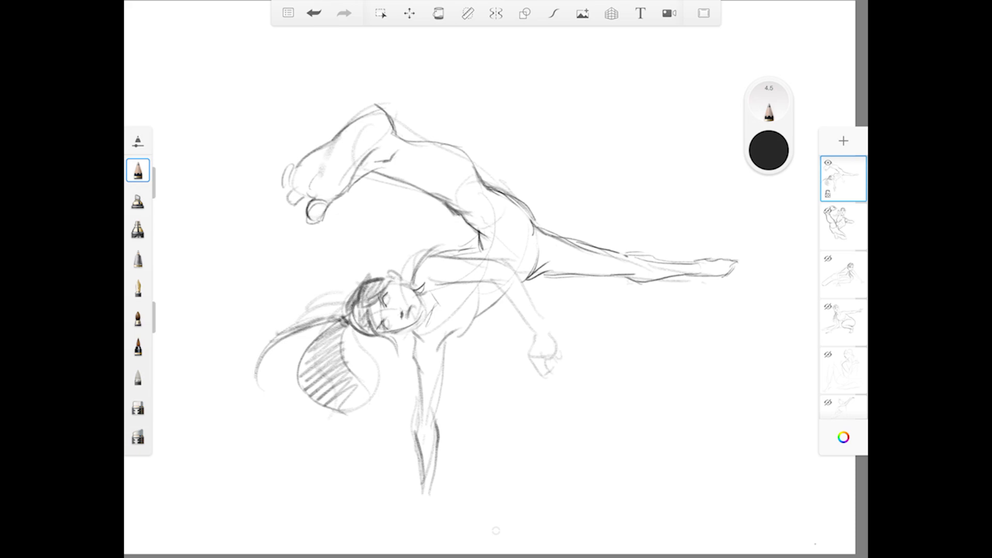
pyautogui.moveTo(477, 224); pyautogui.dragTo(500, 221)
pyautogui.moveTo(575, 260); pyautogui.dragTo(564, 274)
pyautogui.moveTo(484, 250)
pyautogui.mouseDown()
pyautogui.moveTo(506, 246)
pyautogui.moveTo(518, 269)
pyautogui.mouseUp()
# Examine the whole sketch with the interface hidden, and restore the interface.
pyautogui.scroll(-1, 496, 289)
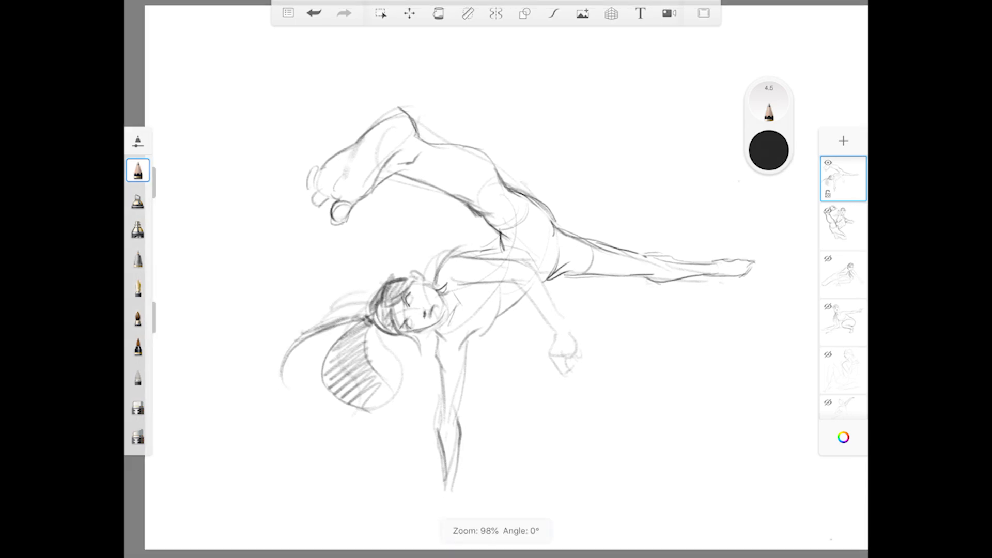
pyautogui.scroll(1, 497, 290)
pyautogui.click(704, 13)
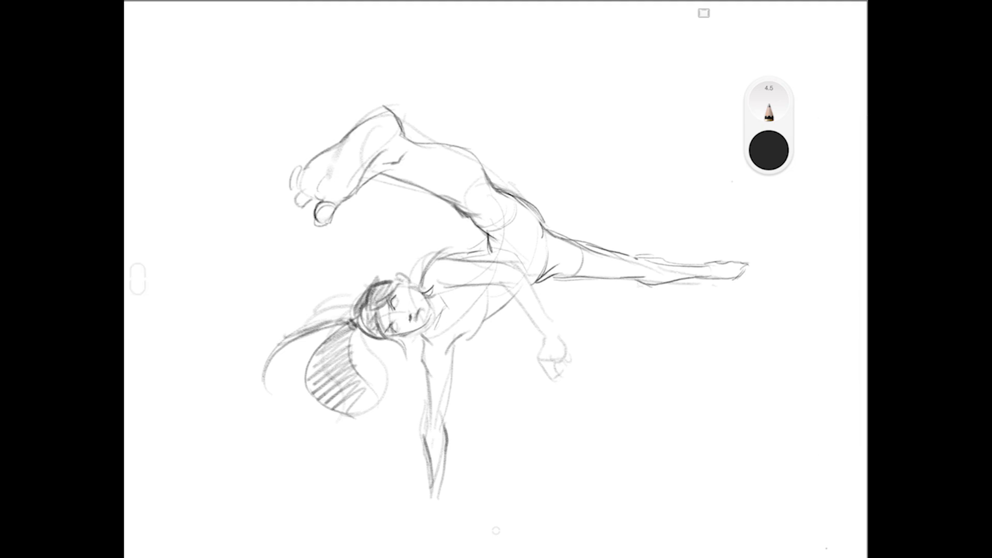
pyautogui.click(704, 13)
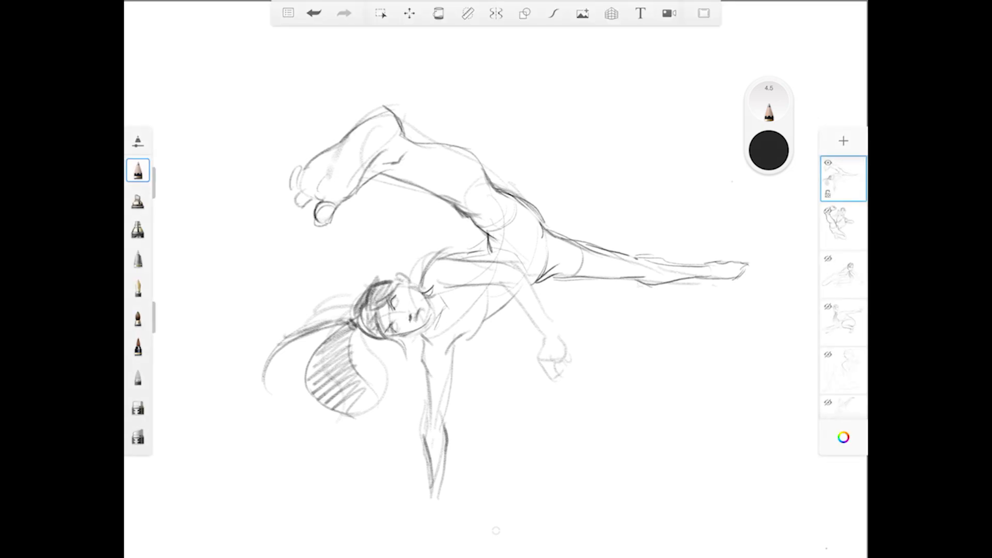
pyautogui.scroll(-3, 497, 289)
pyautogui.scroll(4, 496, 290)
pyautogui.scroll(-1, 496, 289)
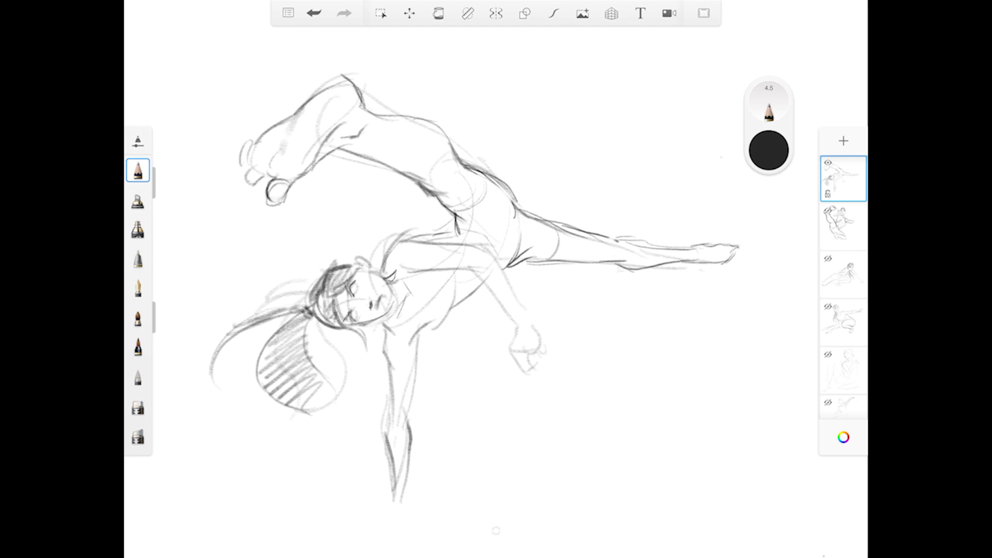